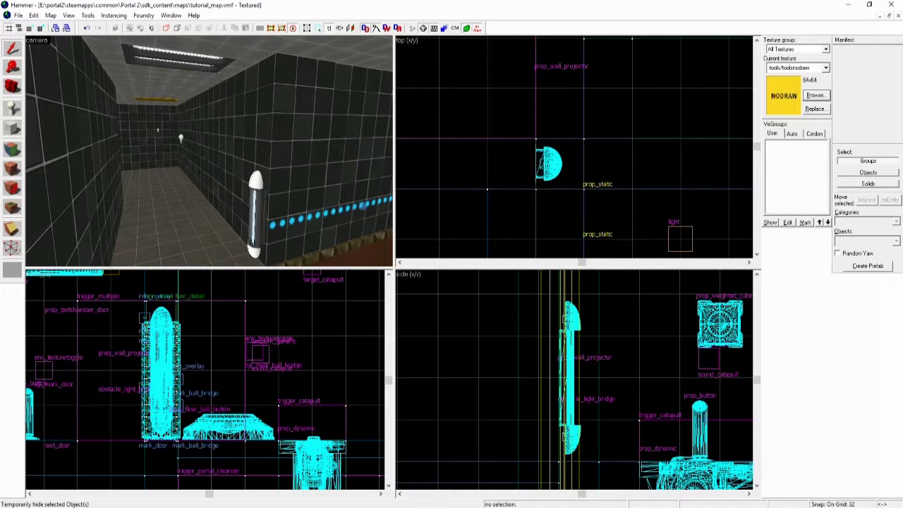
# Place a new entity in the tiled corridor near the light and set its class to prop_dynamic
pyautogui.moveTo(211, 155)
pyautogui.mouseDown()
pyautogui.moveTo(221, 167)
pyautogui.moveTo(209, 150)
pyautogui.moveTo(239, 151)
pyautogui.moveTo(209, 150)
pyautogui.mouseUp()
pyautogui.click(165, 168)
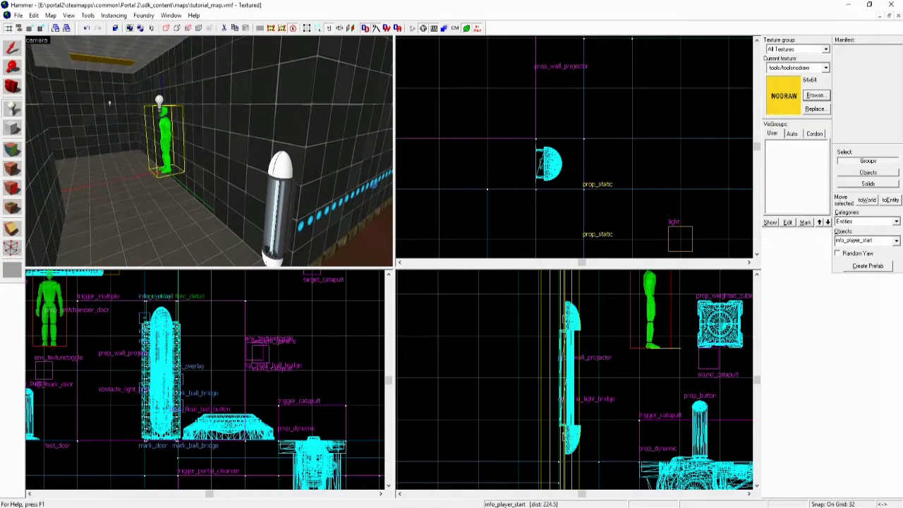
pyautogui.hotkey('shift', 's')
pyautogui.hotkey('alt', 'Return')
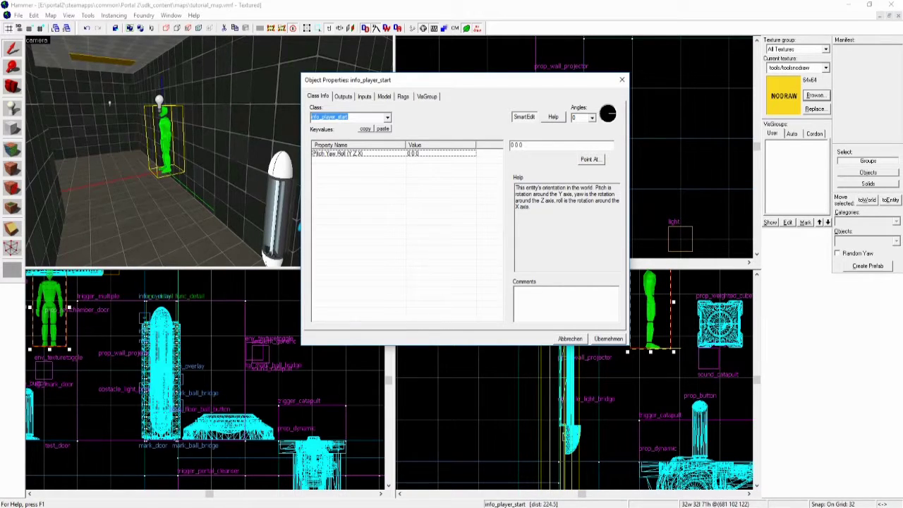
pyautogui.write('prop_dynamic')
pyautogui.press('Return')
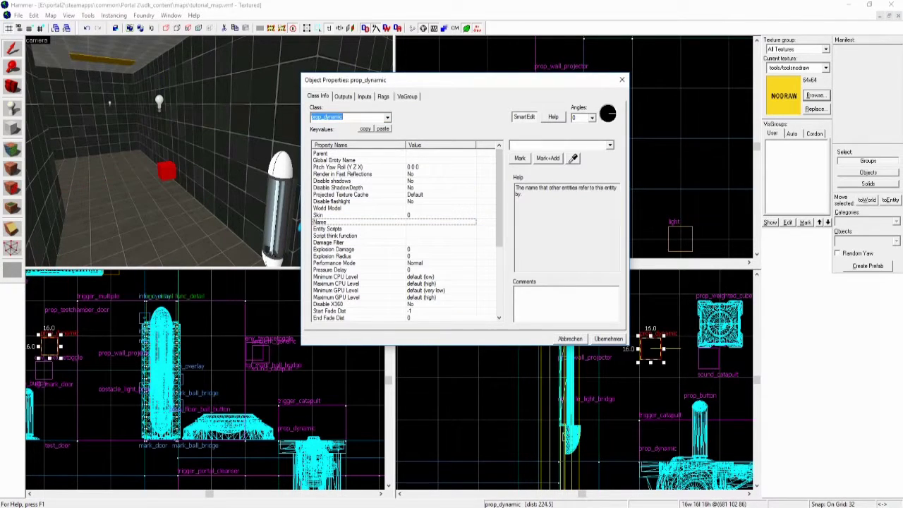
# Search the world models for fizzler and compare props\fizzler_dynamic.mdl with props\fizzler.mdl in the preview
pyautogui.scroll(-3, 405, 233)
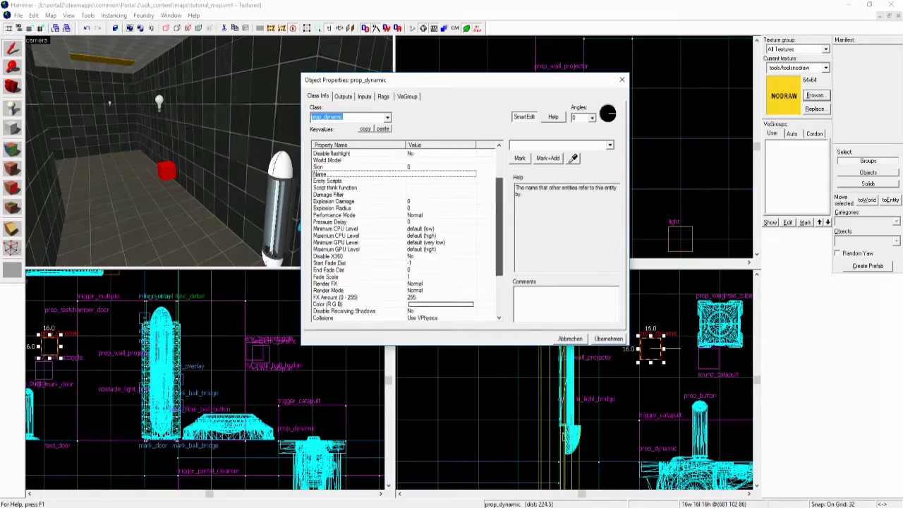
pyautogui.scroll(3, 406, 233)
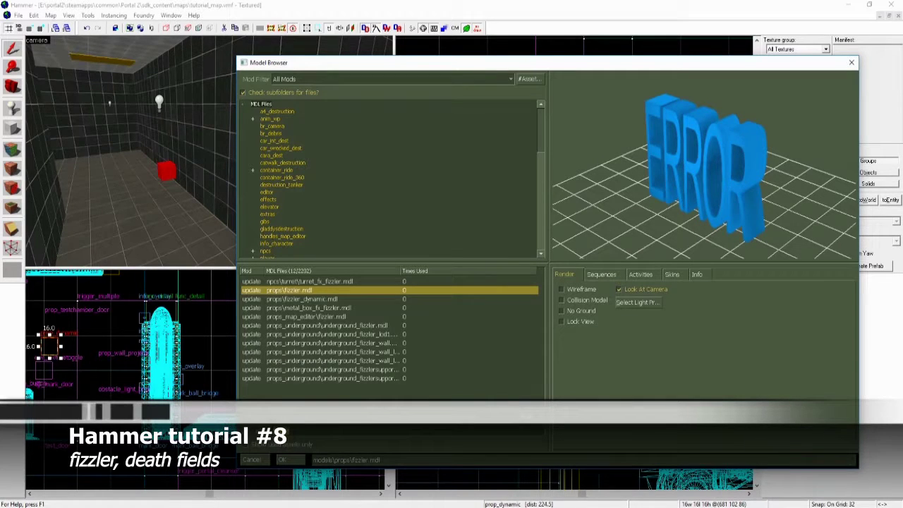
pyautogui.click(302, 299)
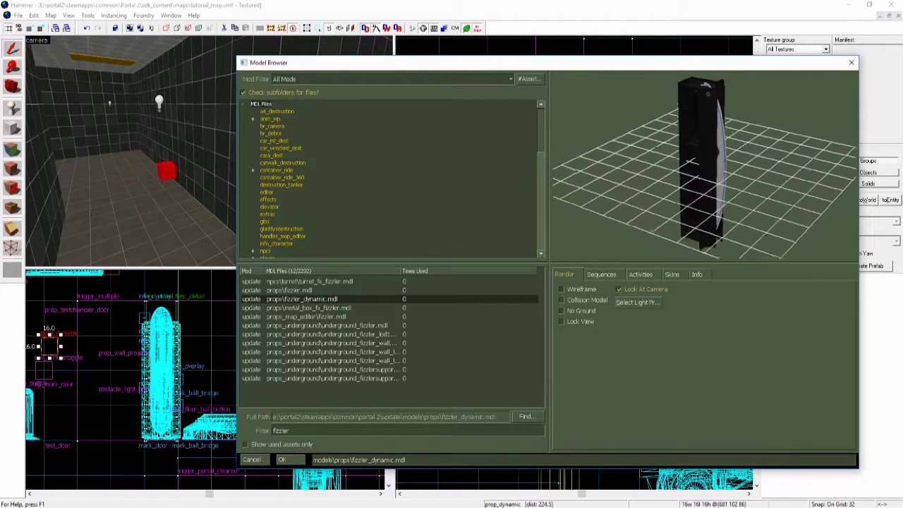
pyautogui.click(289, 290)
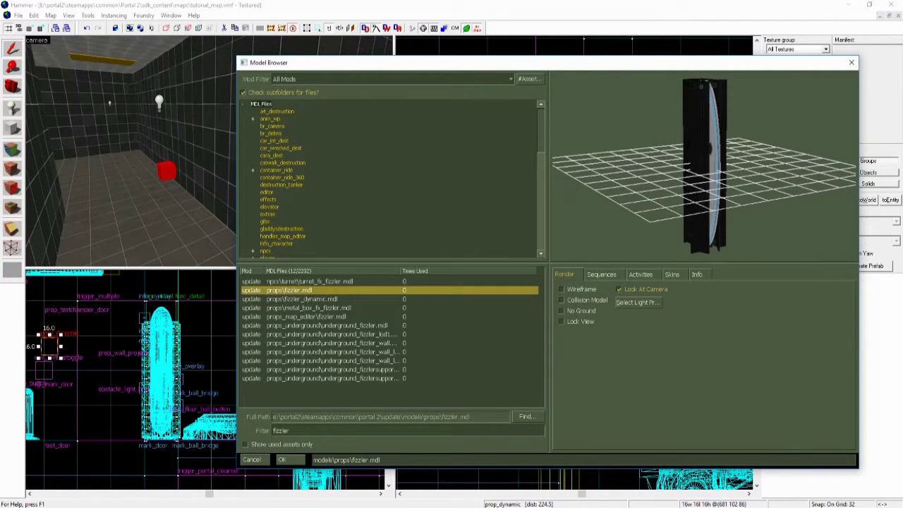
pyautogui.click(716, 163)
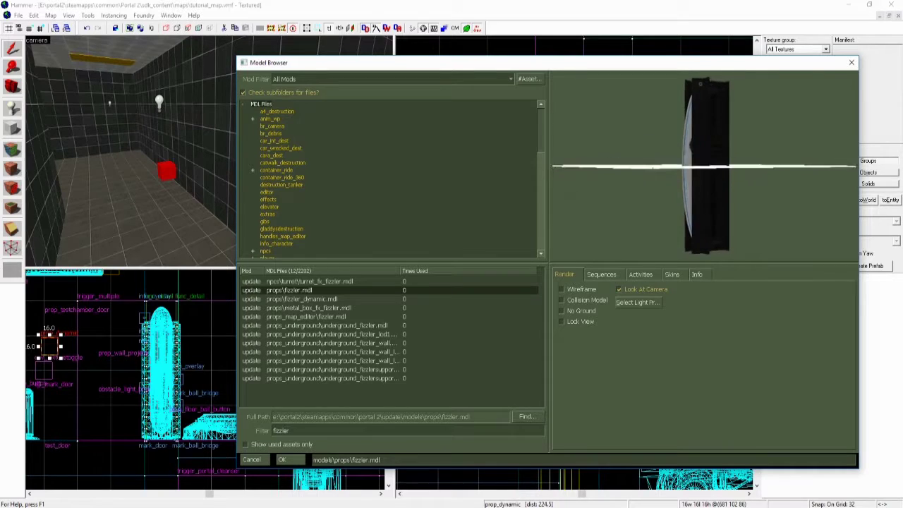
pyautogui.moveTo(716, 163); pyautogui.dragTo(702, 168)
# Preview the close and open sequences of props\fizzler_dynamic.mdl and assign that model to the prop
pyautogui.click(302, 298)
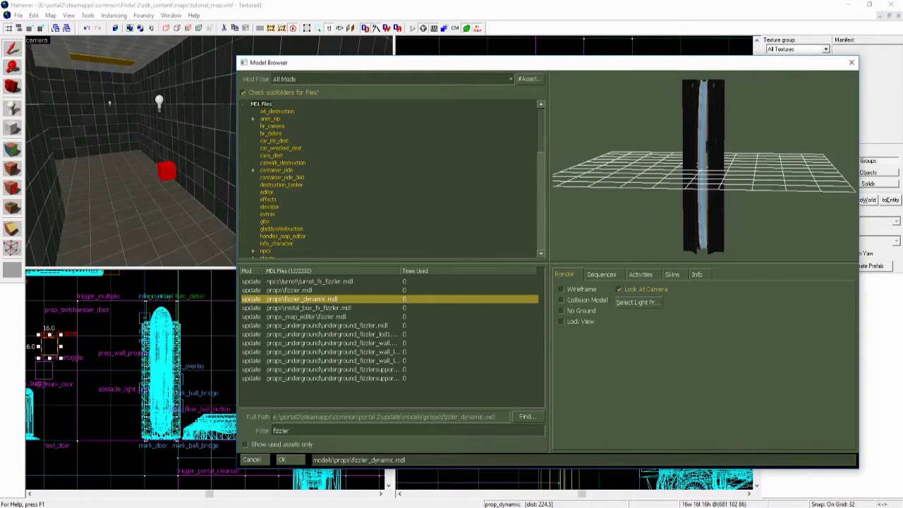
pyautogui.click(601, 274)
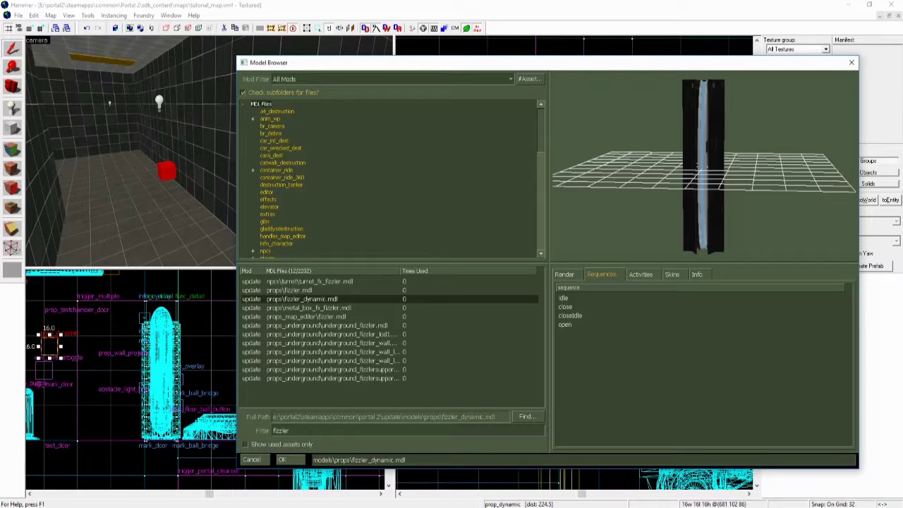
pyautogui.click(566, 307)
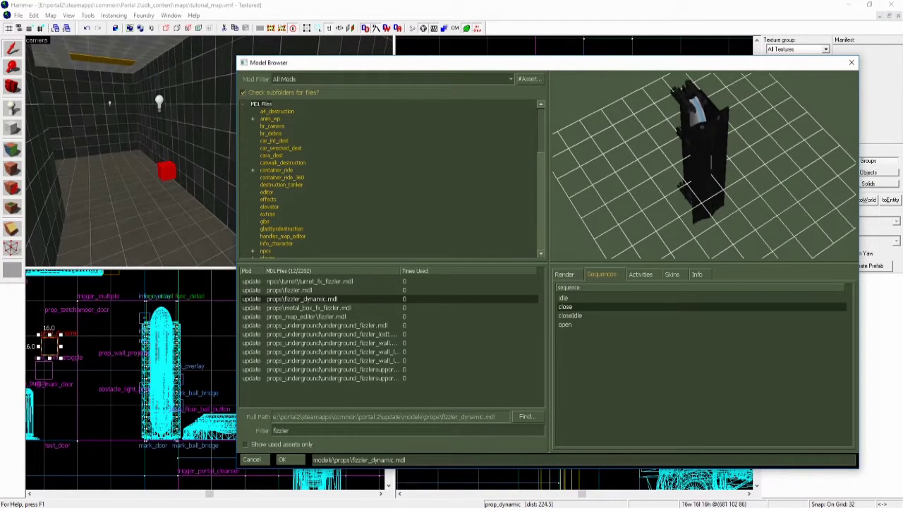
pyautogui.click(565, 325)
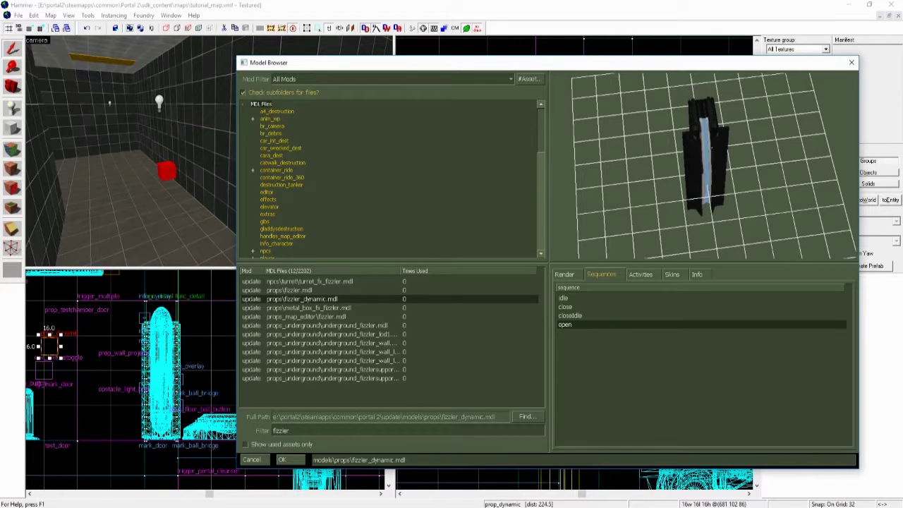
pyautogui.press('Return')
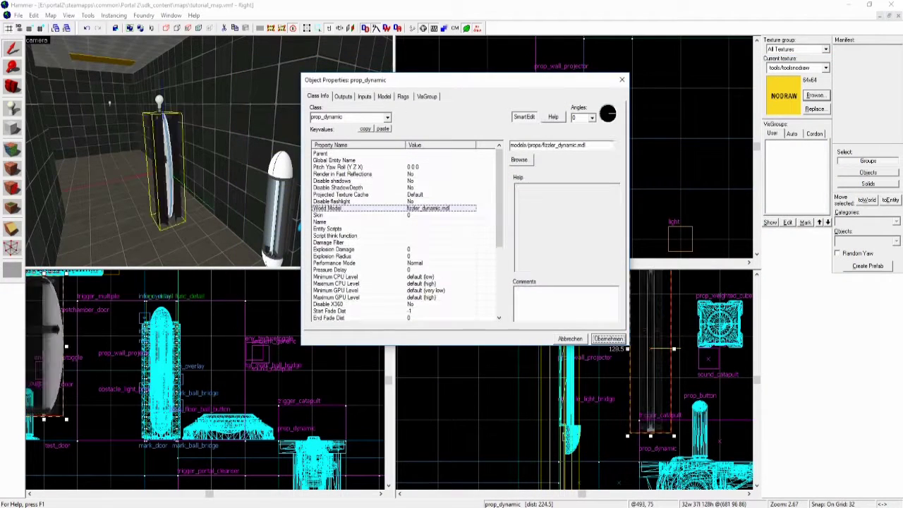
pyautogui.press('Escape')
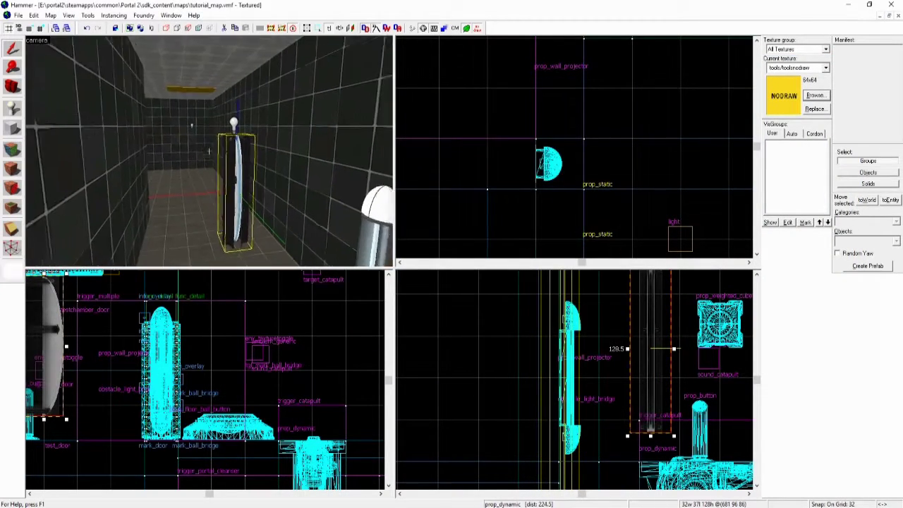
# Shift the fizzler prop across the corridor to about x 640 and set its pitch yaw roll to 0 90 0
pyautogui.press('w')
pyautogui.press('s')
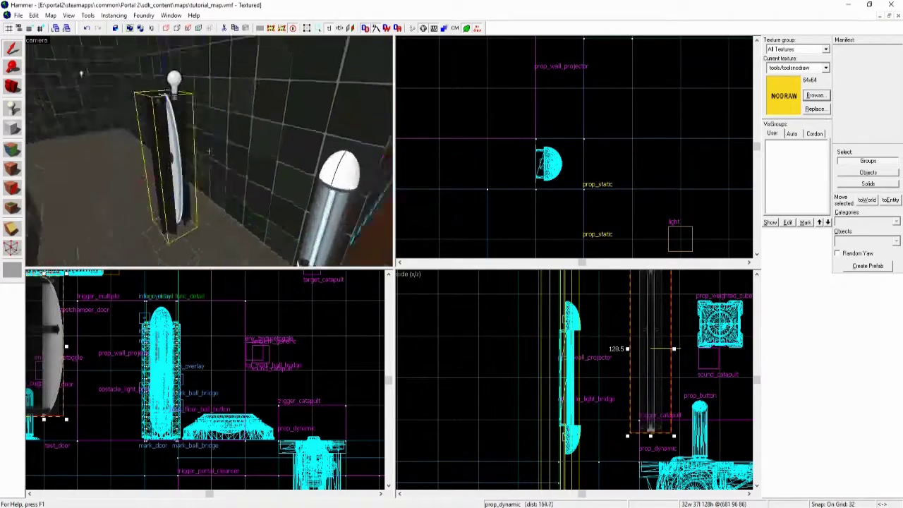
pyautogui.scroll(-2, 461, 160)
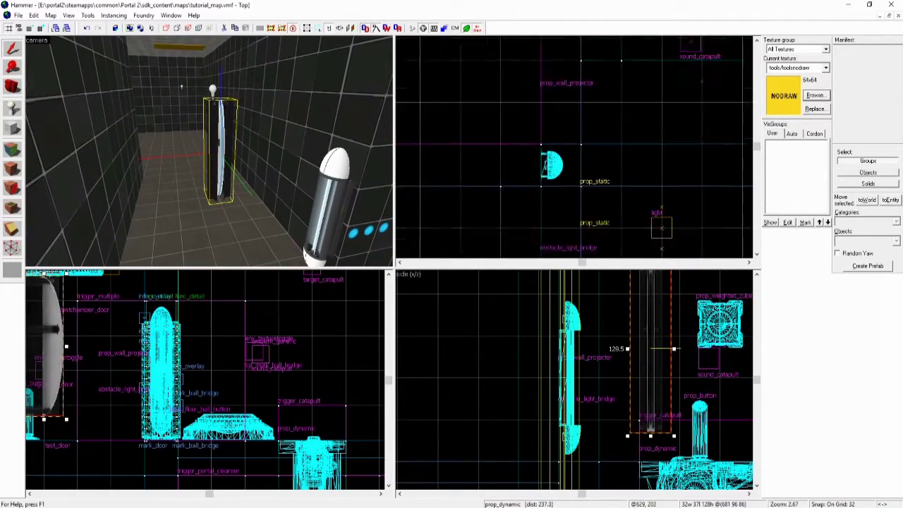
pyautogui.scroll(5, 589, 226)
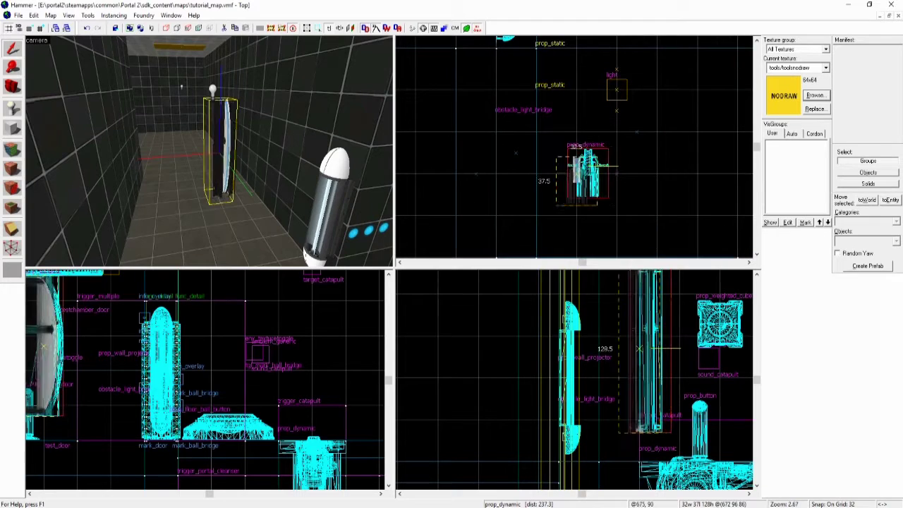
pyautogui.moveTo(584, 176); pyautogui.dragTo(537, 177)
pyautogui.hotkey('alt', 'Return')
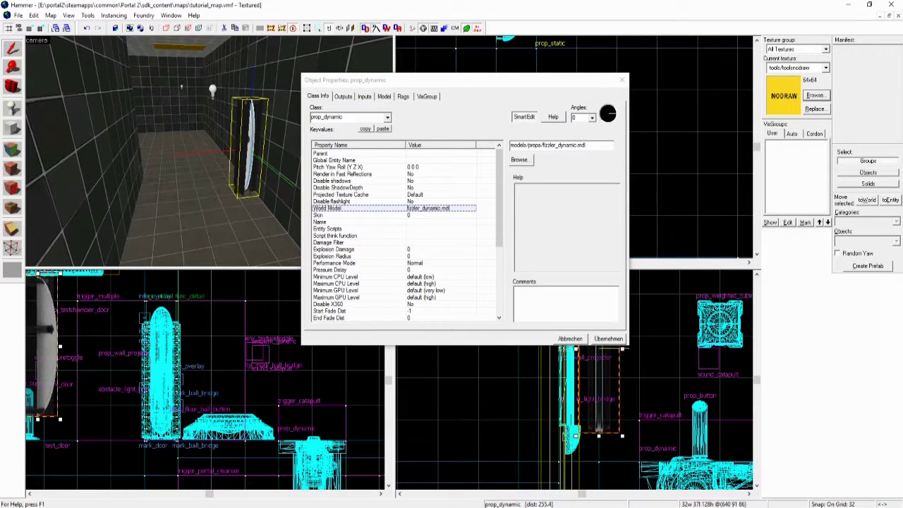
pyautogui.click(337, 167)
pyautogui.click(608, 107)
pyautogui.click(608, 339)
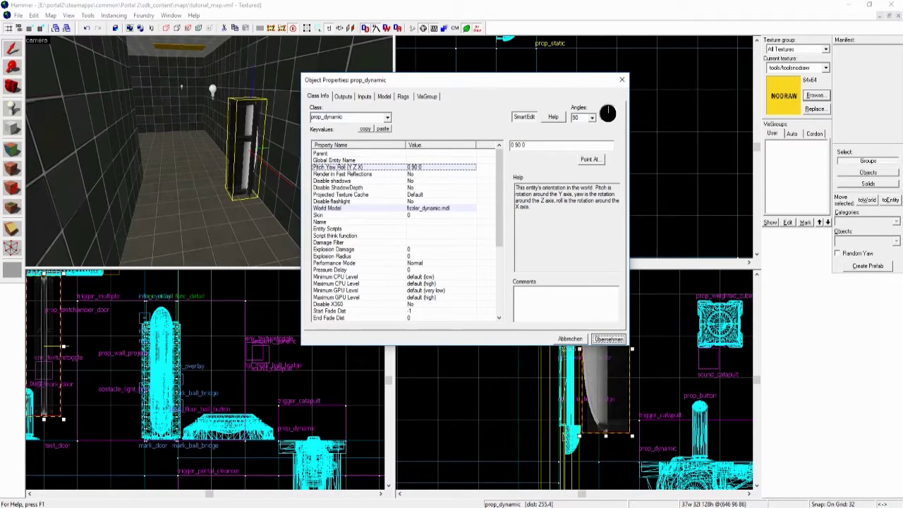
# Move the fizzler prop across the corridor to the side wall farther from the wall projector and lower it onto the floor
pyautogui.scroll(3, 565, 177)
pyautogui.moveTo(564, 178); pyautogui.dragTo(704, 179)
pyautogui.moveTo(44, 346); pyautogui.dragTo(44, 370)
pyautogui.moveTo(177, 156); pyautogui.dragTo(208, 150)
pyautogui.press('Right')
pyautogui.press('Right')
pyautogui.press('Right')
pyautogui.press('Right')
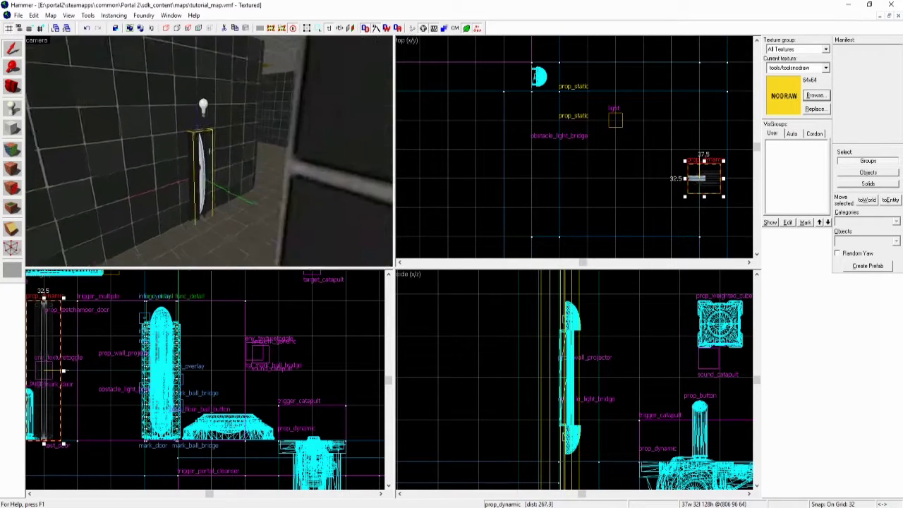
pyautogui.press('Up')
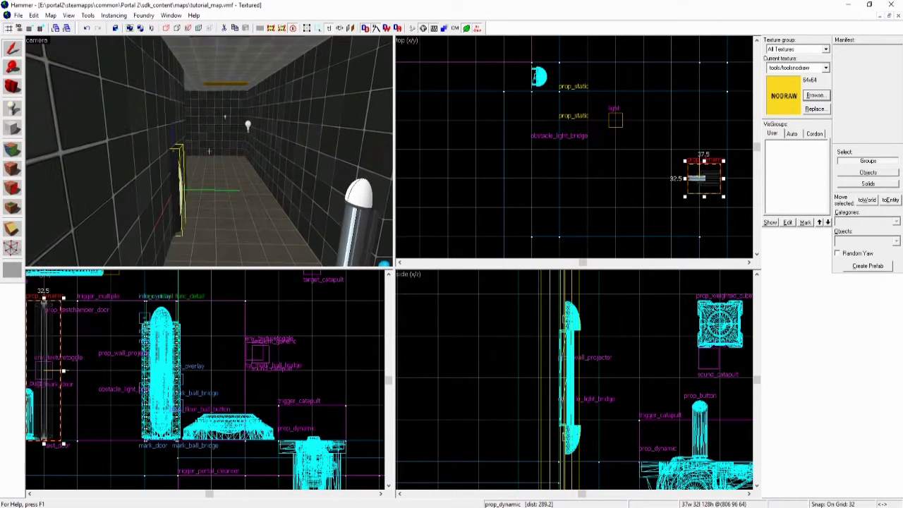
pyautogui.scroll(-2, 205, 381)
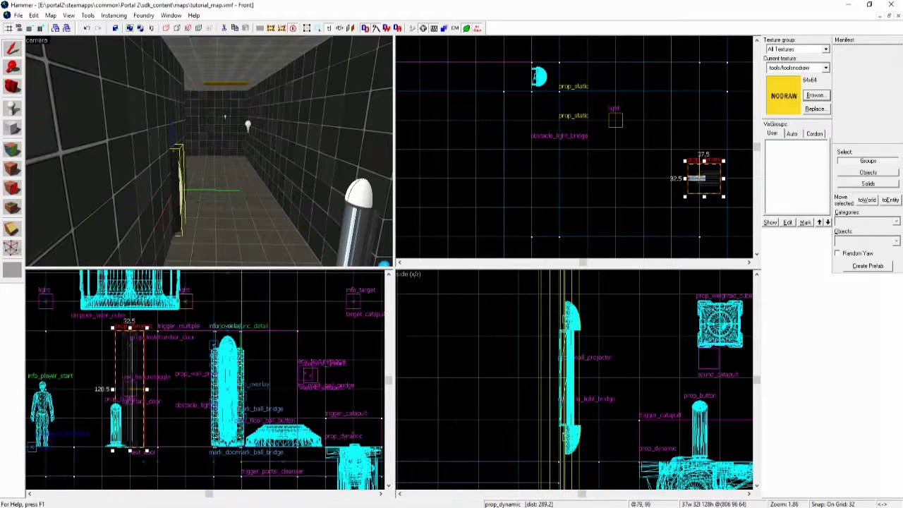
# Duplicate the fizzler prop, turn the copy to a yaw of 270 degrees and place it against the opposite corridor wall
pyautogui.keyDown('shift'); pyautogui.moveTo(703, 178); pyautogui.dragTo(647, 179); pyautogui.keyUp('shift')
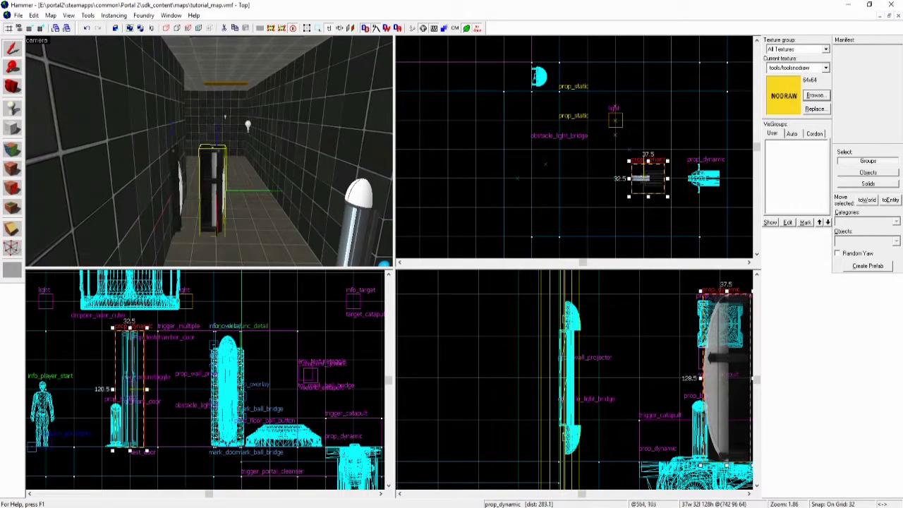
pyautogui.hotkey('alt', 'Return')
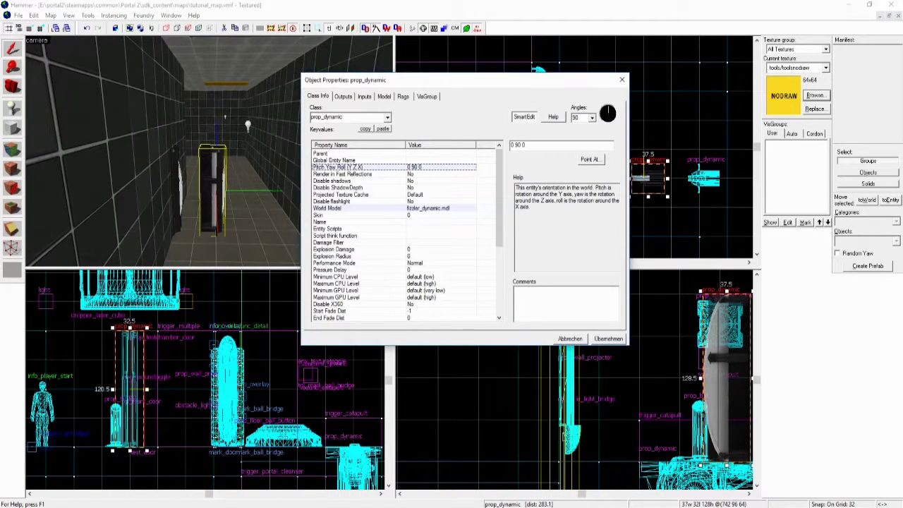
pyautogui.write('270')
pyautogui.press('Return')
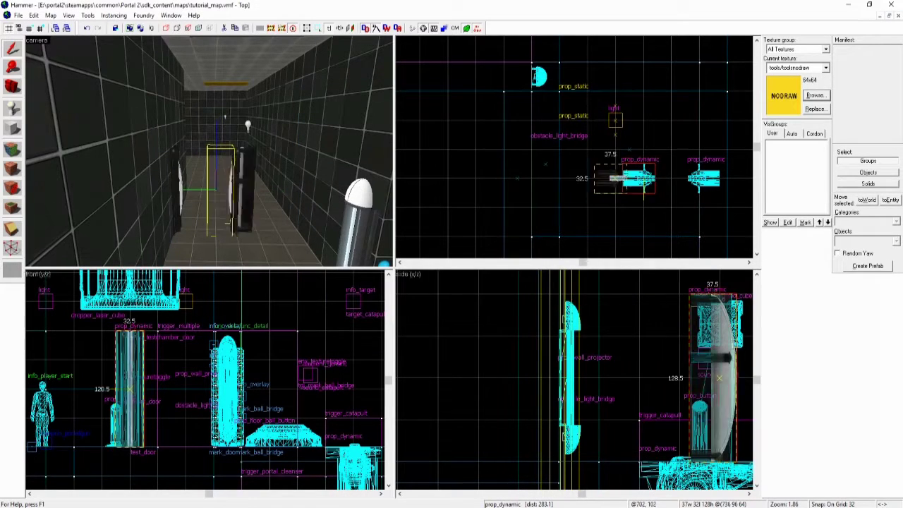
pyautogui.moveTo(212, 141); pyautogui.dragTo(204, 78)
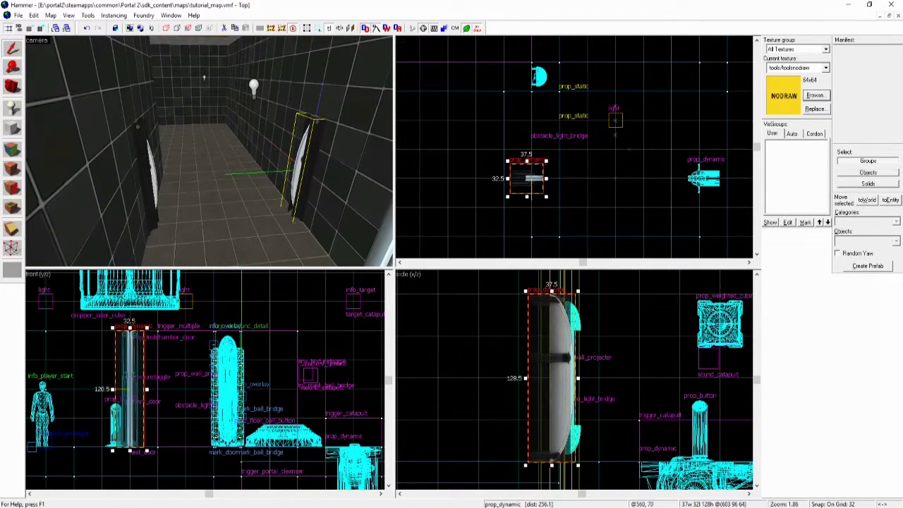
# Name both fizzler props fizzler_generators
pyautogui.hotkey('alt', 'Return')
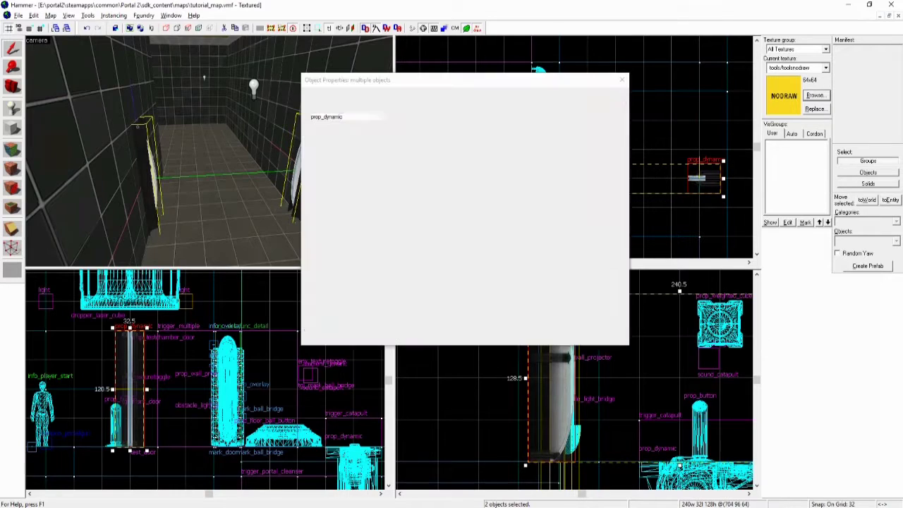
pyautogui.click(331, 221)
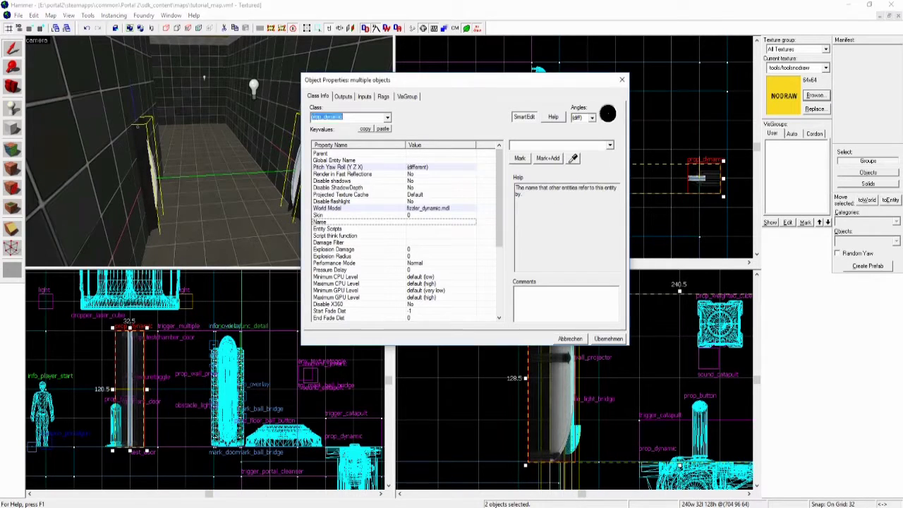
pyautogui.write('fizz')
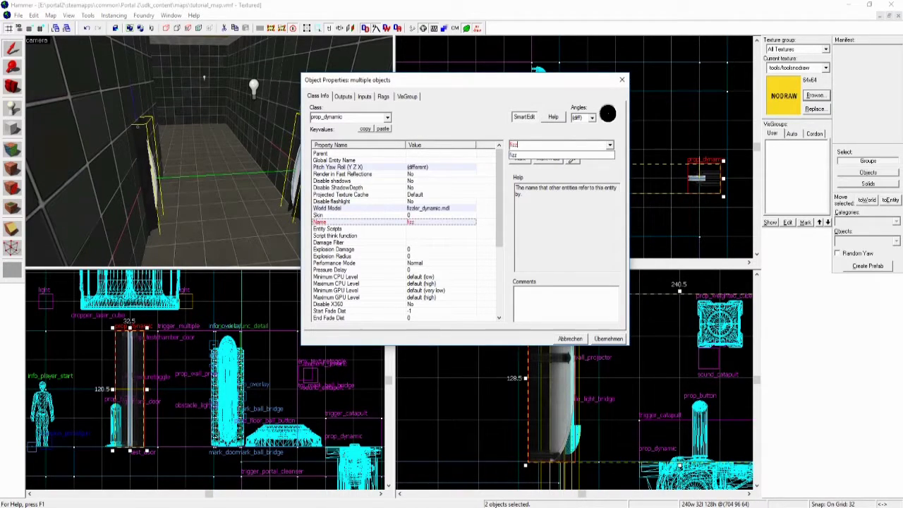
pyautogui.write('ler_generators')
pyautogui.press('Return')
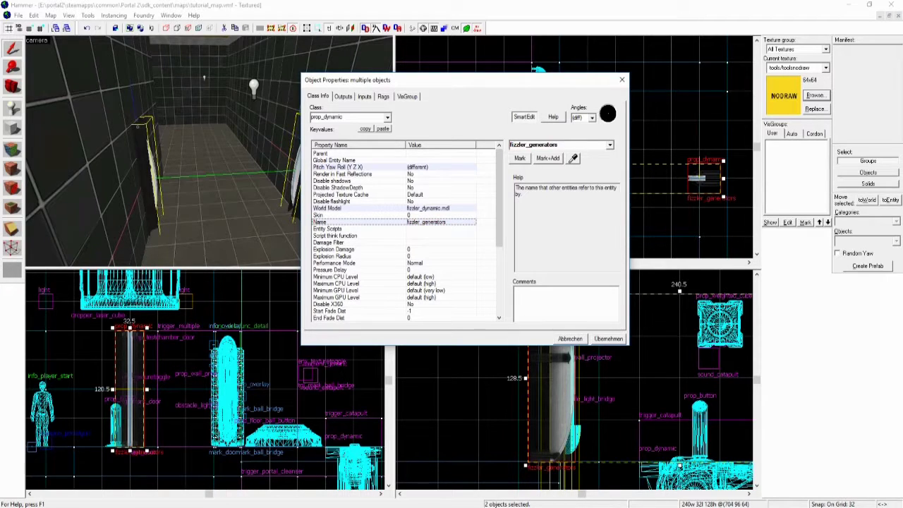
pyautogui.press('Escape')
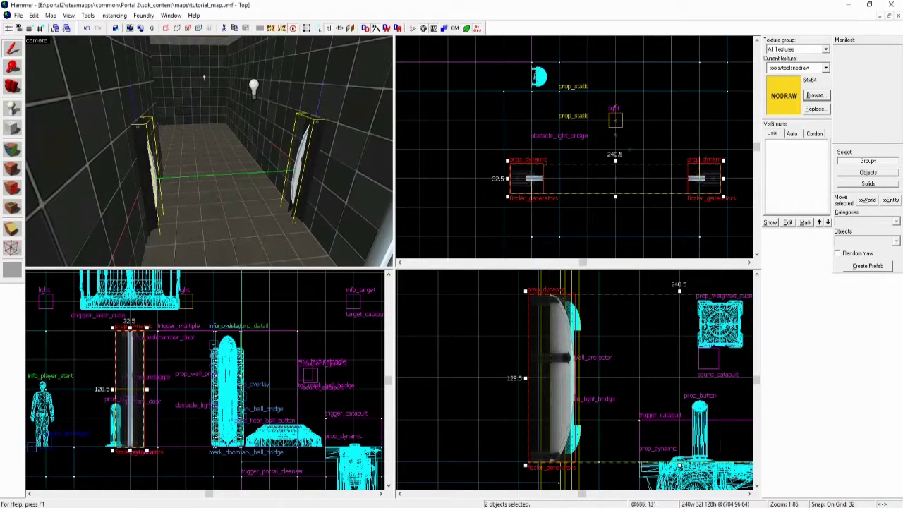
# Inspect the fizzler generator near the wall projector from several angles, along with the corridor space between both generators
pyautogui.press('z')
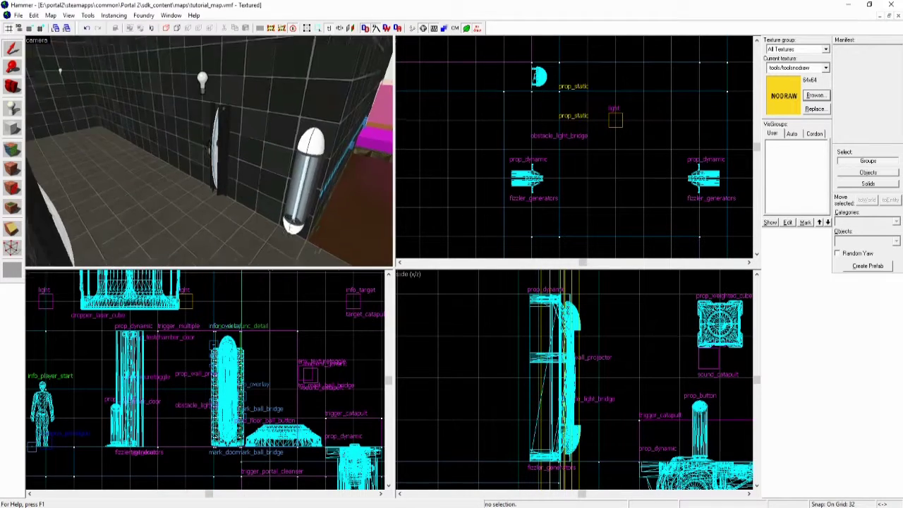
pyautogui.press('s')
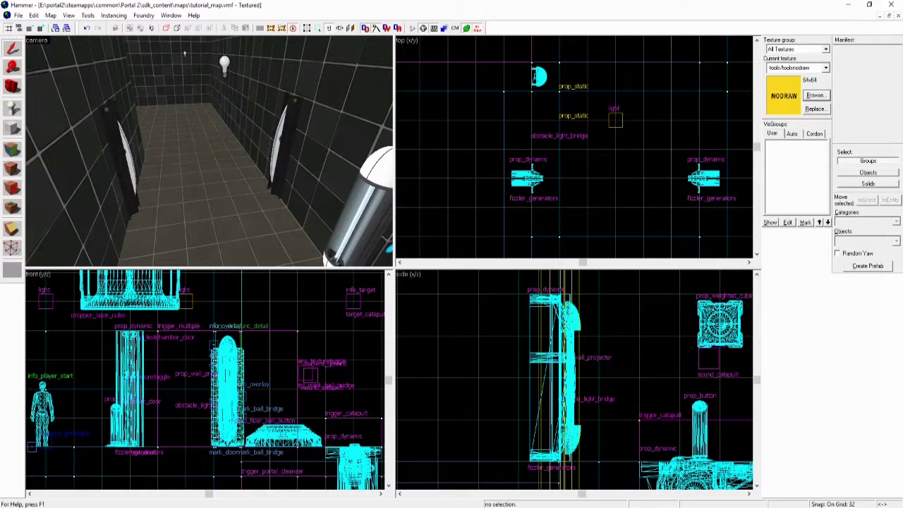
pyautogui.click(281, 145)
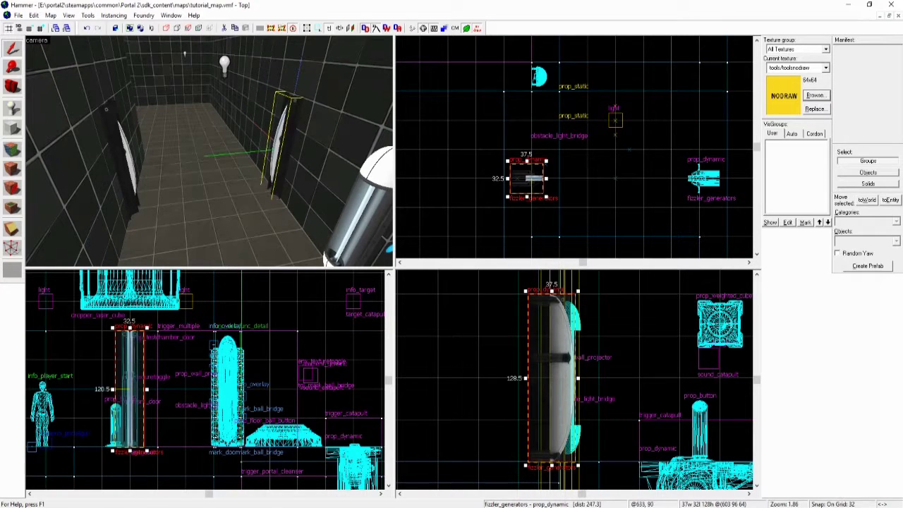
pyautogui.press('w')
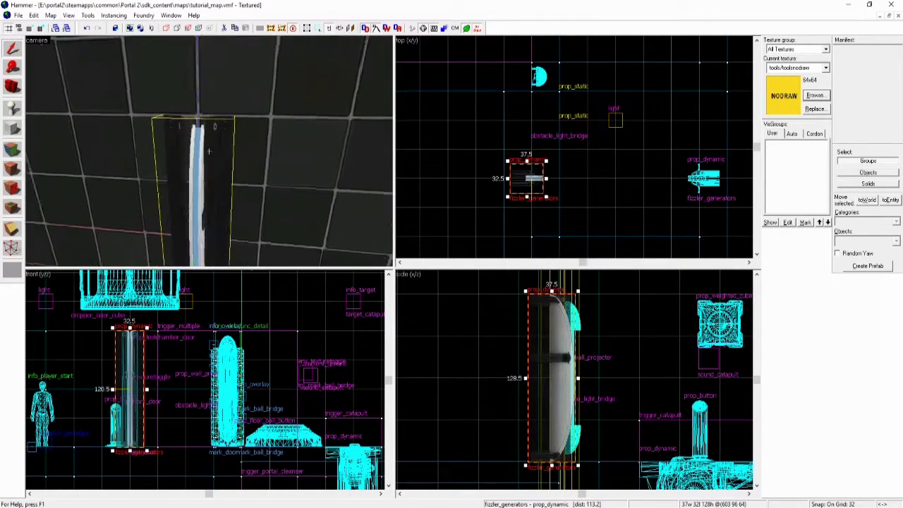
pyautogui.press('w')
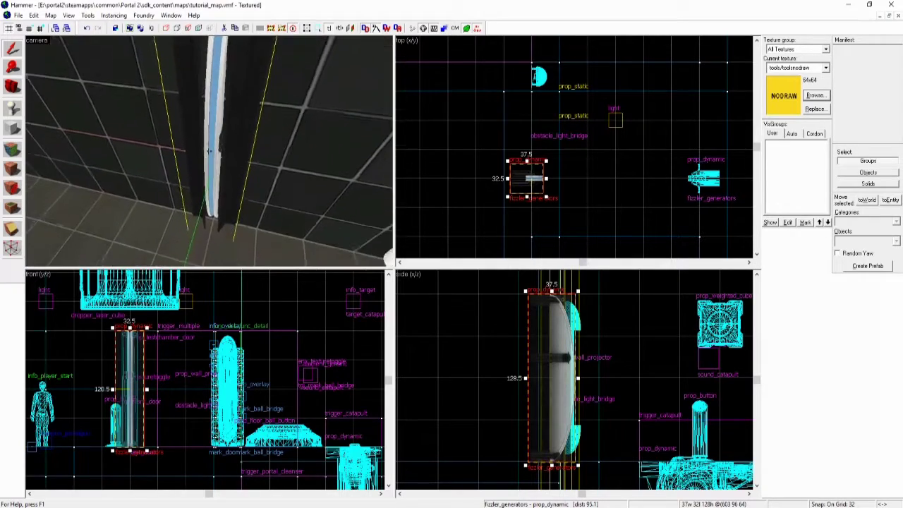
pyautogui.press('s')
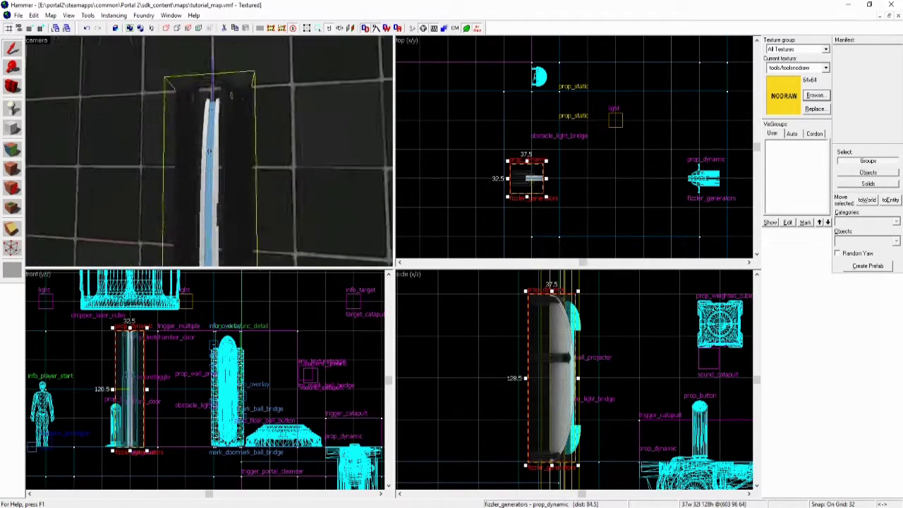
pyautogui.press('s')
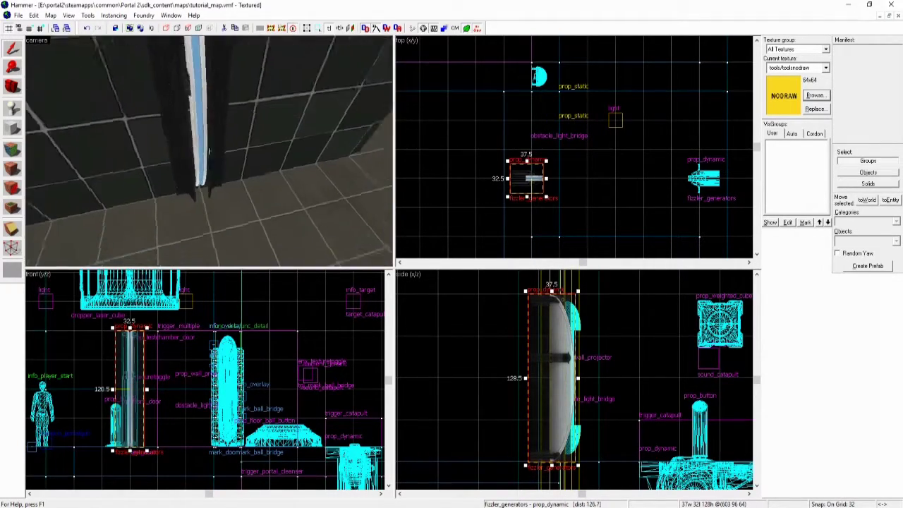
pyautogui.press('w')
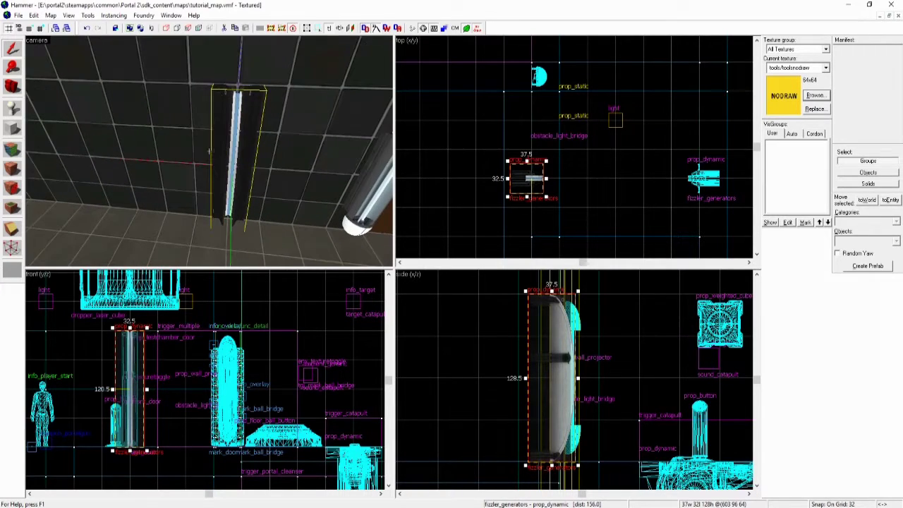
pyautogui.press('Left')
pyautogui.press('Up')
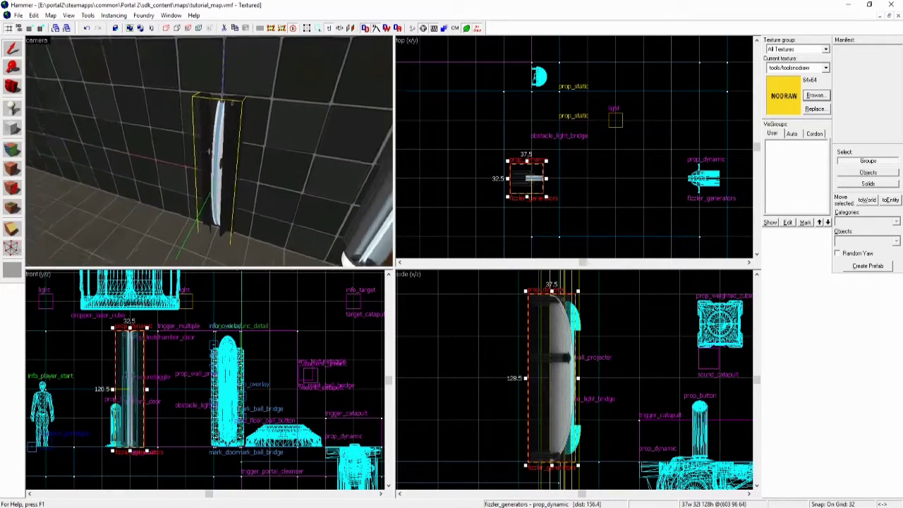
pyautogui.press('w')
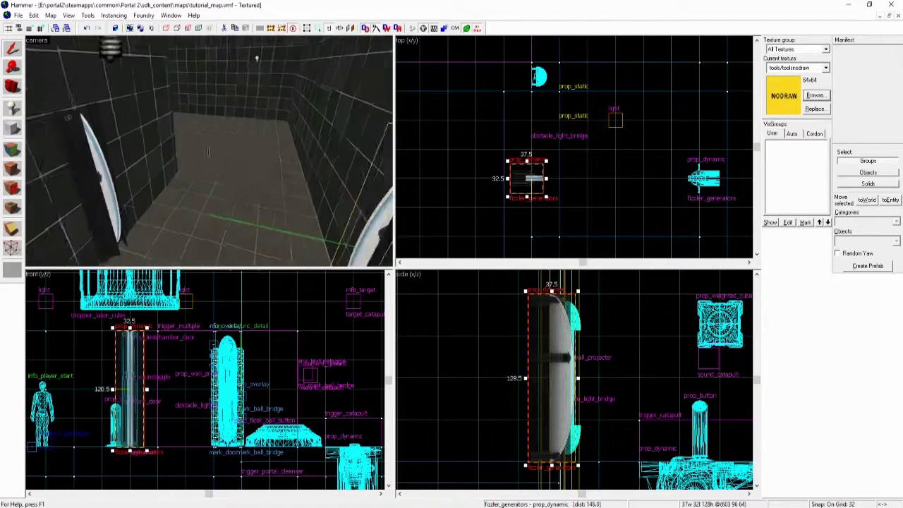
pyautogui.press('s')
pyautogui.press('Left')
pyautogui.press('Left')
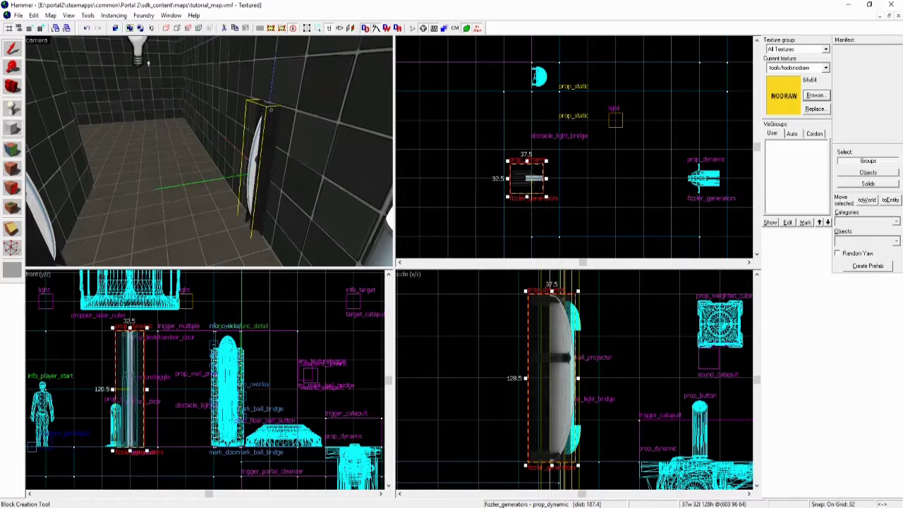
# Outline a block 160 units wide and 32 units deep between the two fizzler generators, at the generators' height
pyautogui.click(12, 127)
pyautogui.moveTo(562, 152); pyautogui.dragTo(702, 182)
pyautogui.press('Right')
pyautogui.press('Right')
pyautogui.press('Right')
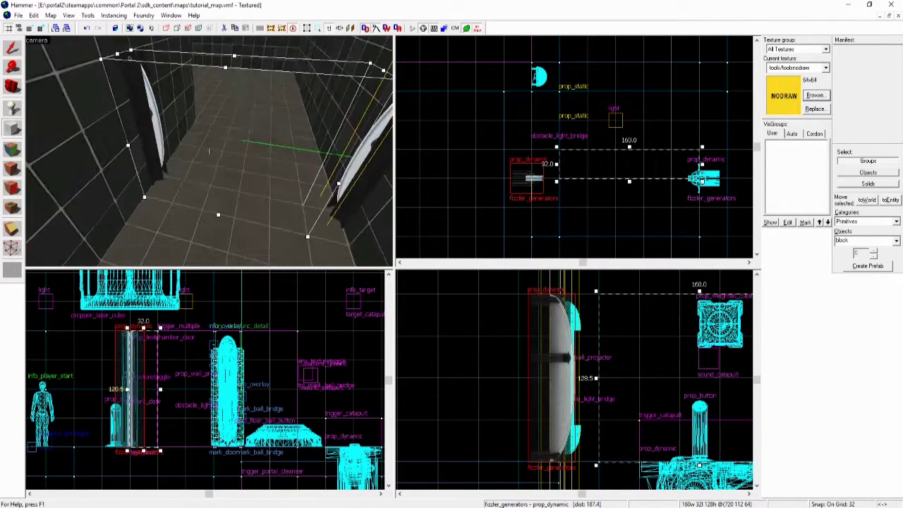
pyautogui.press('Left')
pyautogui.press('Left')
pyautogui.press('Left')
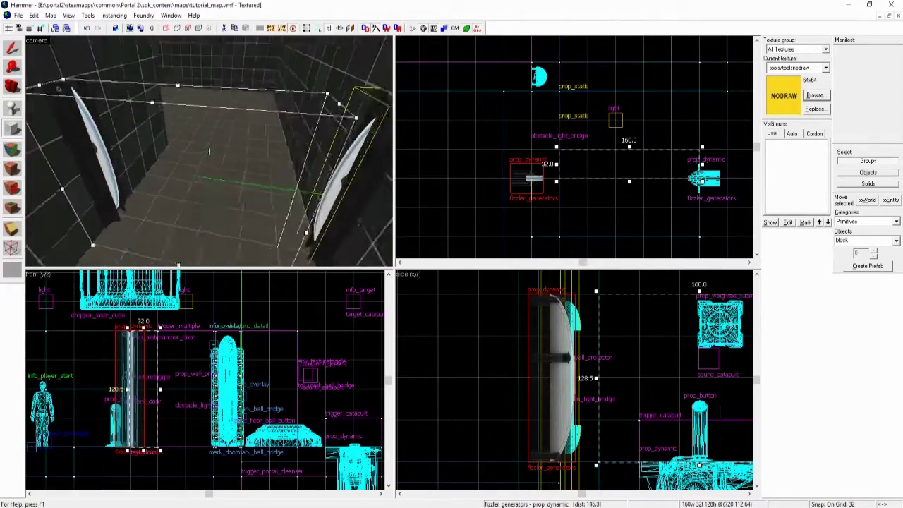
pyautogui.press('Left')
pyautogui.press('Left')
pyautogui.press('Left')
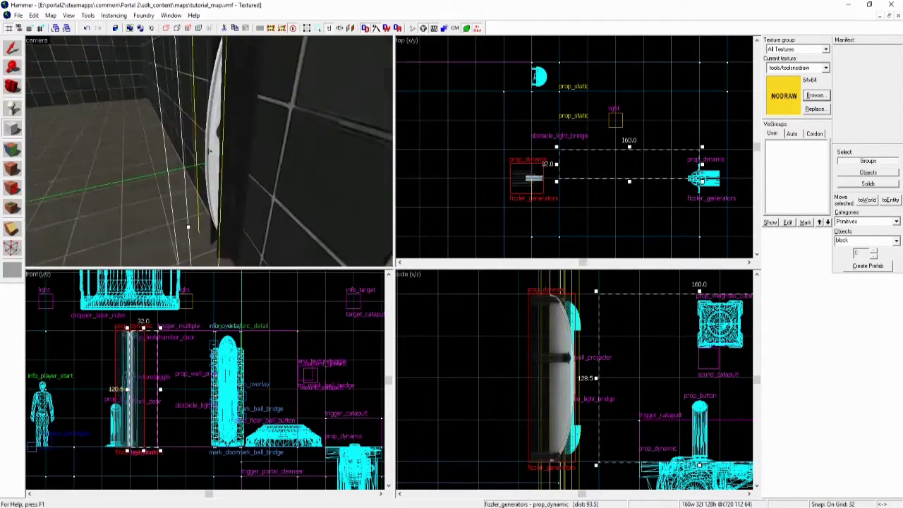
pyautogui.press('Right')
pyautogui.press('Right')
pyautogui.press('Right')
pyautogui.press('Left')
pyautogui.press('Left')
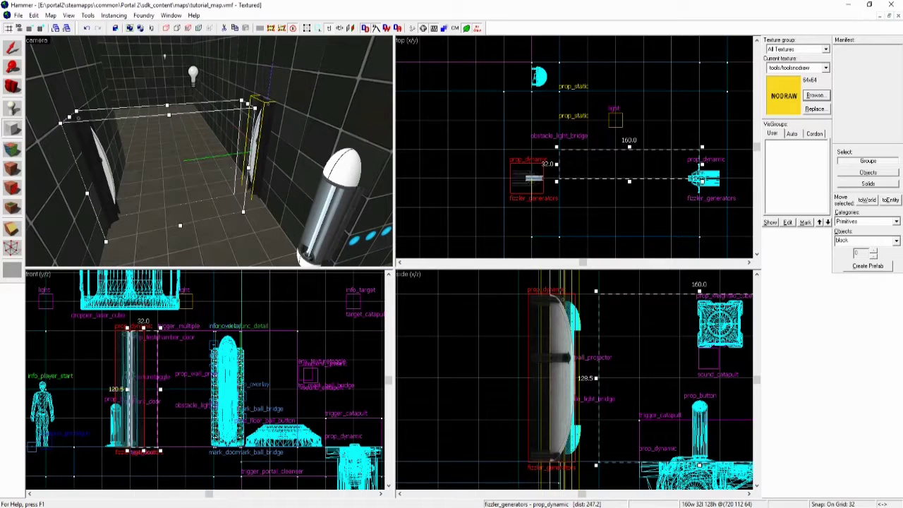
# Widen the block outline to 192 units so it reaches into both generators, and create it as a nodraw brush
pyautogui.moveTo(556, 163); pyautogui.dragTo(529, 163)
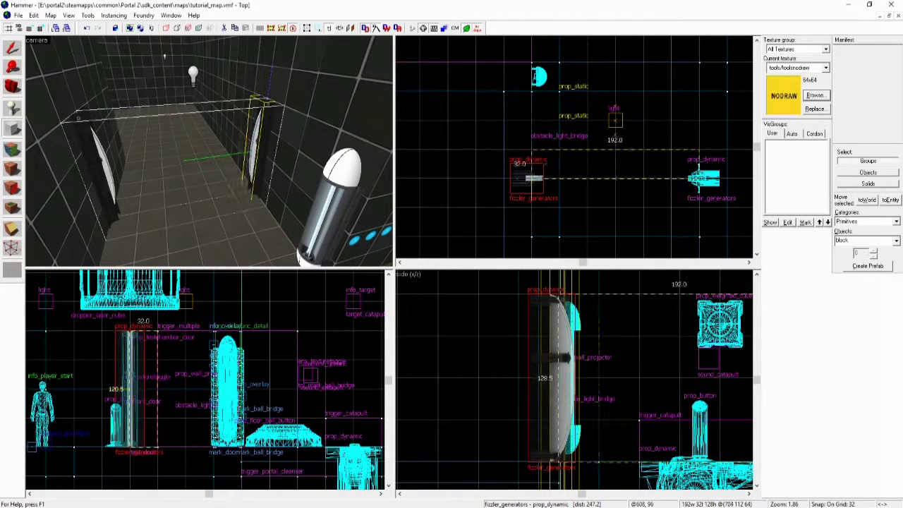
pyautogui.press('Left')
pyautogui.press('Left')
pyautogui.press('Left')
pyautogui.press('Left')
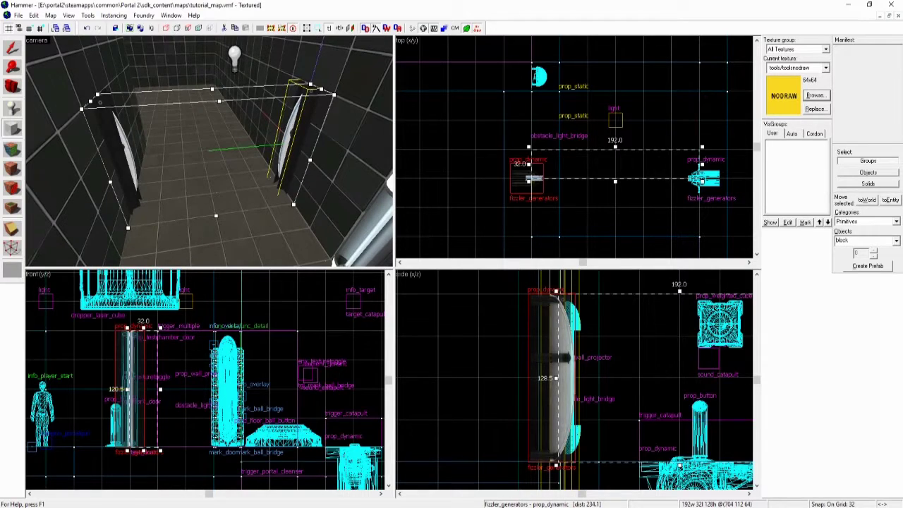
pyautogui.press('Return')
pyautogui.hotkey('shift', 's')
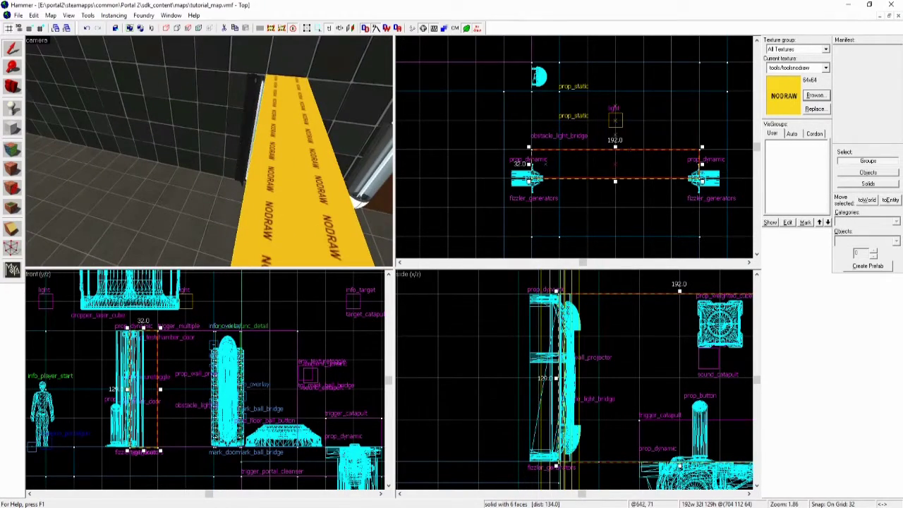
# Refine the grid to 1 unit and thin the nodraw brush to 2 units, centred on the fizzler generators
pyautogui.scroll(4, 554, 201)
pyautogui.scroll(3, 529, 112)
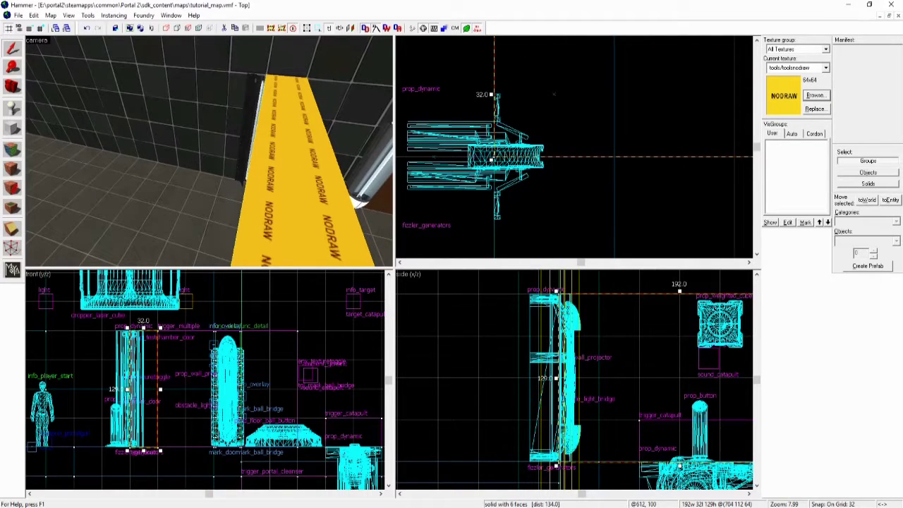
pyautogui.click(41, 29)
pyautogui.click(40, 28)
pyautogui.click(40, 28)
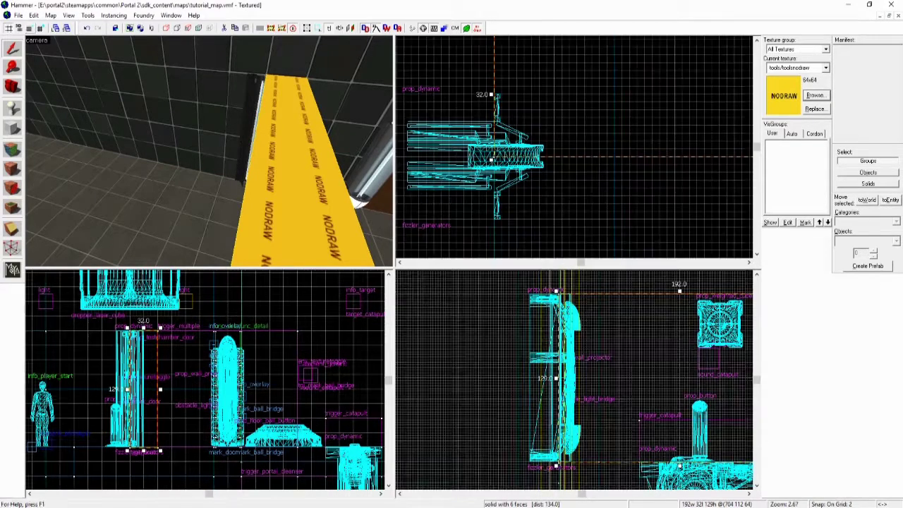
pyautogui.click(40, 29)
pyautogui.click(40, 29)
pyautogui.scroll(3, 493, 159)
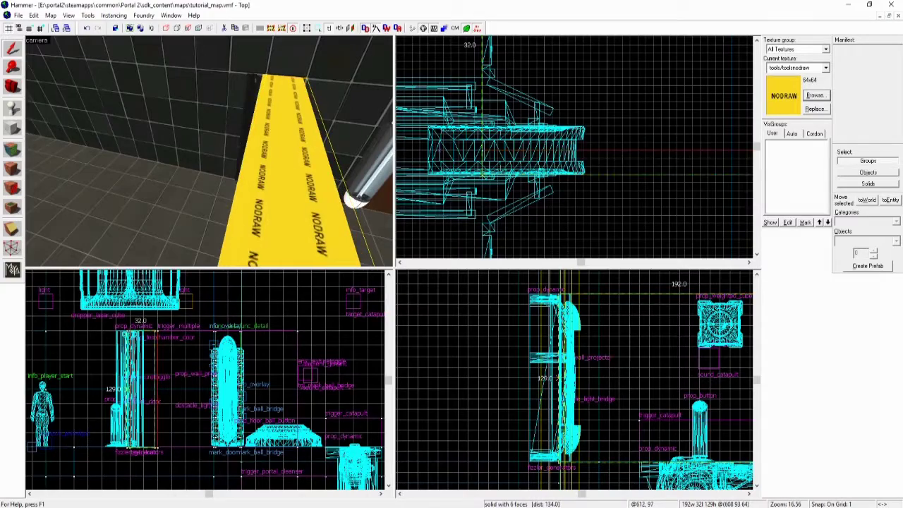
pyautogui.scroll(-4, 574, 147)
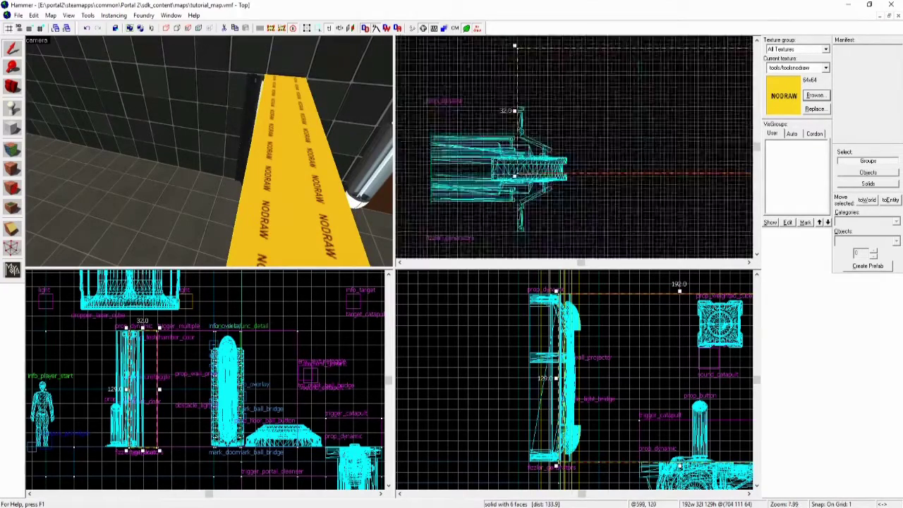
pyautogui.scroll(4, 534, 111)
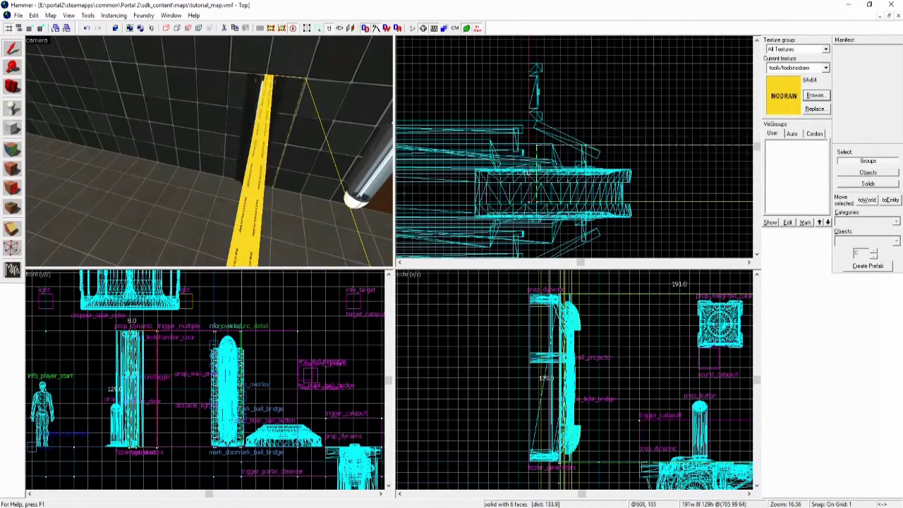
pyautogui.scroll(-6, 574, 183)
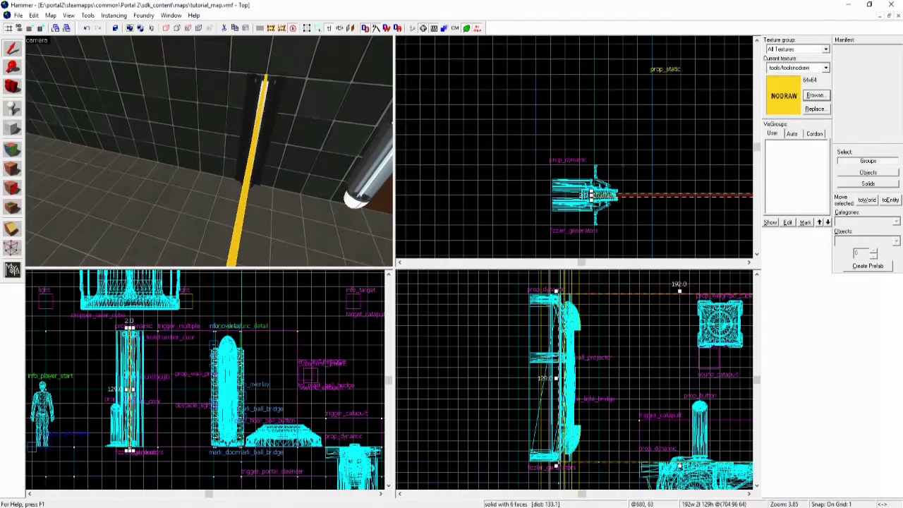
# Check how the thin brush lines up inside the opposite generator and spans the corridor
pyautogui.press('Right')
pyautogui.scroll(8, 655, 182)
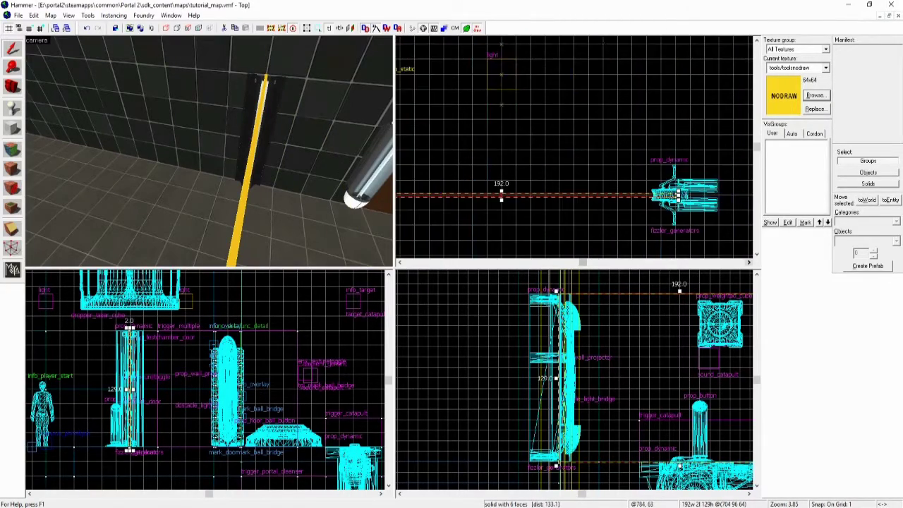
pyautogui.scroll(4, 655, 182)
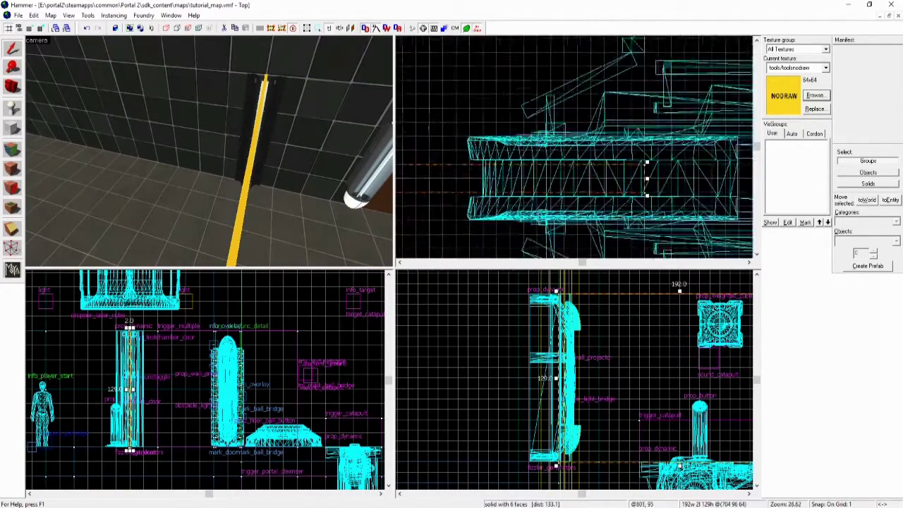
pyautogui.press('z')
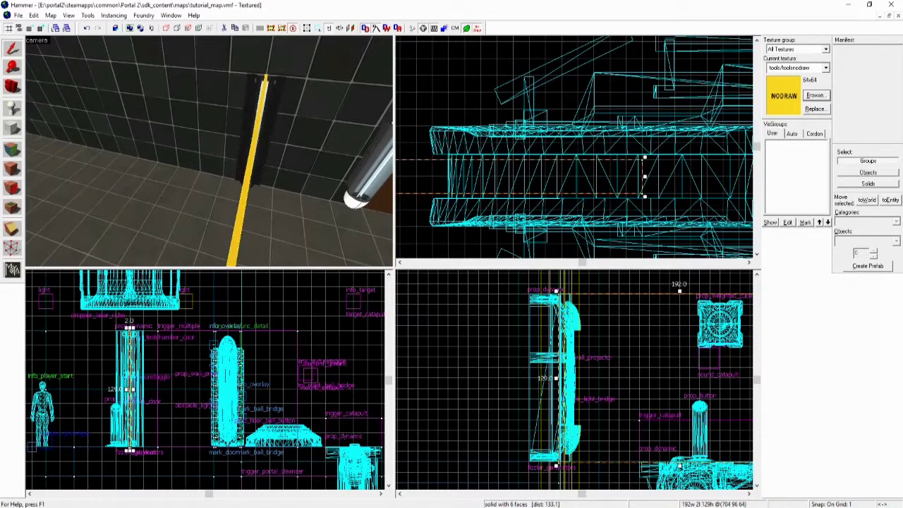
pyautogui.press('s')
pyautogui.press('z')
pyautogui.press('s')
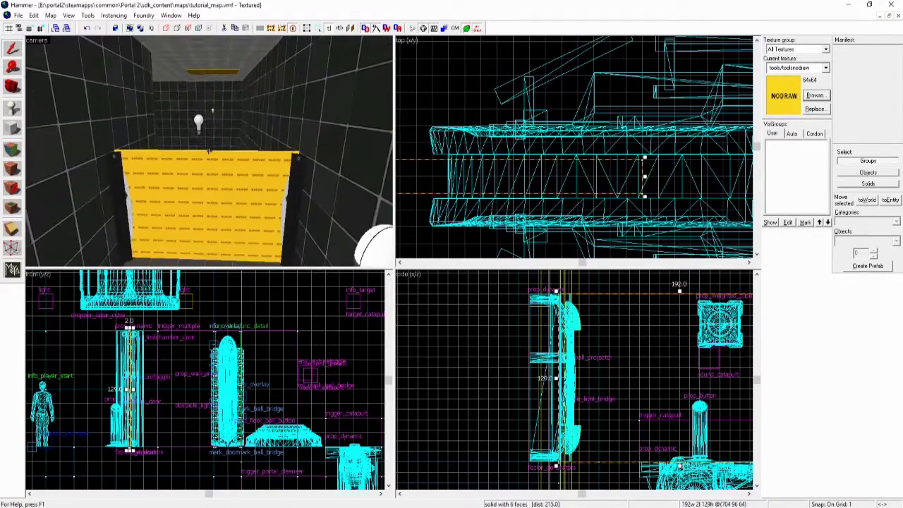
pyautogui.scroll(-4, 526, 204)
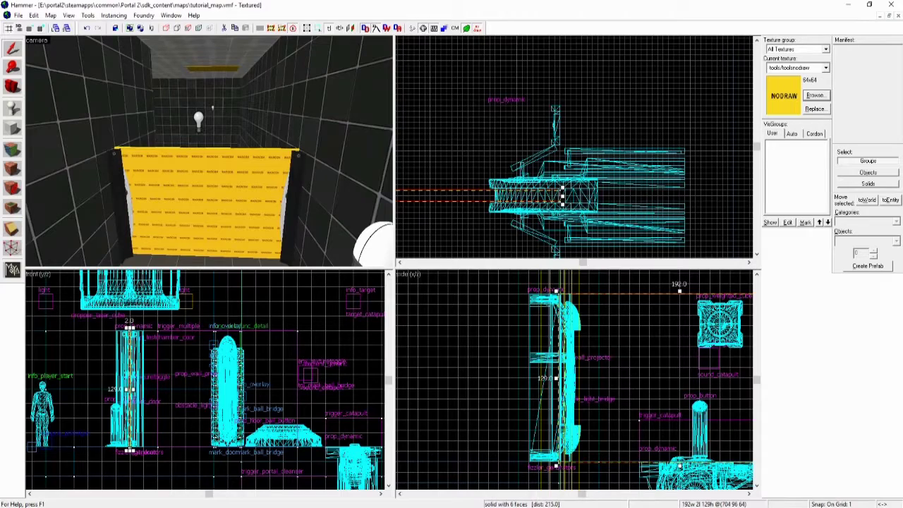
# Set the grid back to 32 units and clear the brush selection
pyautogui.press(']')
pyautogui.press(']')
pyautogui.press(']')
pyautogui.press(']')
pyautogui.scroll(-6, 521, 149)
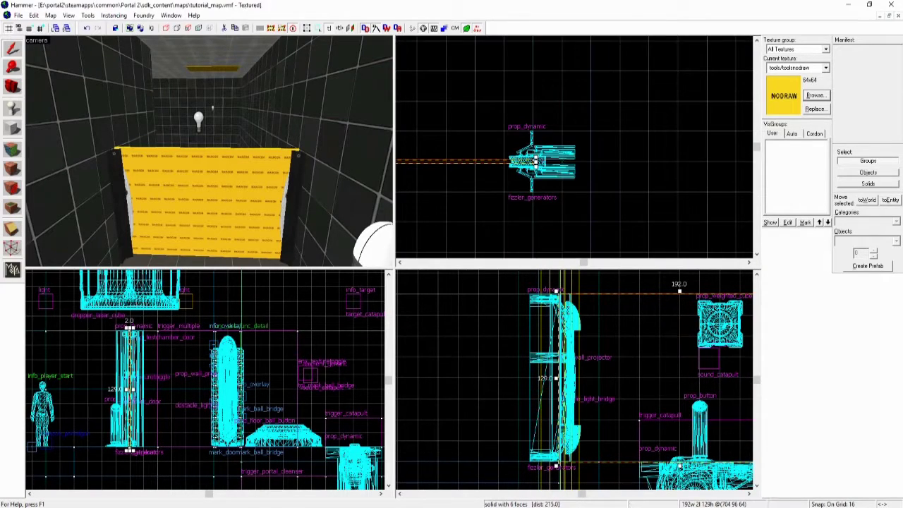
pyautogui.press(']')
pyautogui.scroll(-4, 536, 161)
pyautogui.press('Escape')
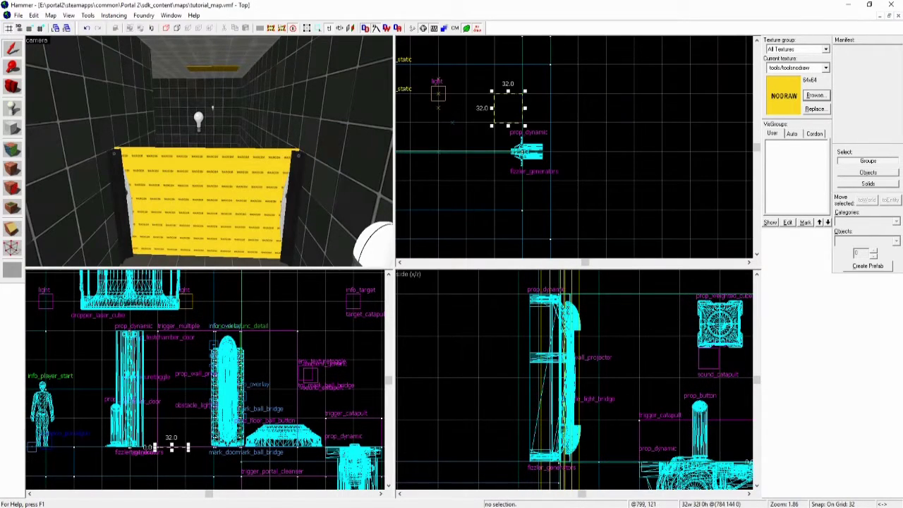
# Select the thin nodraw brush between the fizzler generators, tie it to a trigger_portal_cleanser entity and apply its properties
pyautogui.press('Left')
pyautogui.press('Right')
pyautogui.press('w')
pyautogui.click(197, 148)
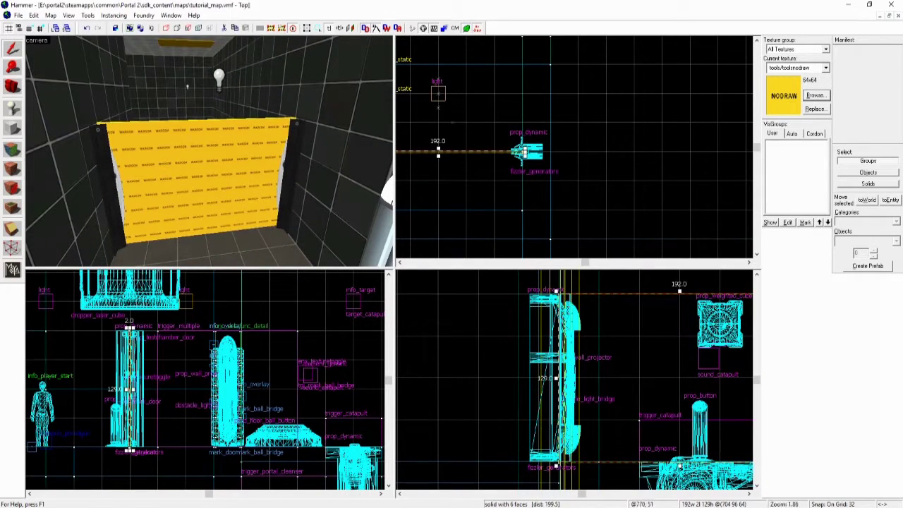
pyautogui.press('w')
pyautogui.press('s')
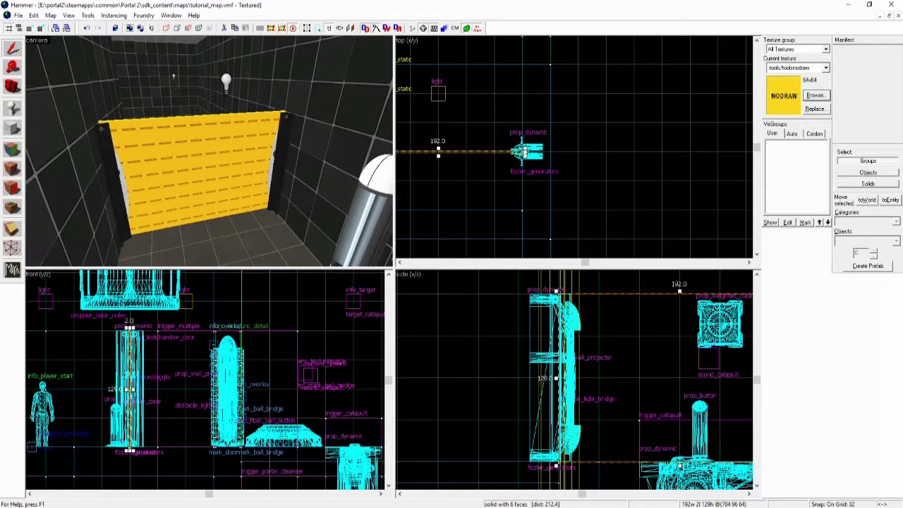
pyautogui.hotkey('ctrl', 't')
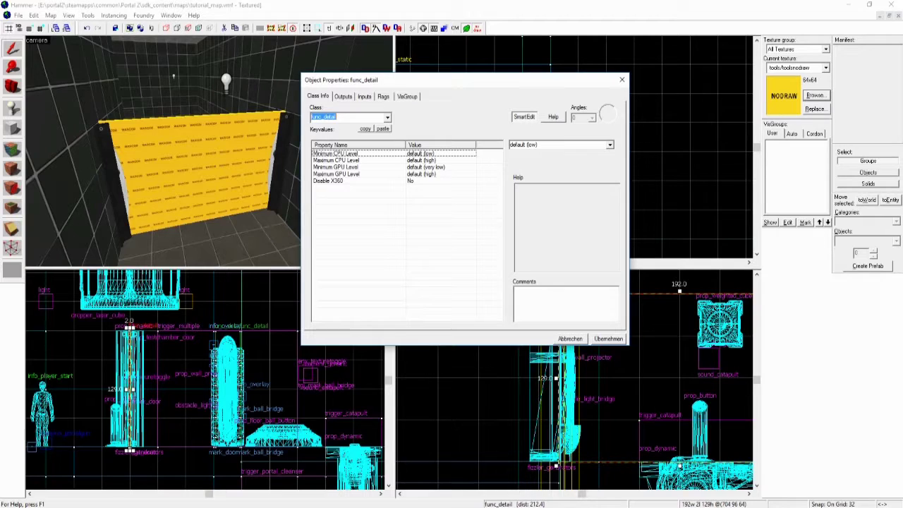
pyautogui.write('tri')
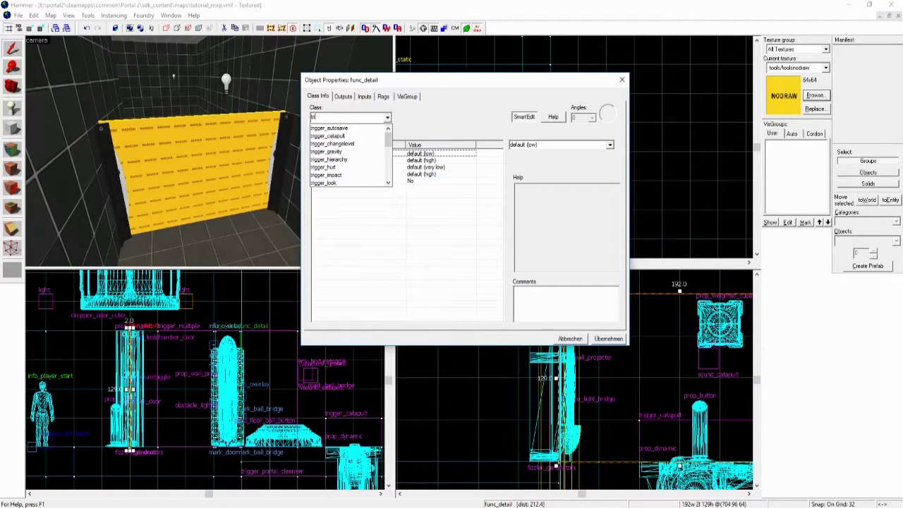
pyautogui.write('gger_po')
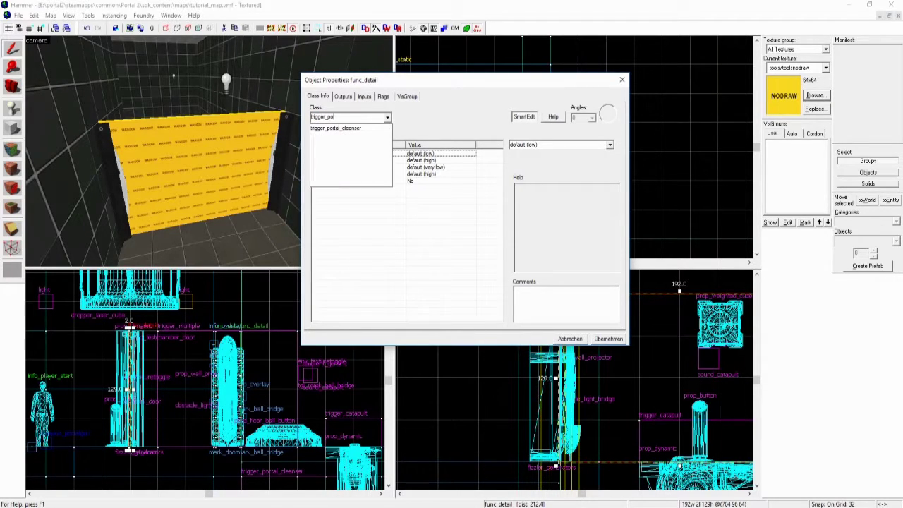
pyautogui.write('r')
pyautogui.press('Return')
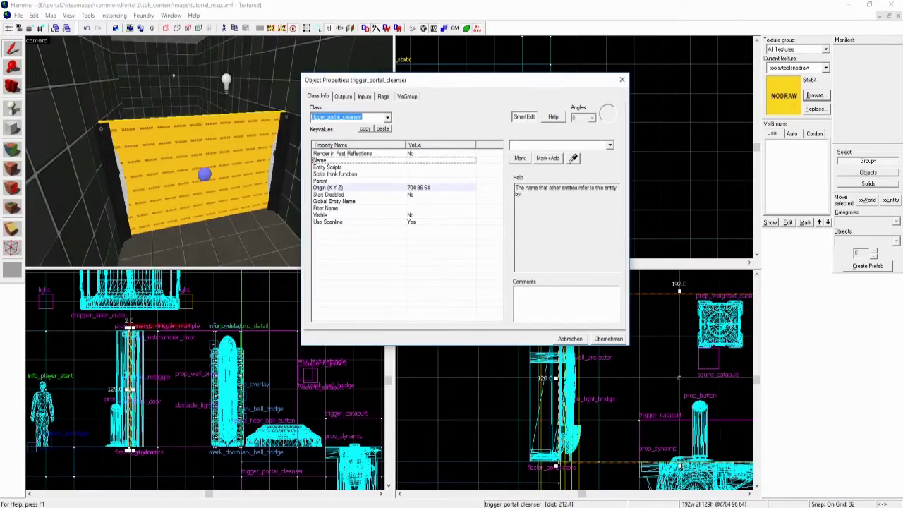
pyautogui.click(608, 339)
# Clear the selection, filter the full texture library by "fizzler" and choose effects/fizzler as the current texture
pyautogui.press('z')
pyautogui.press('w')
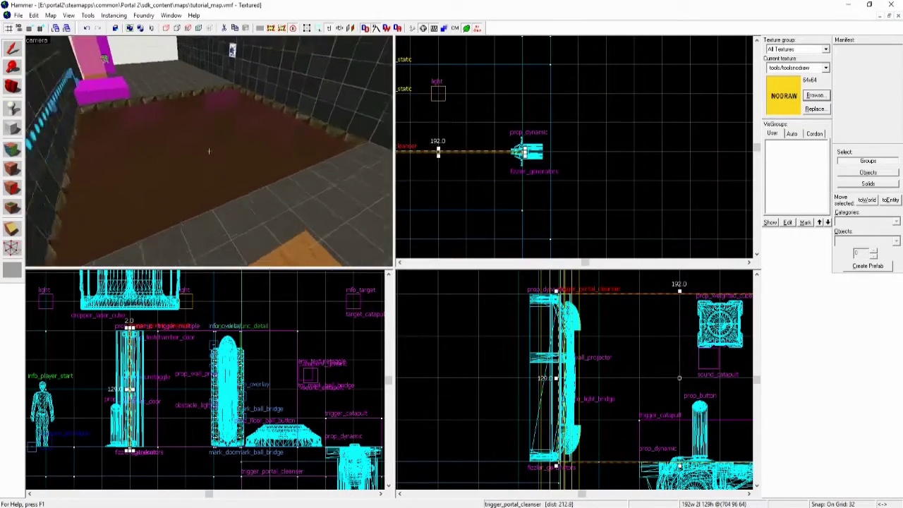
pyautogui.press('s')
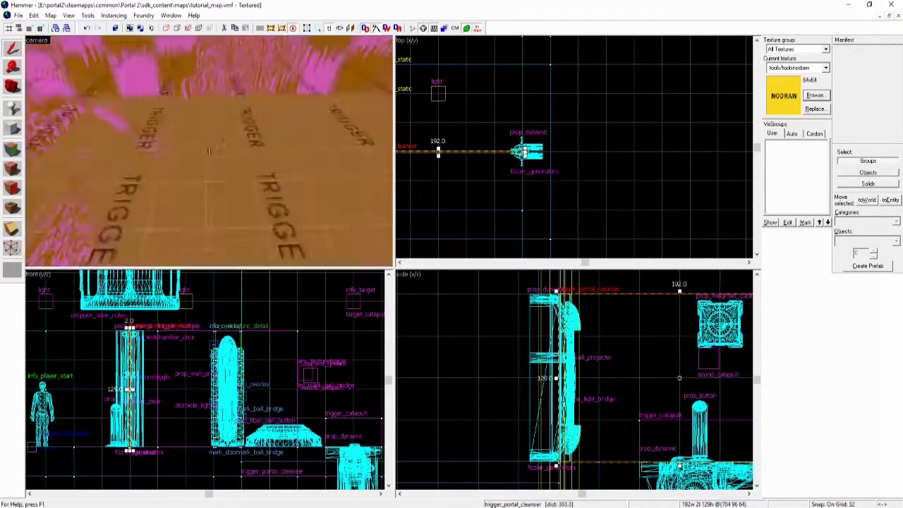
pyautogui.press('s')
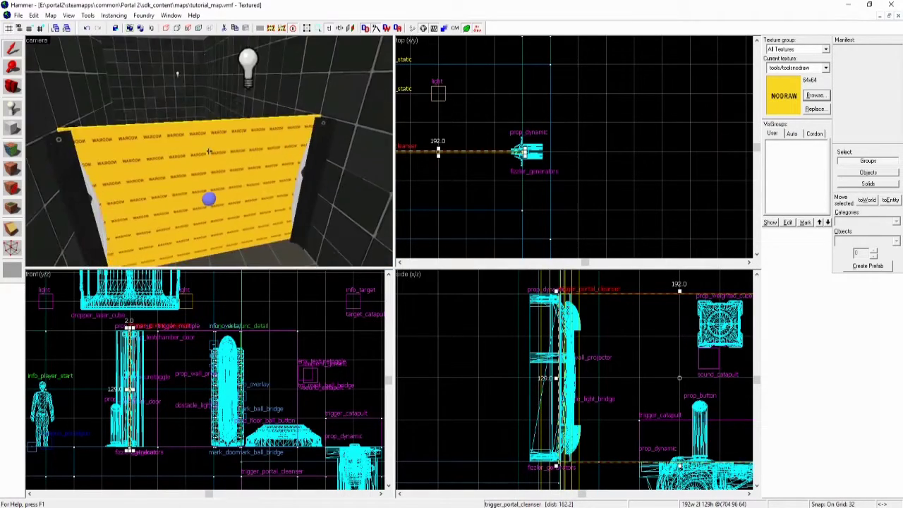
pyautogui.press('s')
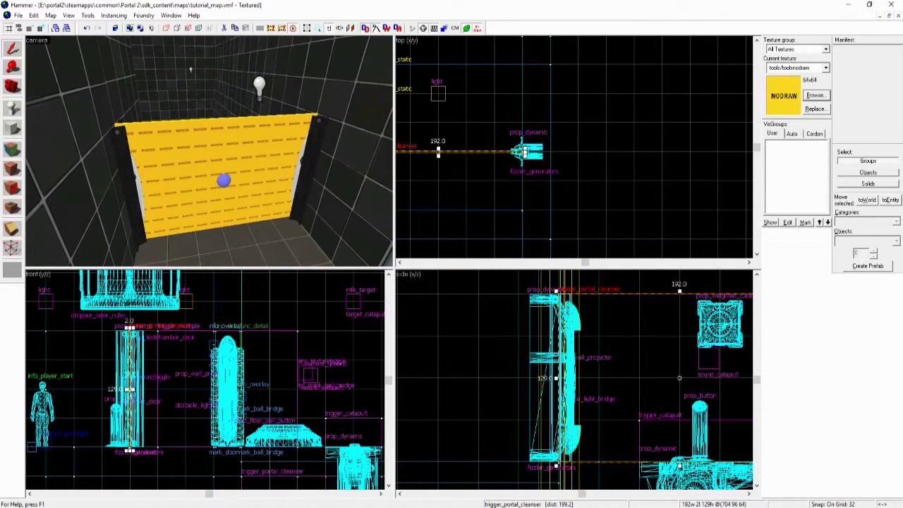
pyautogui.press('Escape')
pyautogui.click(815, 94)
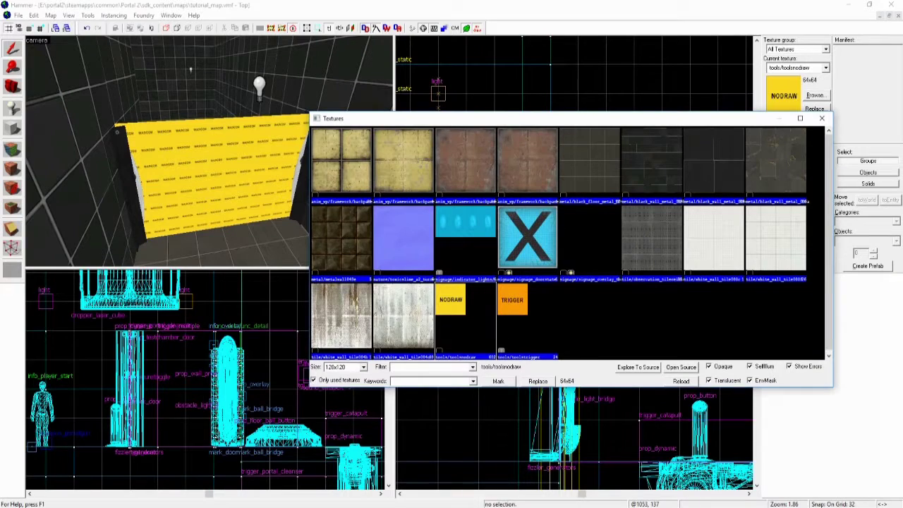
pyautogui.click(313, 380)
pyautogui.press('Down')
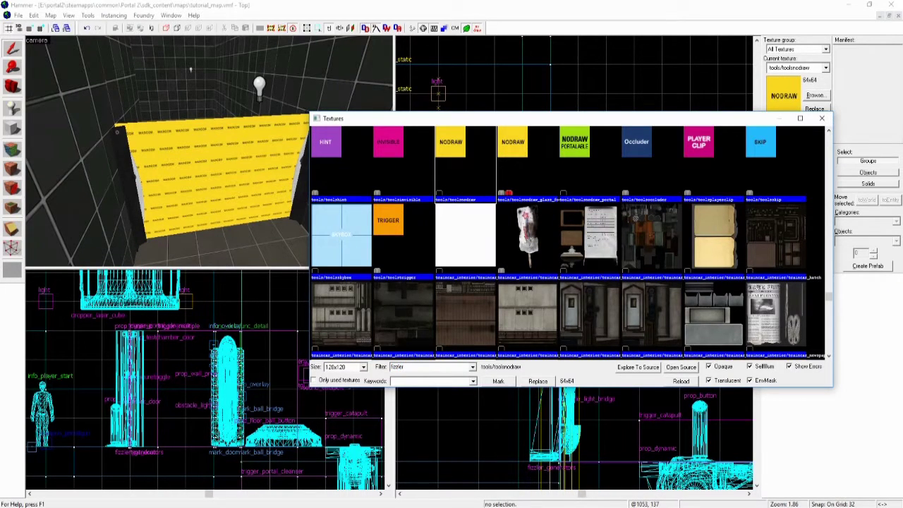
pyautogui.click(652, 161)
pyautogui.click(341, 161)
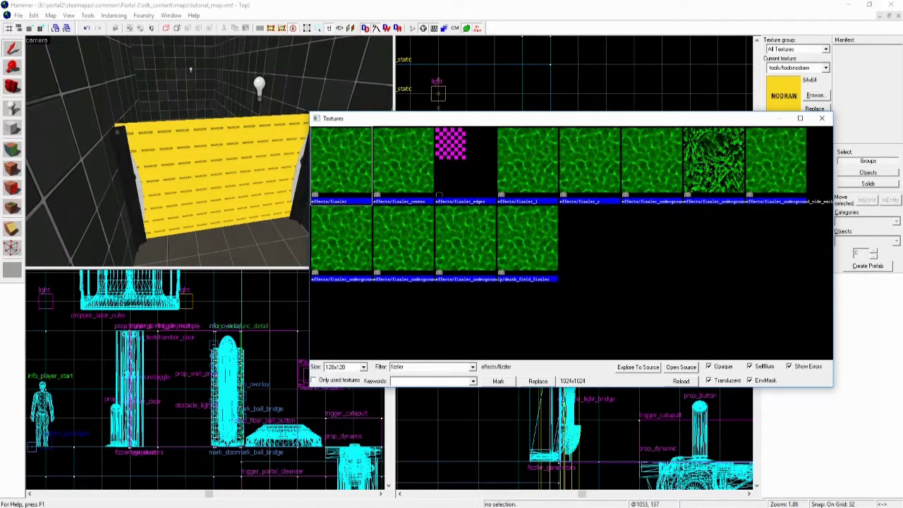
pyautogui.doubleClick(341, 161)
pyautogui.moveTo(209, 152)
pyautogui.mouseDown()
pyautogui.moveTo(190, 152)
pyautogui.moveTo(209, 152)
pyautogui.mouseUp()
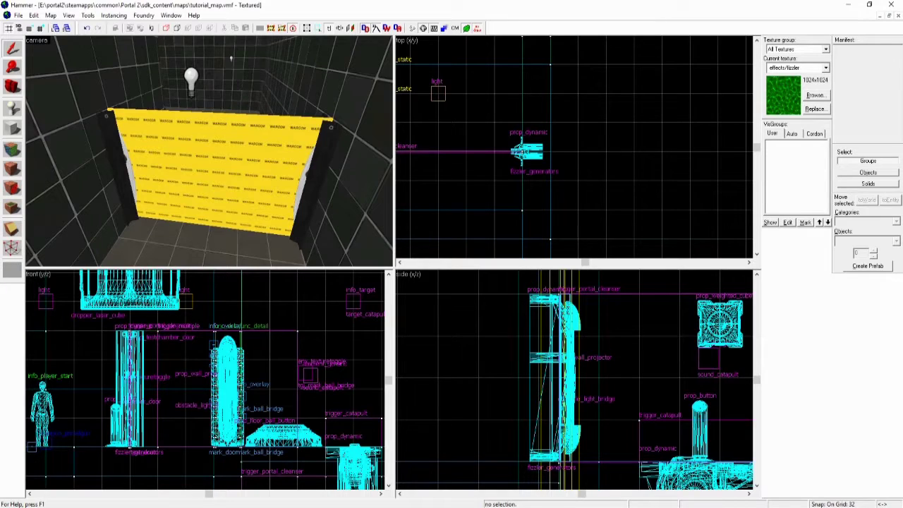
pyautogui.click(210, 178)
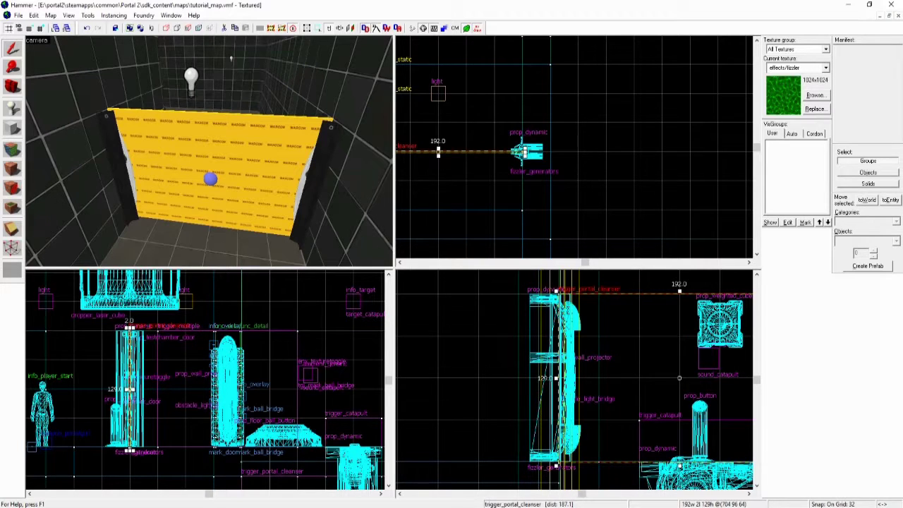
pyautogui.press('Escape')
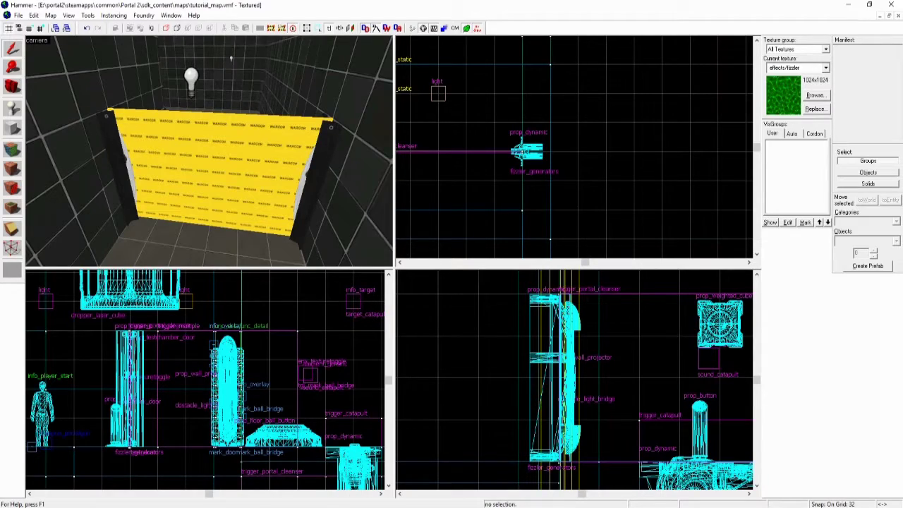
pyautogui.press('z')
pyautogui.press('w')
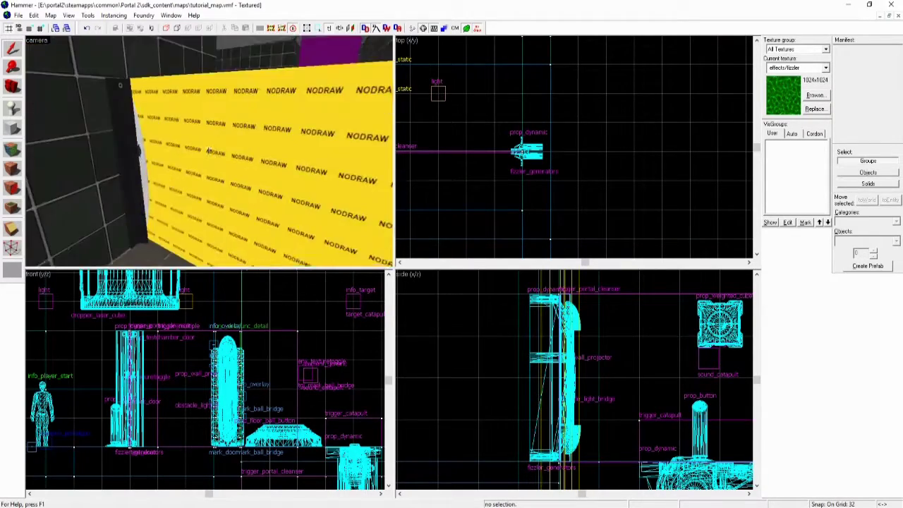
pyautogui.press('s')
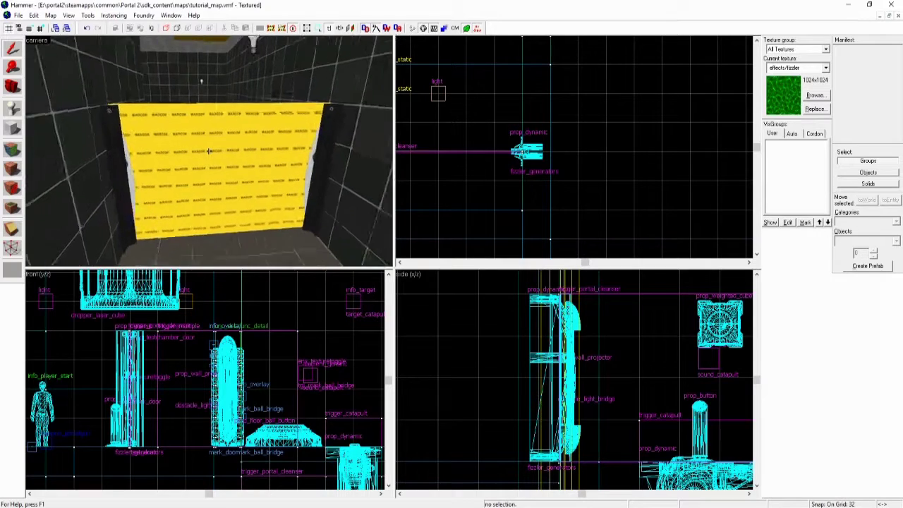
# Use the Face Edit Sheet to apply the effects/fizzler texture to one broad face of the thin trigger brush
pyautogui.hotkey('shift', 'a')
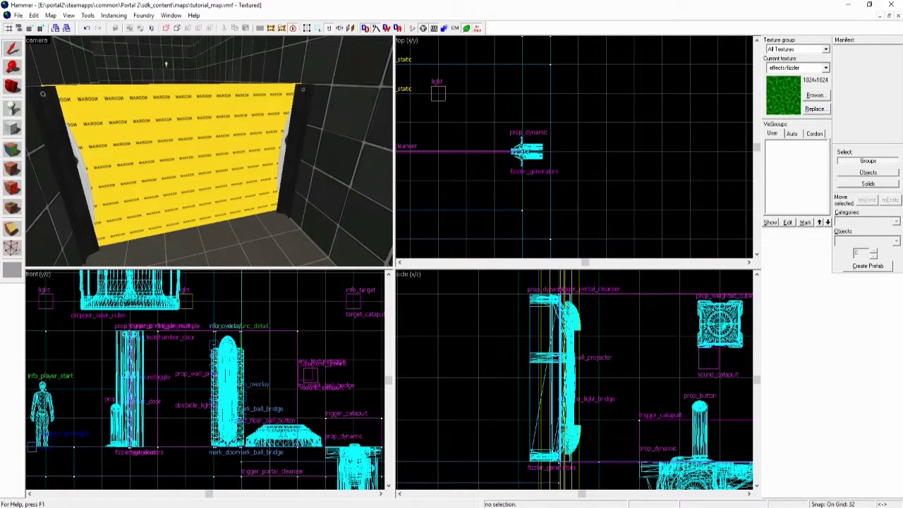
pyautogui.click(12, 269)
pyautogui.moveTo(392, 153); pyautogui.dragTo(419, 170)
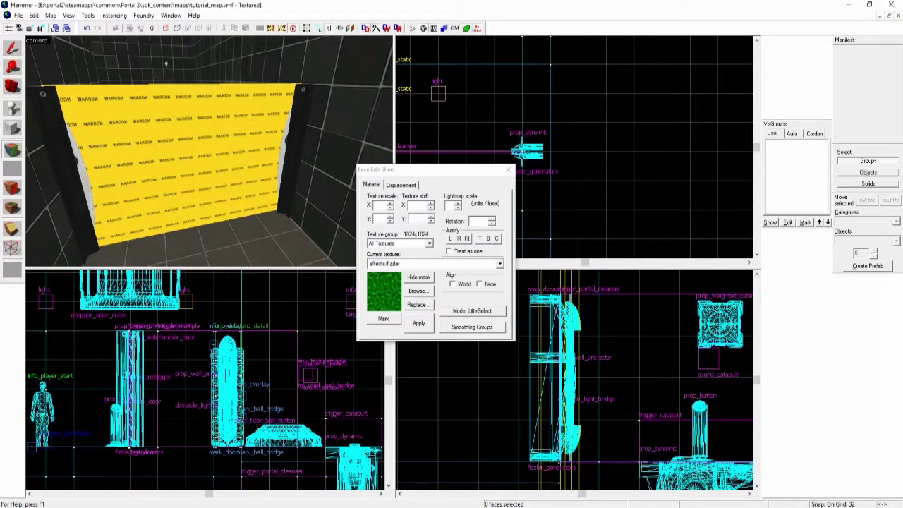
pyautogui.moveTo(395, 169); pyautogui.dragTo(406, 177)
pyautogui.moveTo(209, 150)
pyautogui.mouseDown()
pyautogui.moveTo(205, 141)
pyautogui.moveTo(209, 150)
pyautogui.mouseUp()
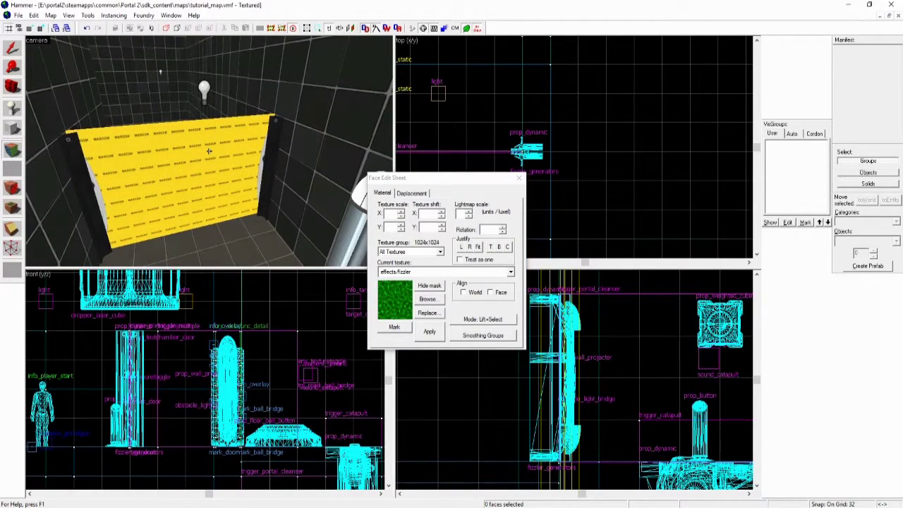
pyautogui.moveTo(208, 150); pyautogui.dragTo(209, 151)
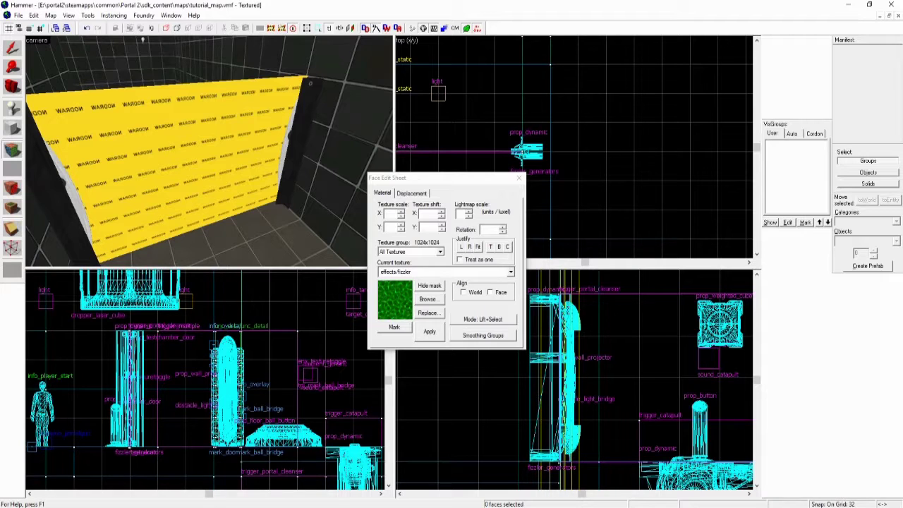
pyautogui.press('w')
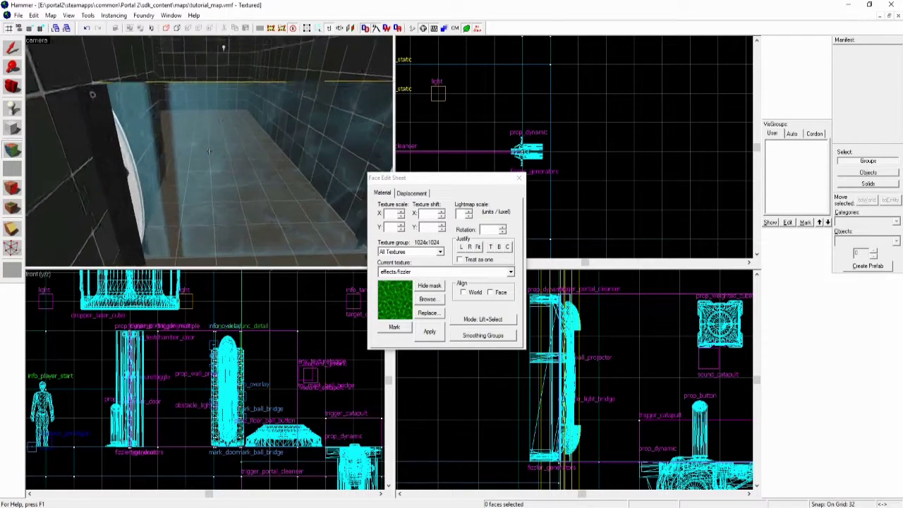
pyautogui.press('s')
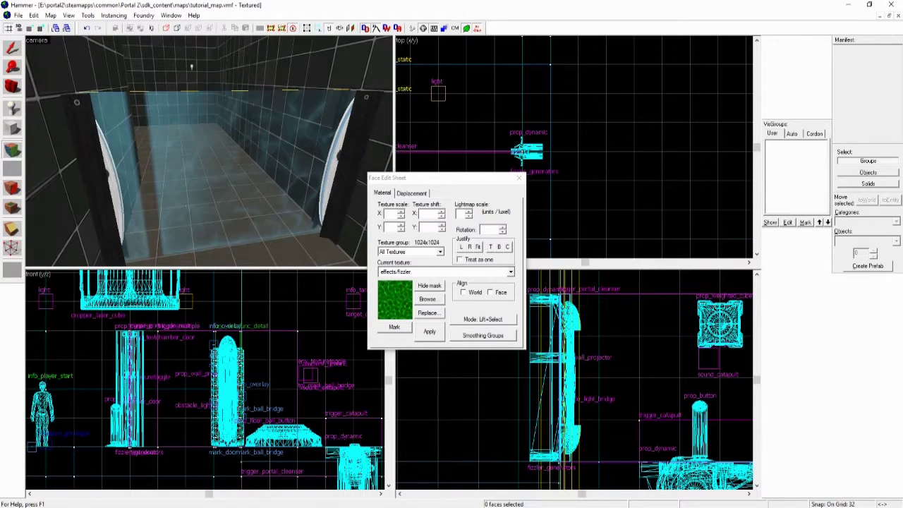
# Apply the effects/fizzler texture to the opposite broad face of the trigger brush as well
pyautogui.press('s')
pyautogui.press('Right')
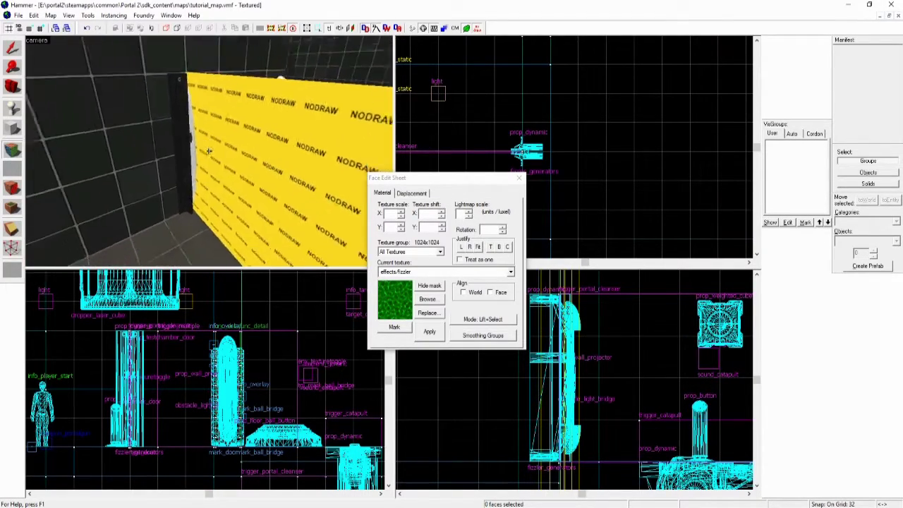
pyautogui.press('Right')
pyautogui.press('w')
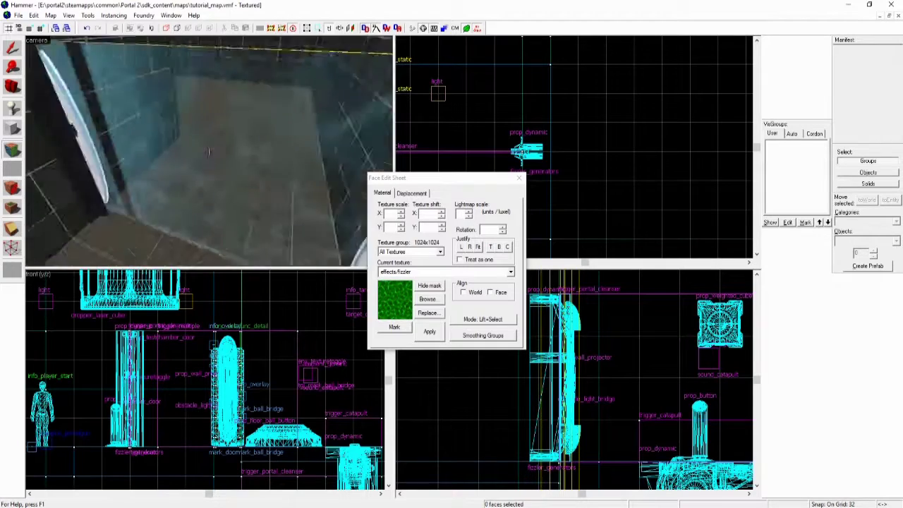
pyautogui.press('s')
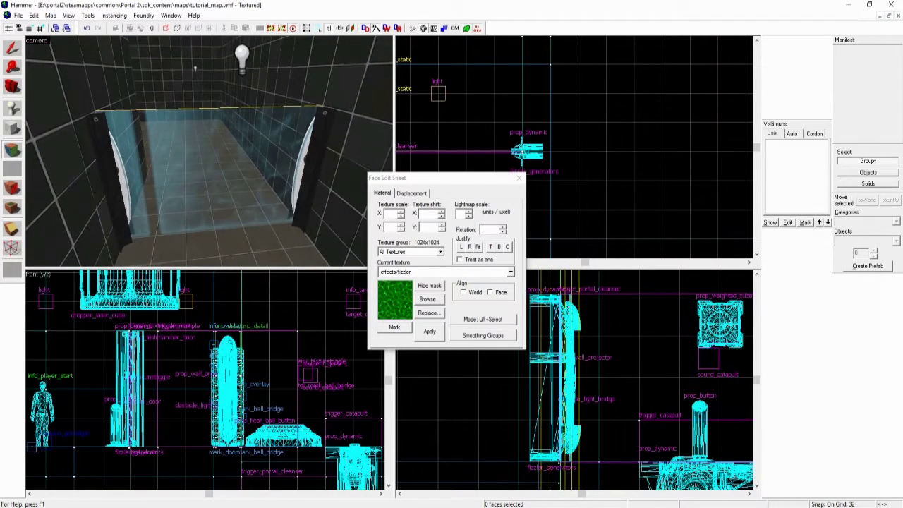
# Select the brush's broad face, fit the fizzler texture to it, and close the Face Edit Sheet
pyautogui.press('w')
pyautogui.click(208, 152)
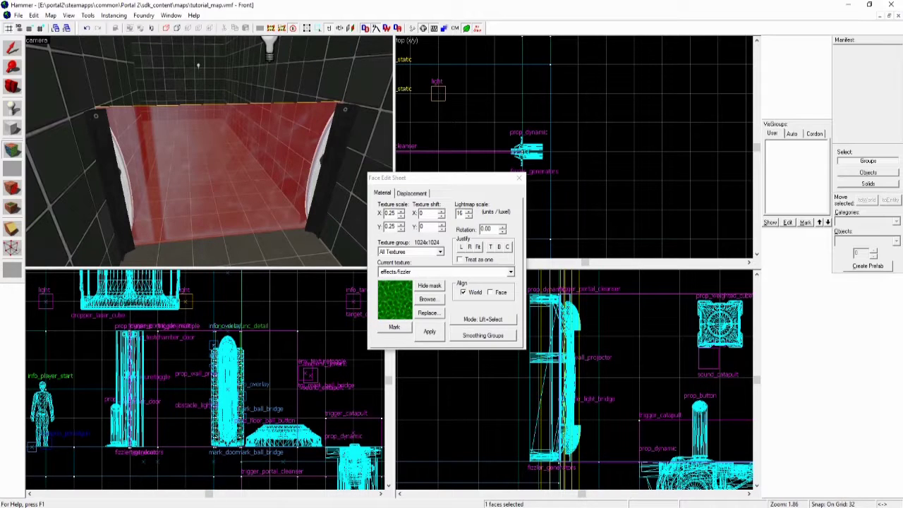
pyautogui.click(478, 247)
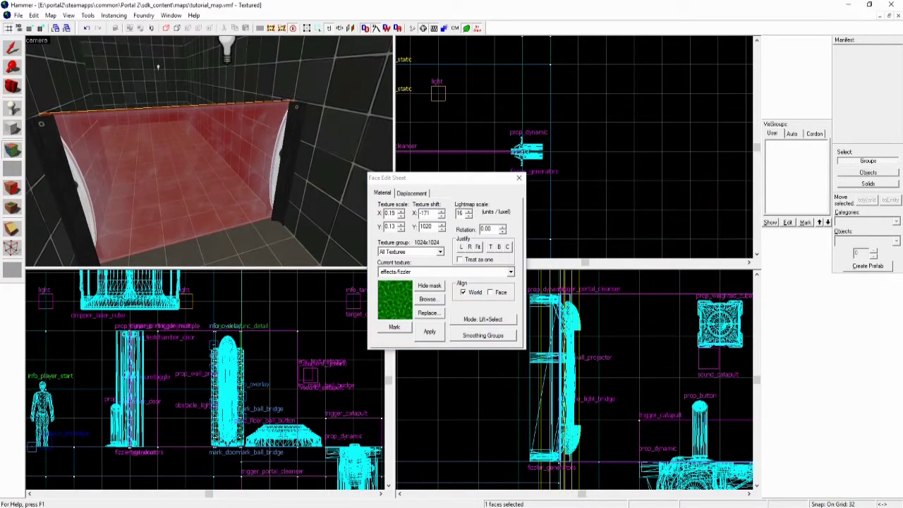
pyautogui.hotkey('shift', 'a')
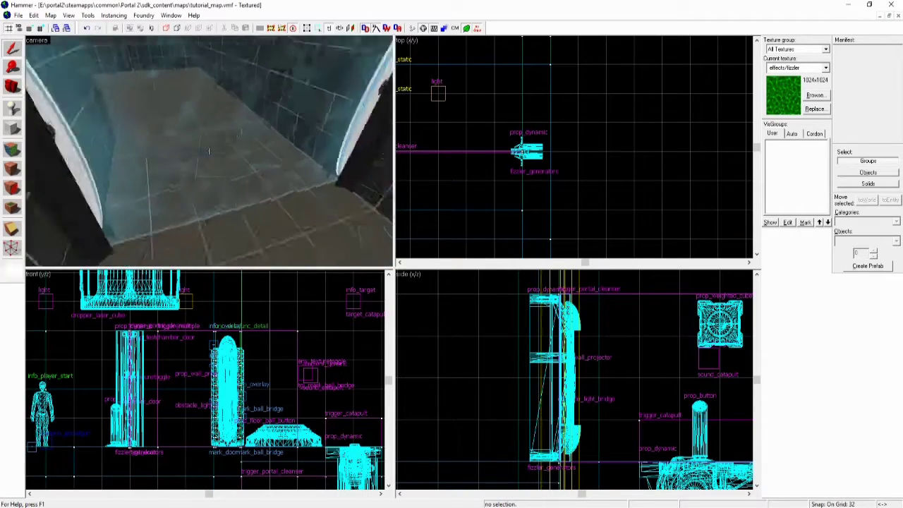
# Inspect how the fitted fizzler texture meets the generators, the floor and the upper edge of the field
pyautogui.press('w')
pyautogui.press('Left')
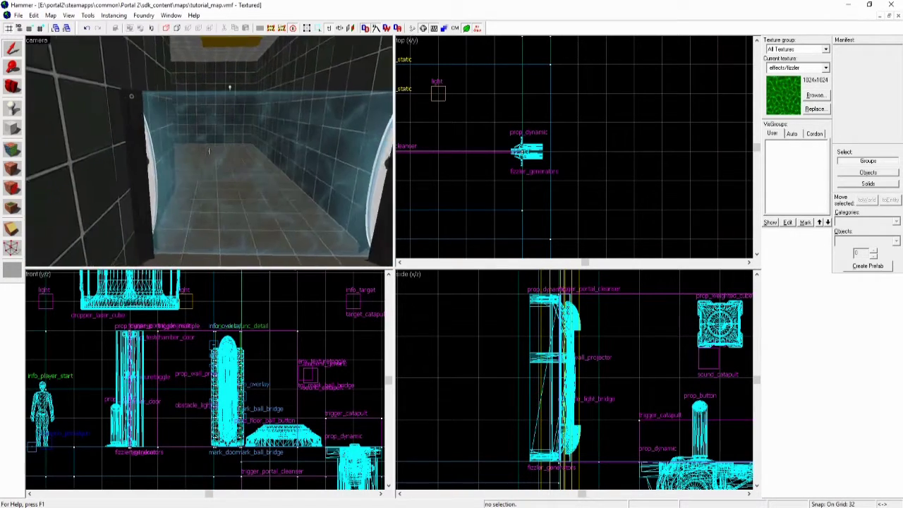
pyautogui.press('Left')
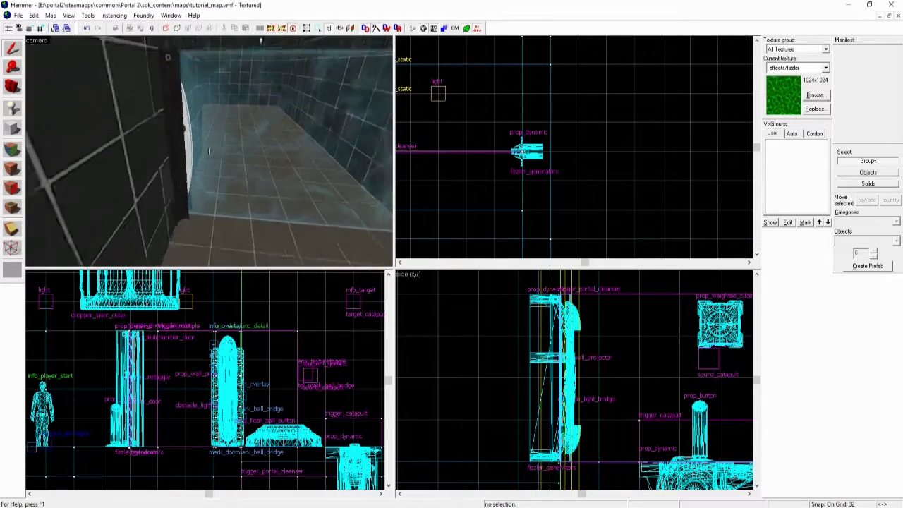
pyautogui.press('Right')
pyautogui.press('Left')
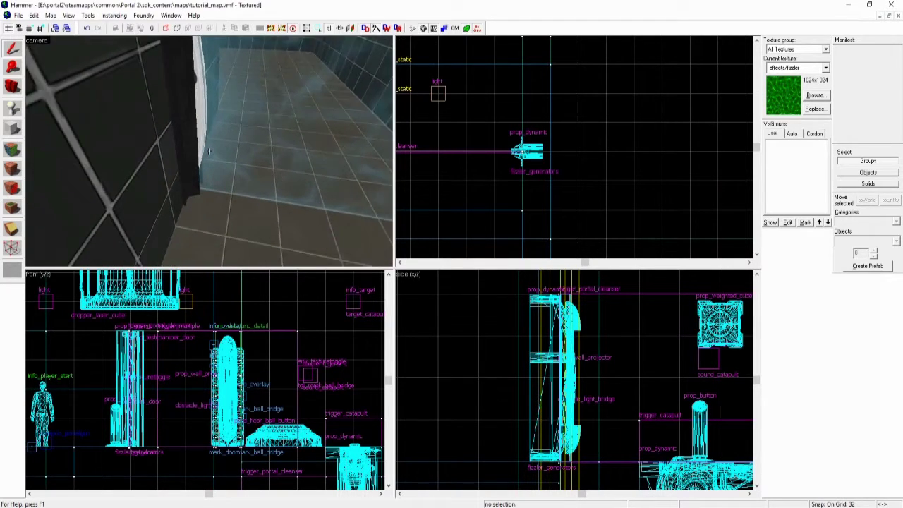
pyautogui.press('Up')
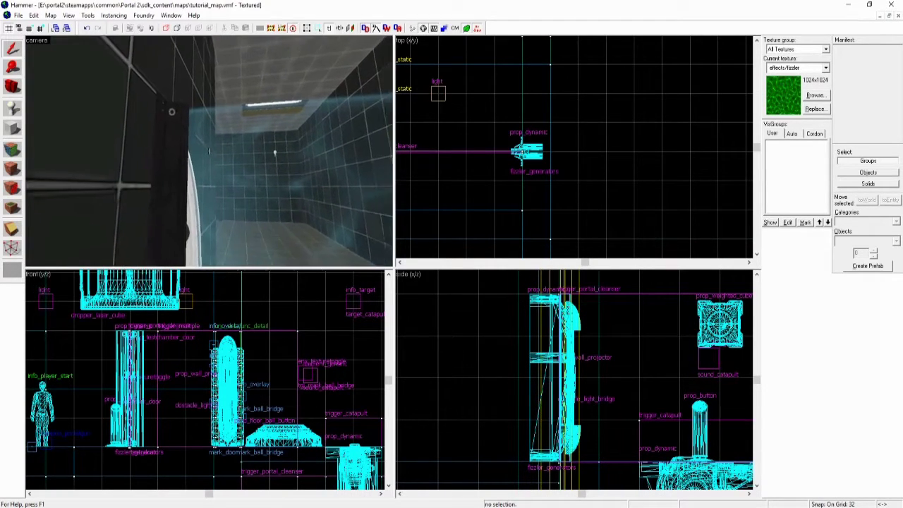
pyautogui.press('Down')
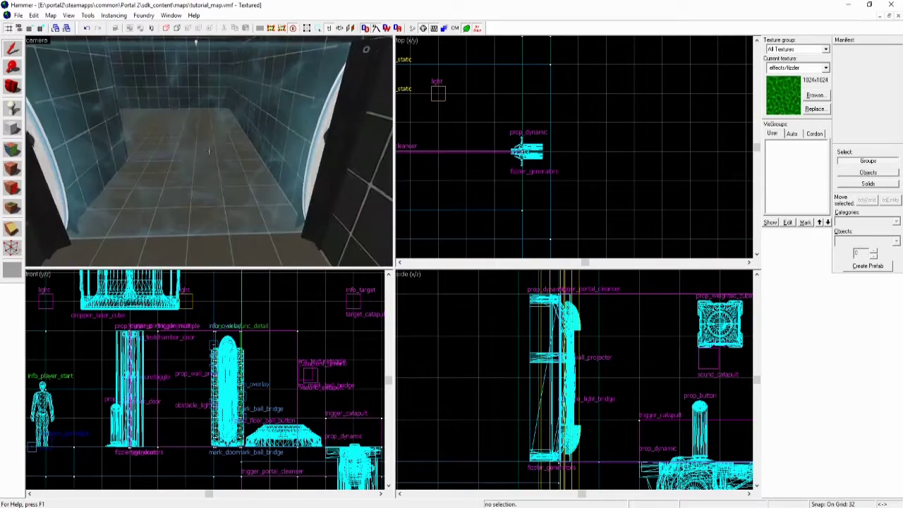
# Inspect both sides of the fizzler field and the nearby room, leaving the face textures as they are
pyautogui.press('s')
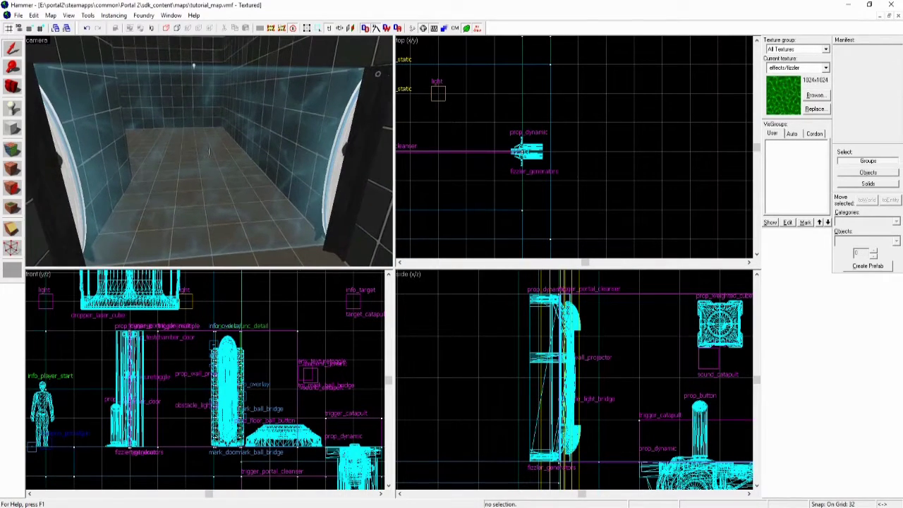
pyautogui.hotkey('shift', 'a')
pyautogui.press('Left')
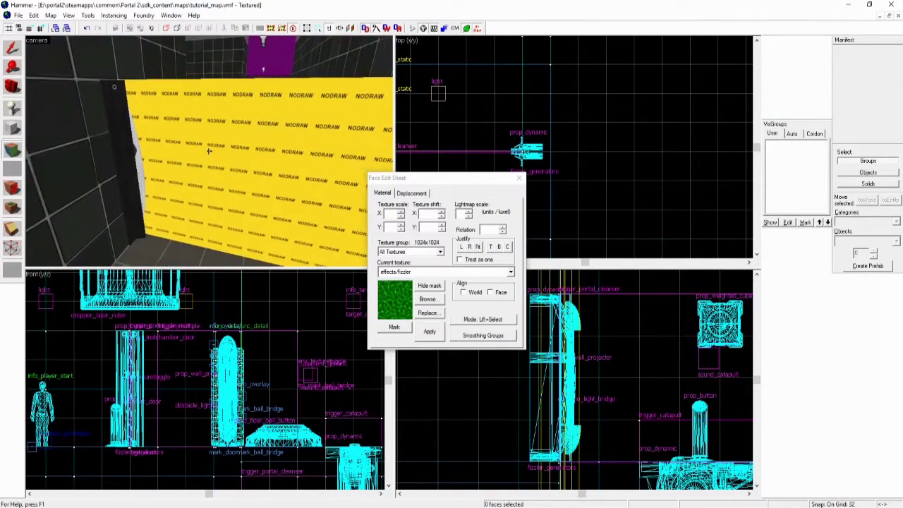
pyautogui.press('Left')
pyautogui.press('w')
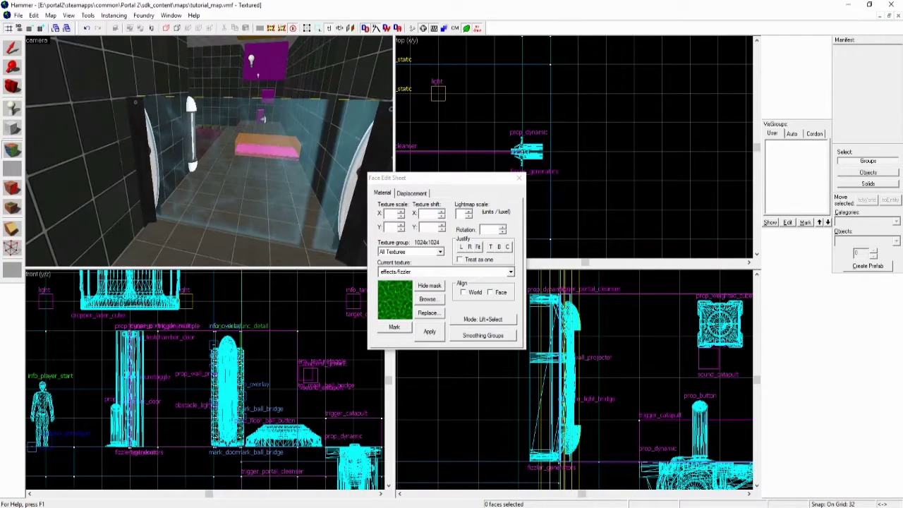
pyautogui.click(247, 198)
pyautogui.hotkey('shift', 'a')
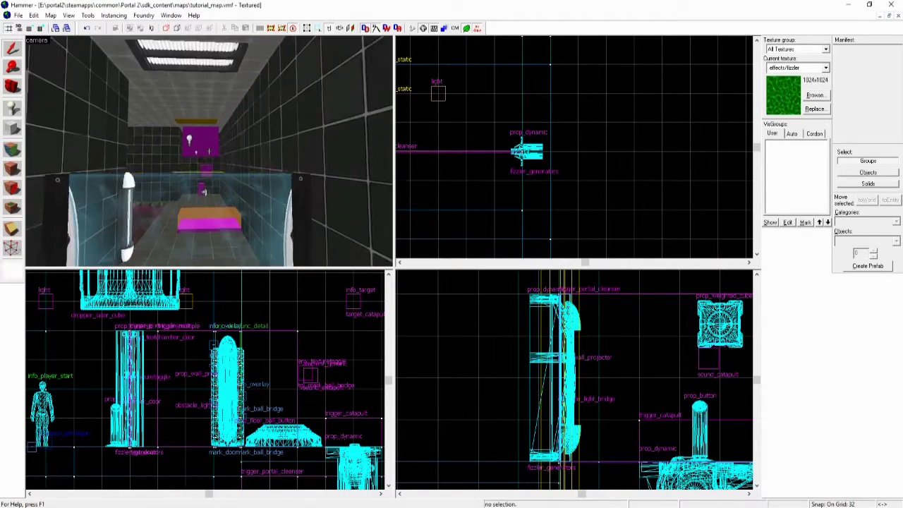
# Set the trigger_portal_cleanser brush's Visible property to Yes and apply it
pyautogui.press('w')
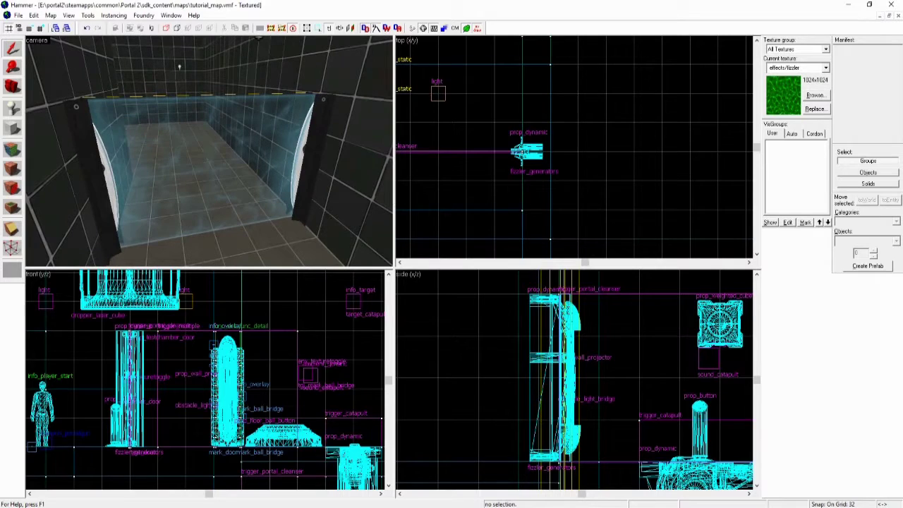
pyautogui.doubleClick(179, 67)
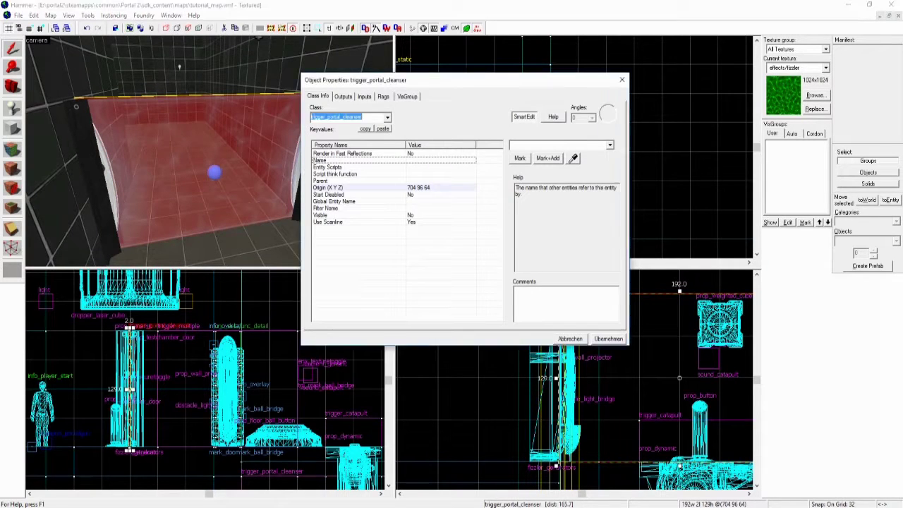
pyautogui.click(376, 279)
pyautogui.click(666, 209)
pyautogui.click(578, 223)
pyautogui.click(664, 403)
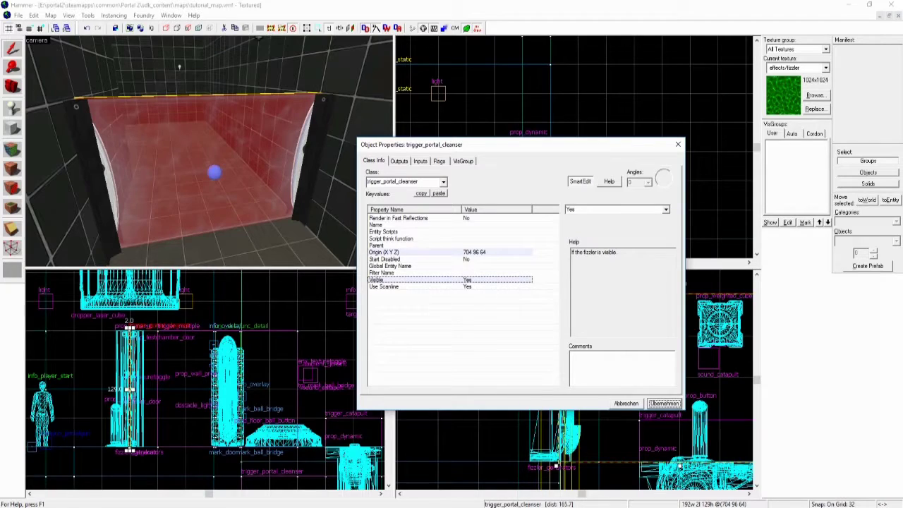
pyautogui.click(626, 403)
pyautogui.press('Escape')
# Enable the Physics Objects flag on the trigger_portal_cleanser brush and apply the change
pyautogui.press('z')
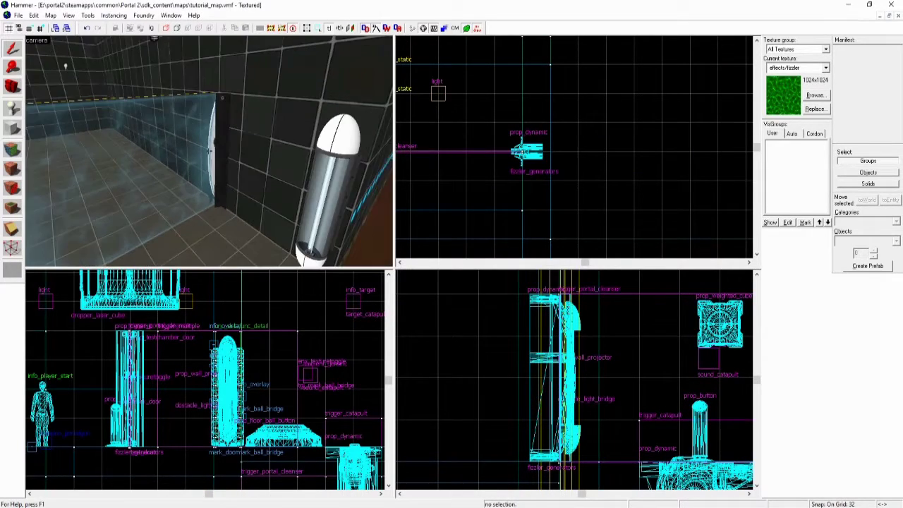
pyautogui.press('w')
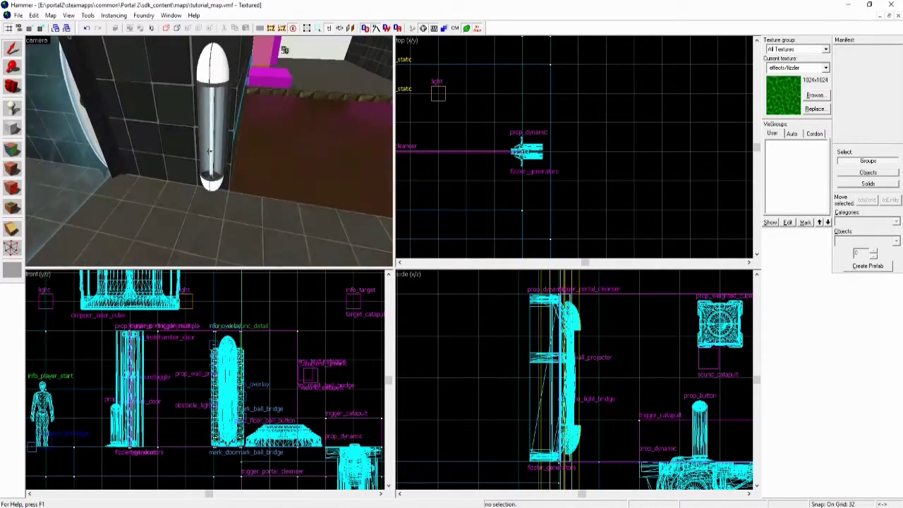
pyautogui.press('w')
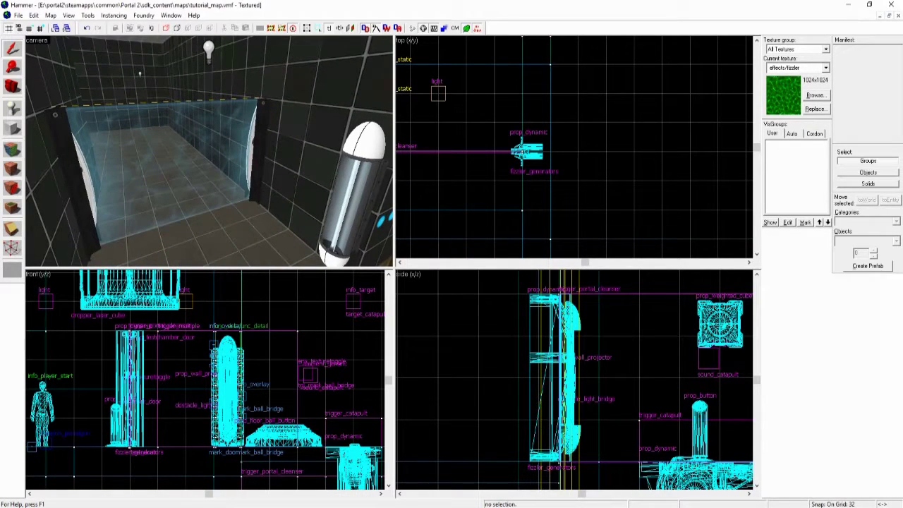
pyautogui.doubleClick(182, 166)
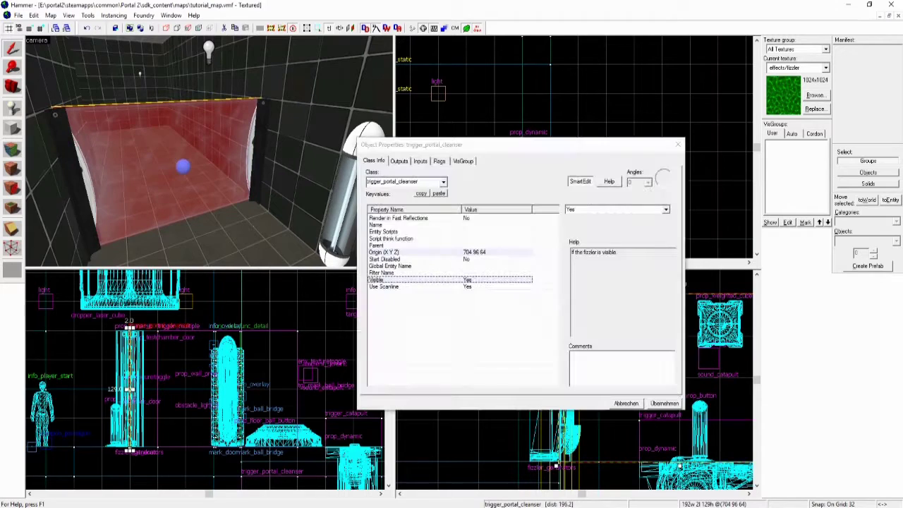
pyautogui.click(439, 161)
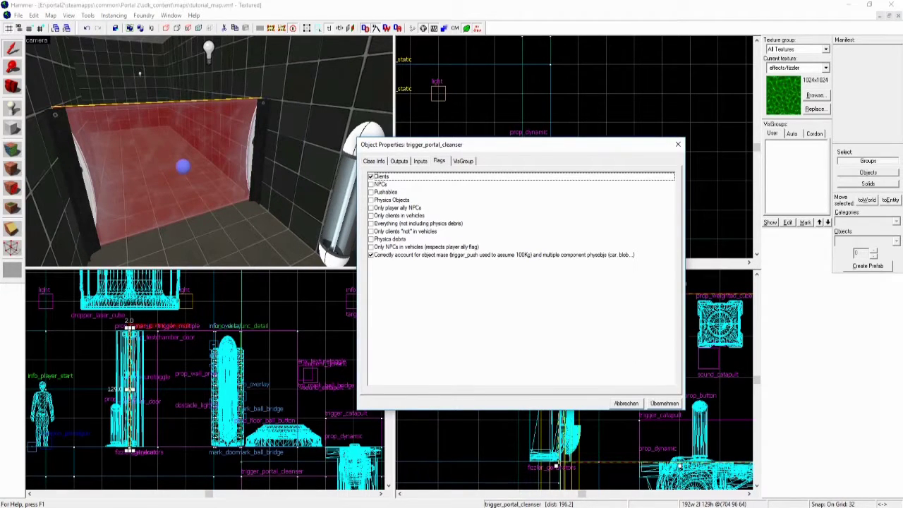
pyautogui.click(370, 199)
pyautogui.click(663, 403)
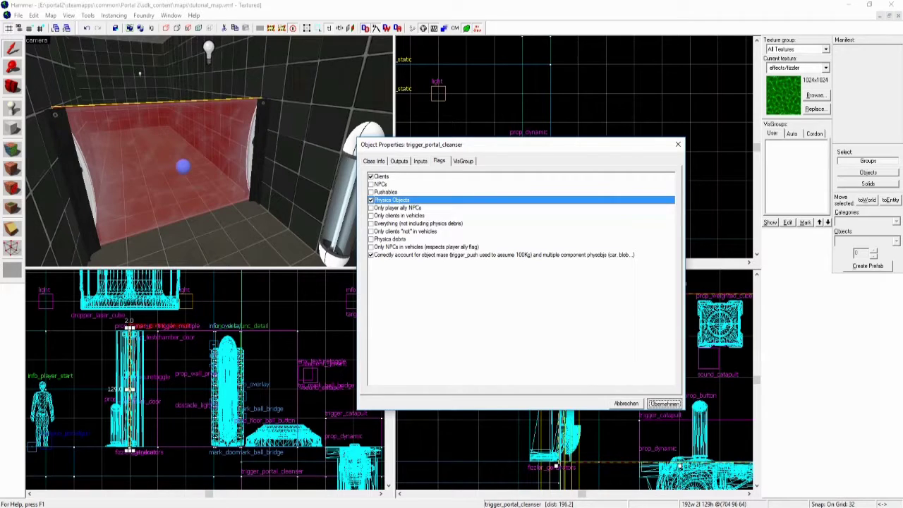
pyautogui.press('Escape')
pyautogui.press('z')
pyautogui.press('w')
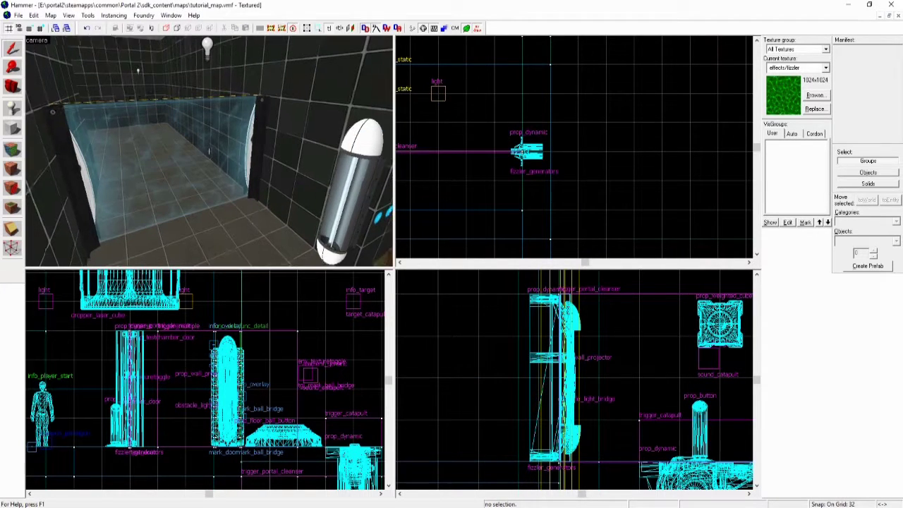
# Look over the fizzler field and its surroundings, and check the properties of one generator prop
pyautogui.press('w')
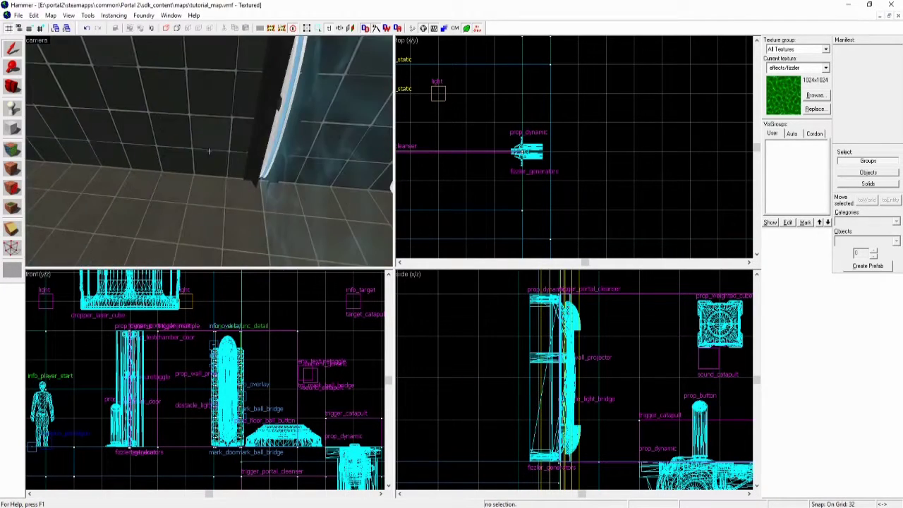
pyautogui.press('s')
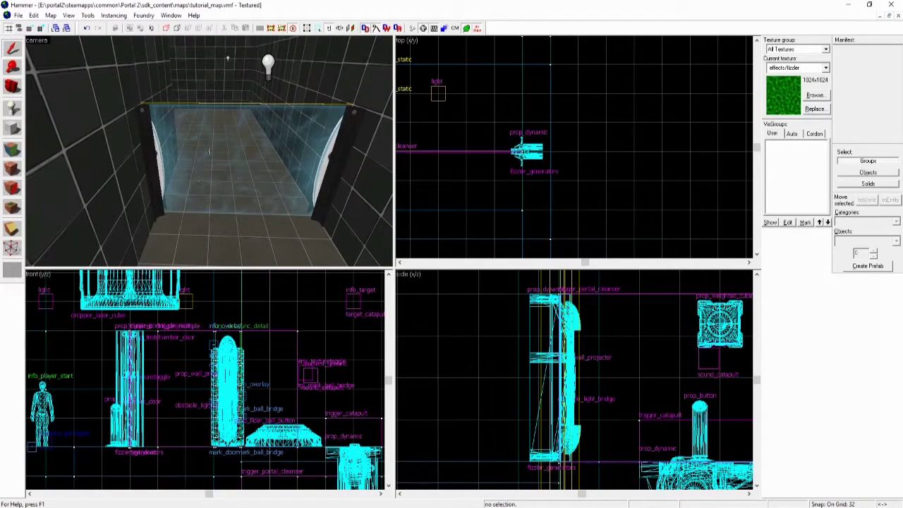
pyautogui.press('a')
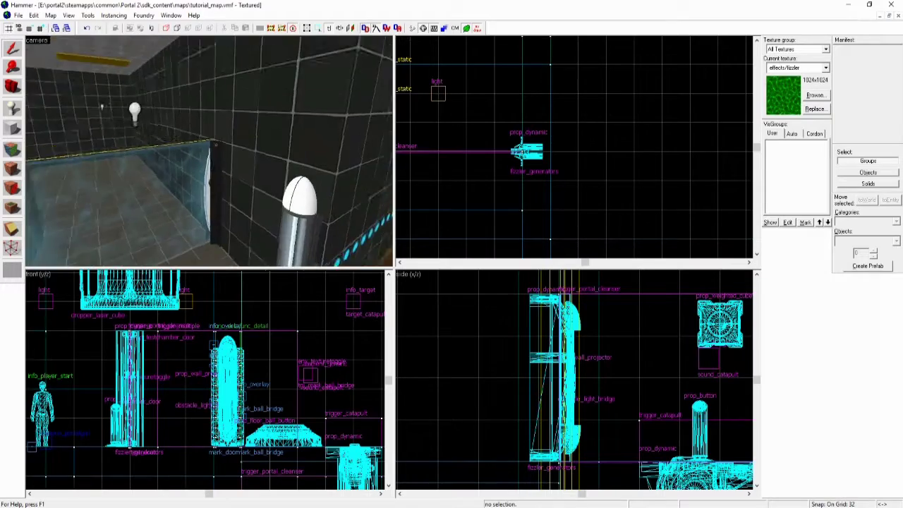
pyautogui.press('s')
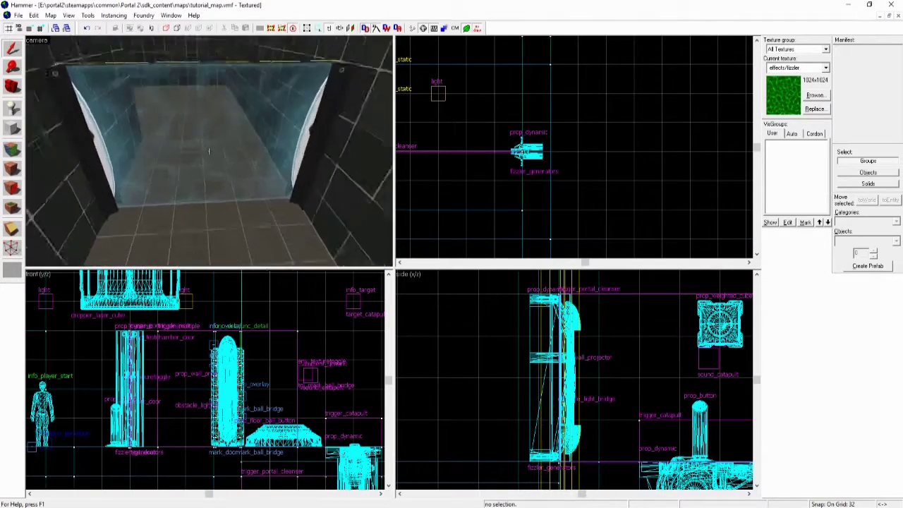
pyautogui.press('s')
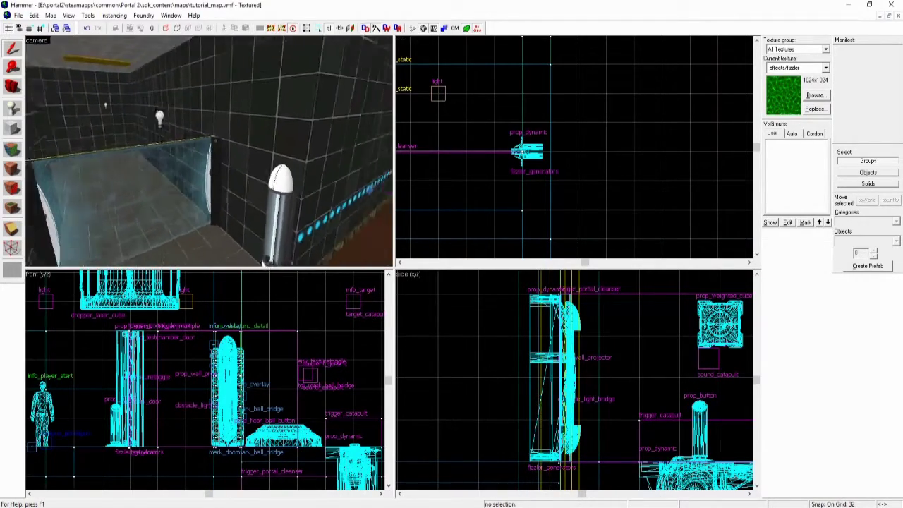
pyautogui.press('d')
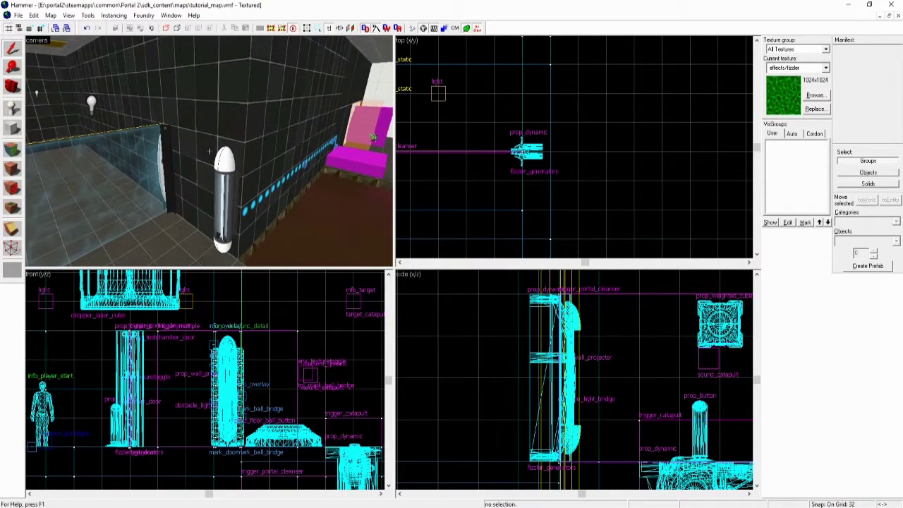
pyautogui.press('d')
pyautogui.doubleClick(225, 152)
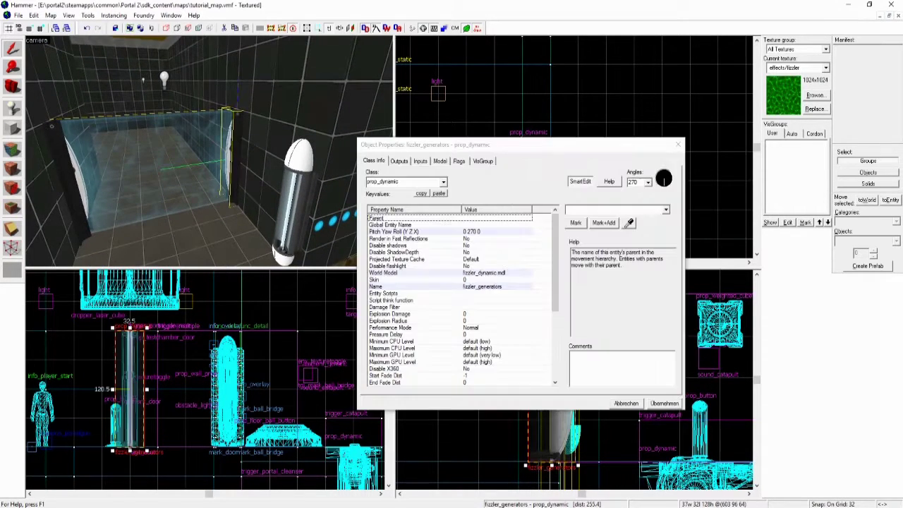
# Name the trigger_portal_cleanser brush fizzler_field, then close its properties and deselect it
pyautogui.click(162, 169)
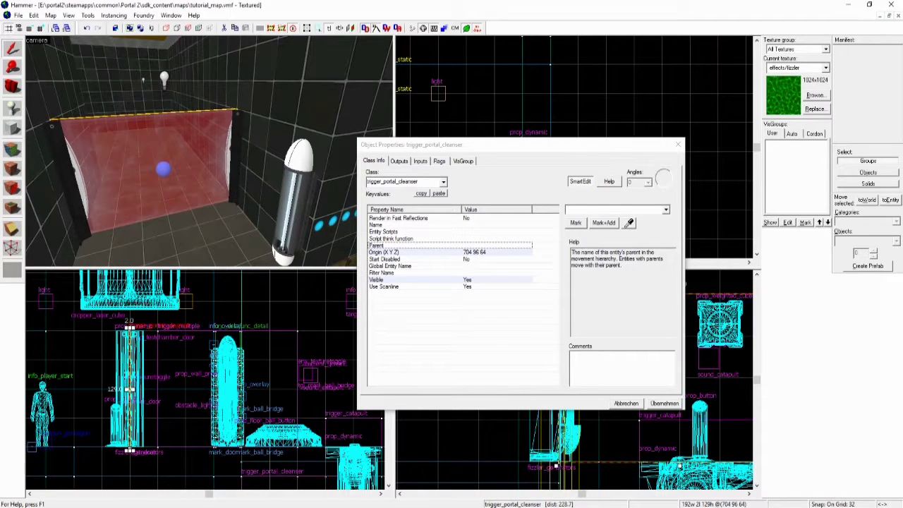
pyautogui.click(375, 225)
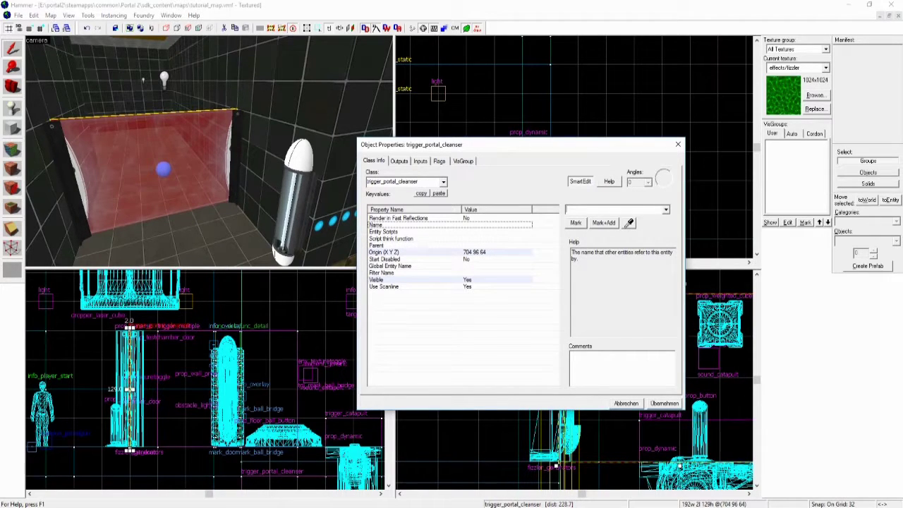
pyautogui.write('fizzler')
pyautogui.press('BackSpace')
pyautogui.press('BackSpace')
pyautogui.write('ler_field')
pyautogui.press('Return')
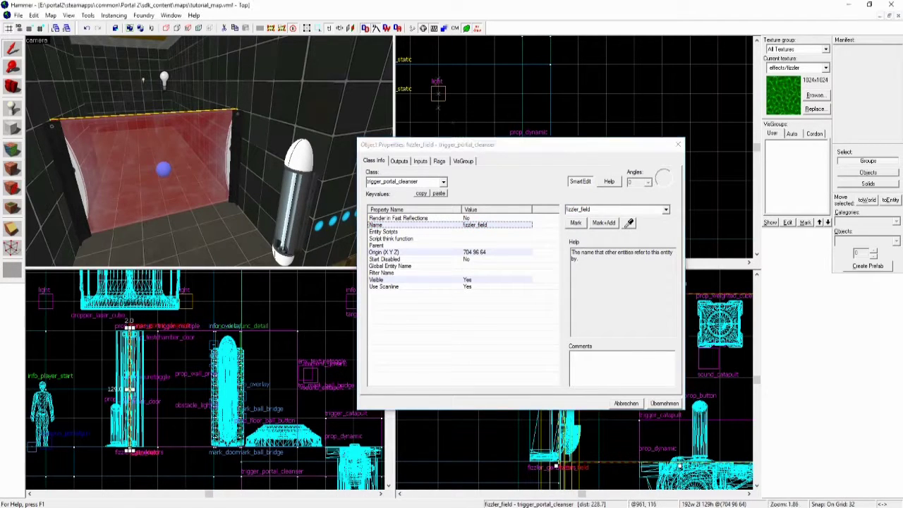
pyautogui.press('Escape')
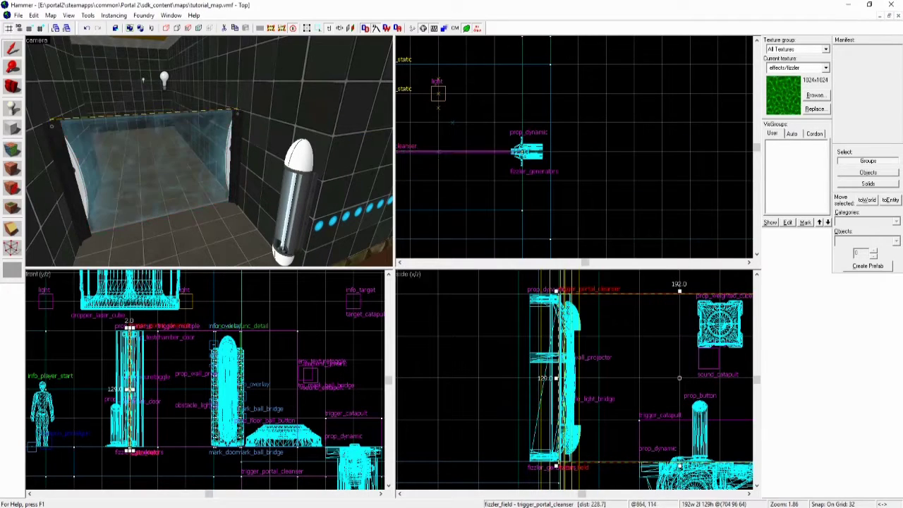
pyautogui.press('Escape')
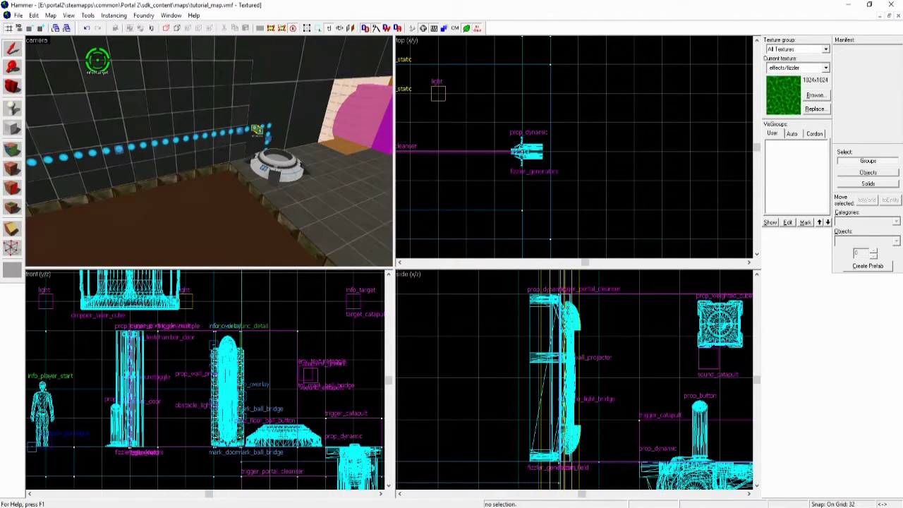
# Add an output to the floor ball button: OnPressed, target fizzler_generators, input SetAnimation with parameter close
pyautogui.click(275, 164)
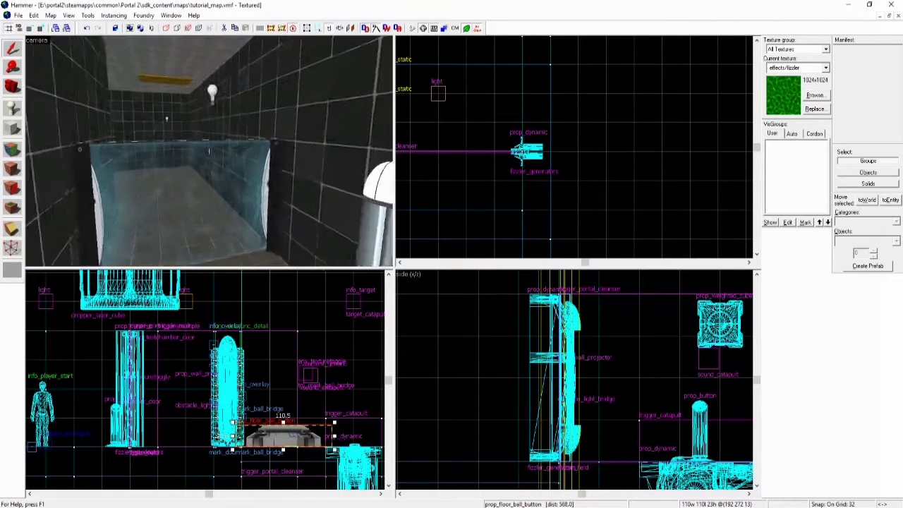
pyautogui.hotkey('alt', 'Return')
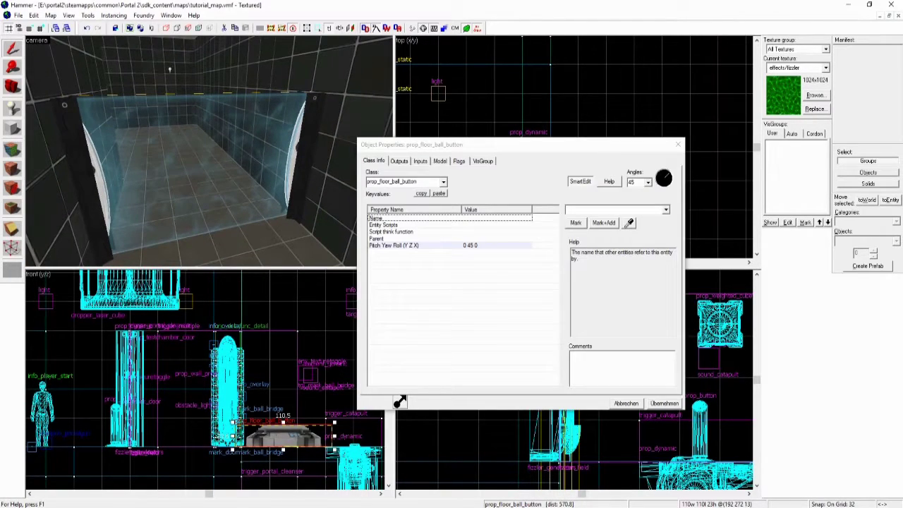
pyautogui.hotkey('ctrl', 'Tab')
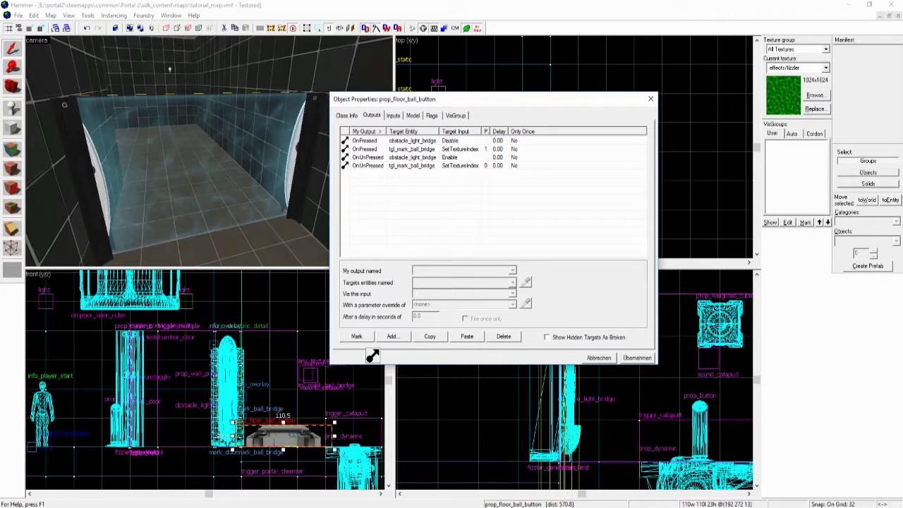
pyautogui.click(393, 336)
pyautogui.write('OnPressed')
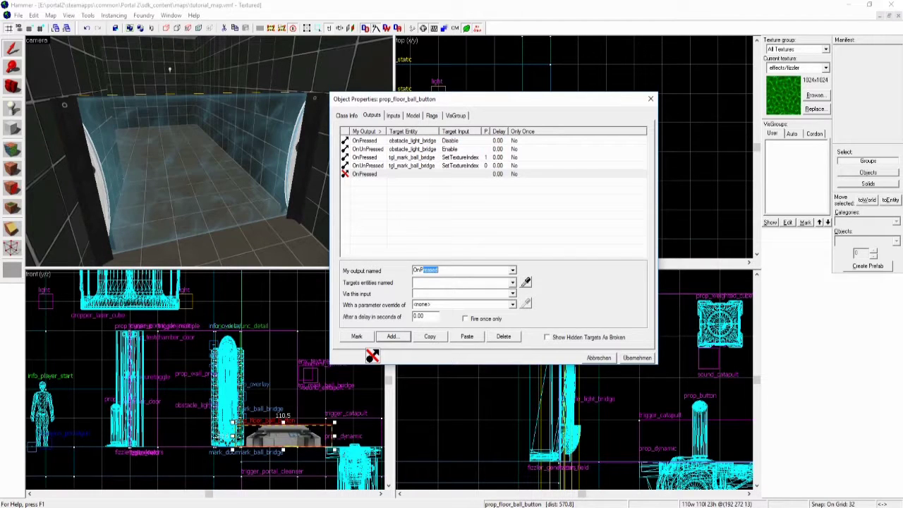
pyautogui.press('Tab')
pyautogui.write('fizzler_generators')
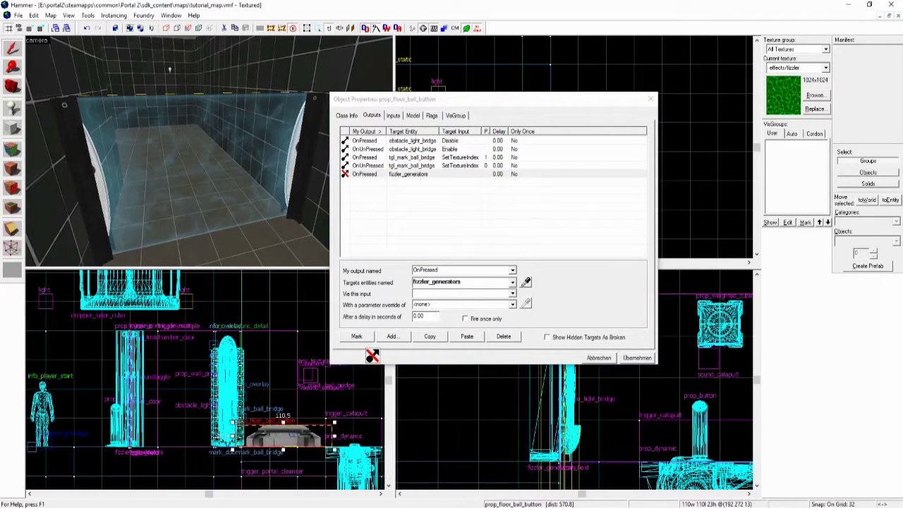
pyautogui.press('Tab')
pyautogui.write('Se')
pyautogui.press('Tab')
pyautogui.write('close')
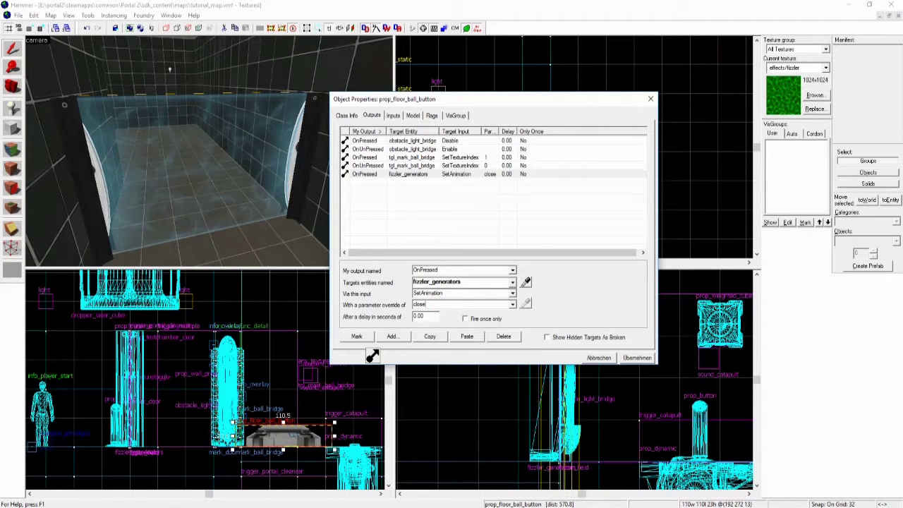
# Add a second OnPressed output to the ball button that sends Disable to fizzler_field
pyautogui.hotkey('alt', 'a')
pyautogui.write('On')
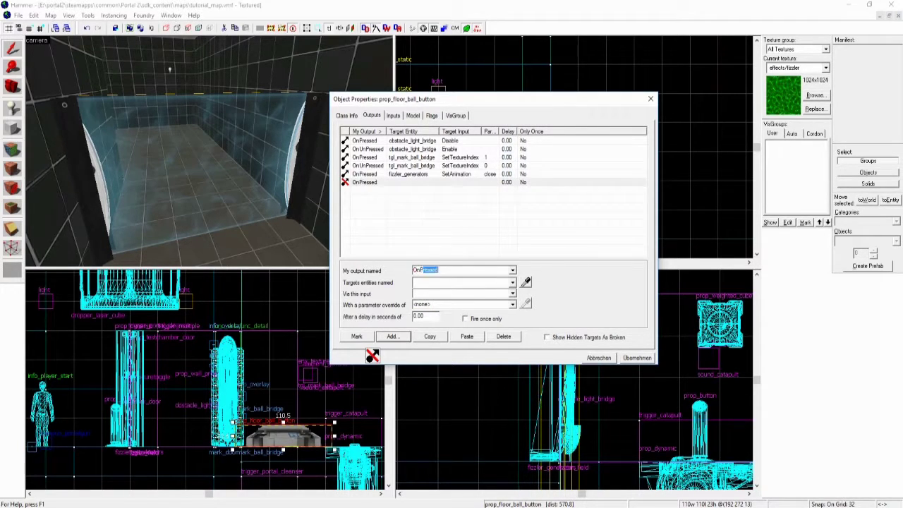
pyautogui.press('Tab')
pyautogui.write('fizzler_field')
pyautogui.press('Tab')
pyautogui.write('D')
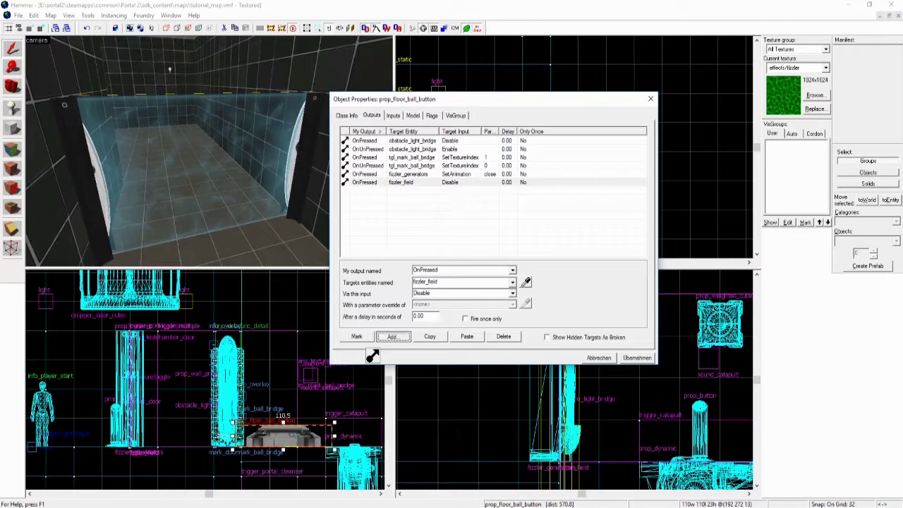
# Add an OnUnPressed output to the ball button that sends Enable to fizzler_field
pyautogui.hotkey('alt', 'a')
pyautogui.write('onUn')
pyautogui.press('Tab')
pyautogui.write('fizzler_field')
pyautogui.press('Tab')
pyautogui.write('En')
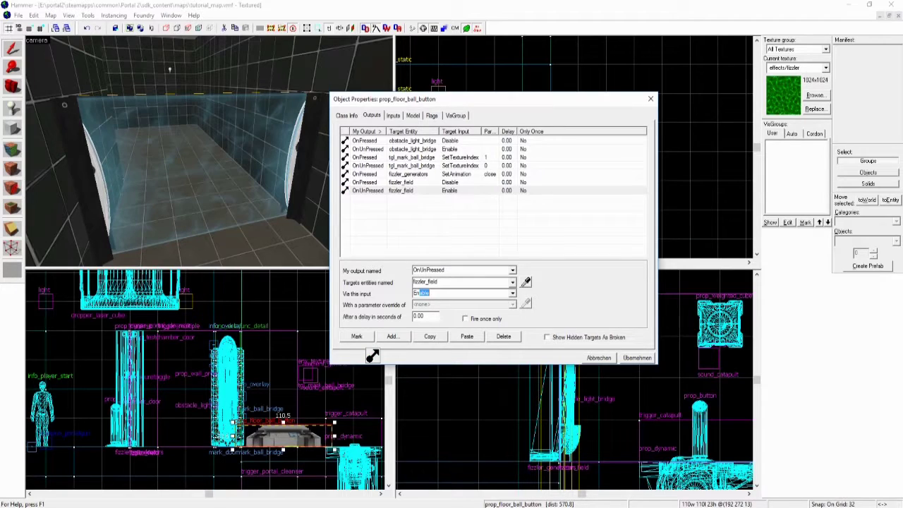
# Add an OnUnPressed output to the ball button: target fizzler_generators, input SetAnimation with parameter open, then close its properties and deselect it
pyautogui.click(392, 336)
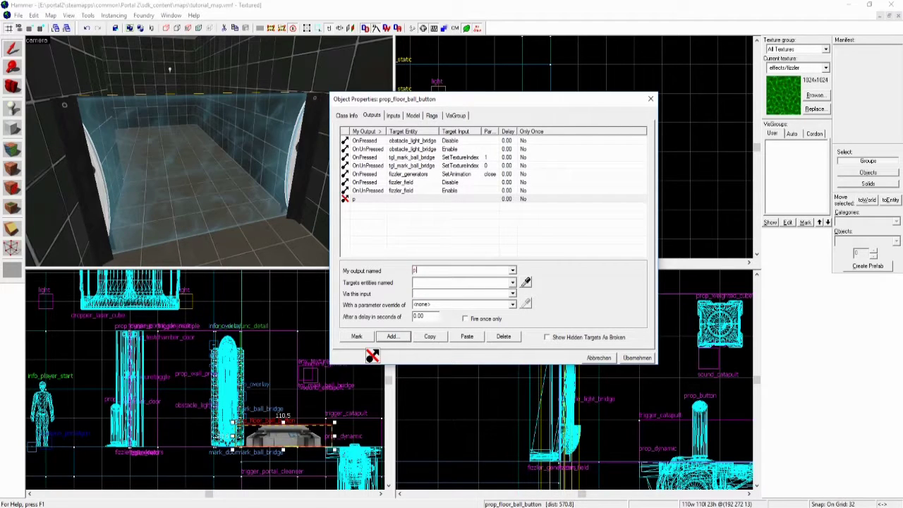
pyautogui.write('OnUnPressed')
pyautogui.press('Tab')
pyautogui.click(525, 282)
pyautogui.click(300, 165)
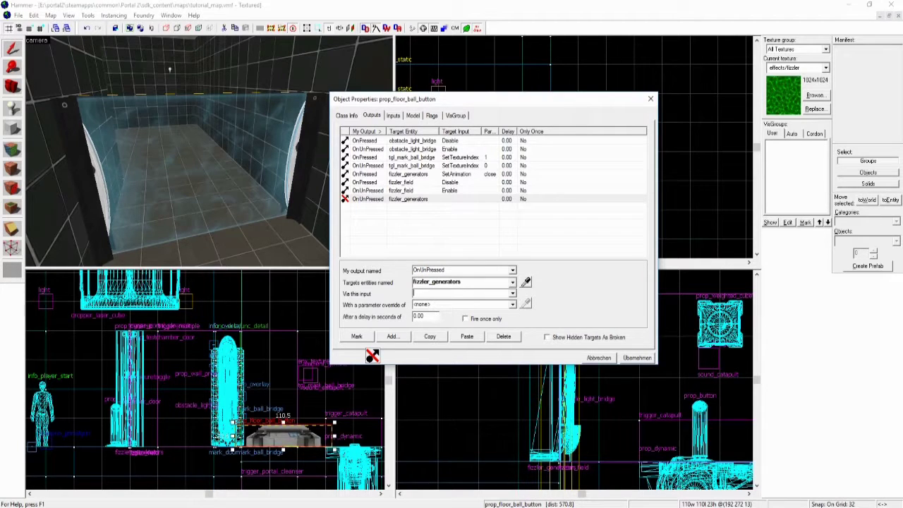
pyautogui.write('SetAnimation')
pyautogui.press('Tab')
pyautogui.write('o')
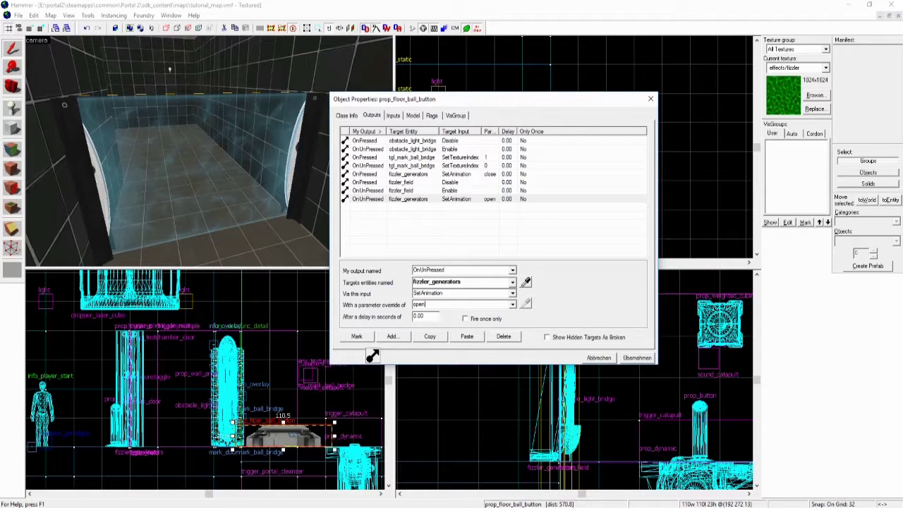
pyautogui.press('Return')
pyautogui.press('Escape')
pyautogui.press('Escape')
# Duplicate the fizzler field together with its two generators, placing the copy directly above the originals
pyautogui.press('s')
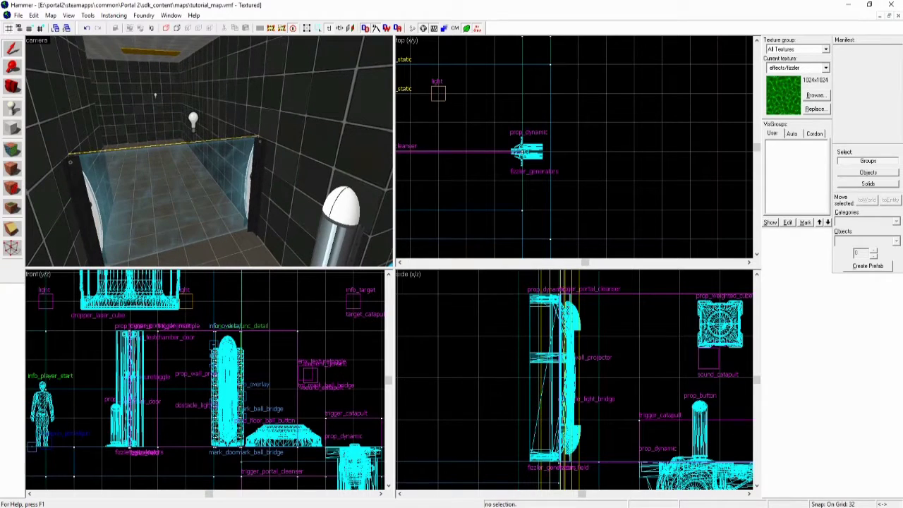
pyautogui.click(169, 183)
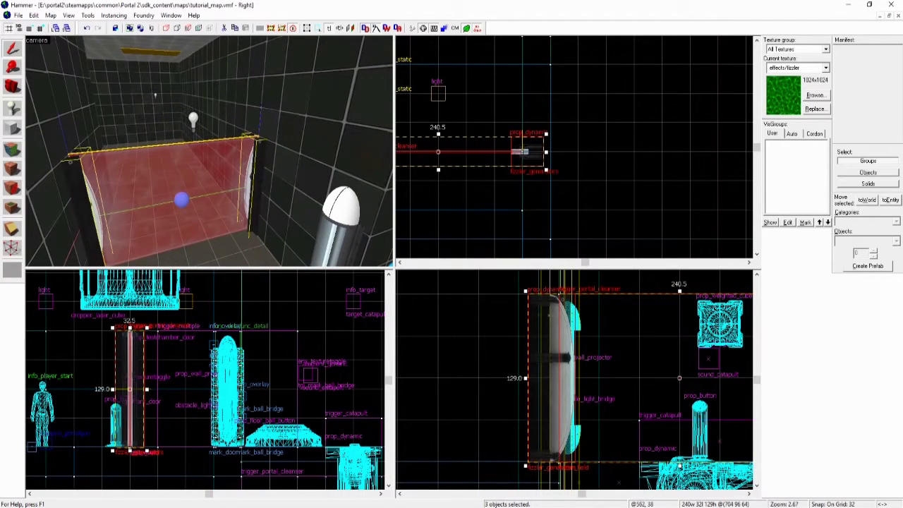
pyautogui.scroll(-2, 440, 407)
pyautogui.scroll(1, 575, 381)
pyautogui.press('Up')
pyautogui.press('Up')
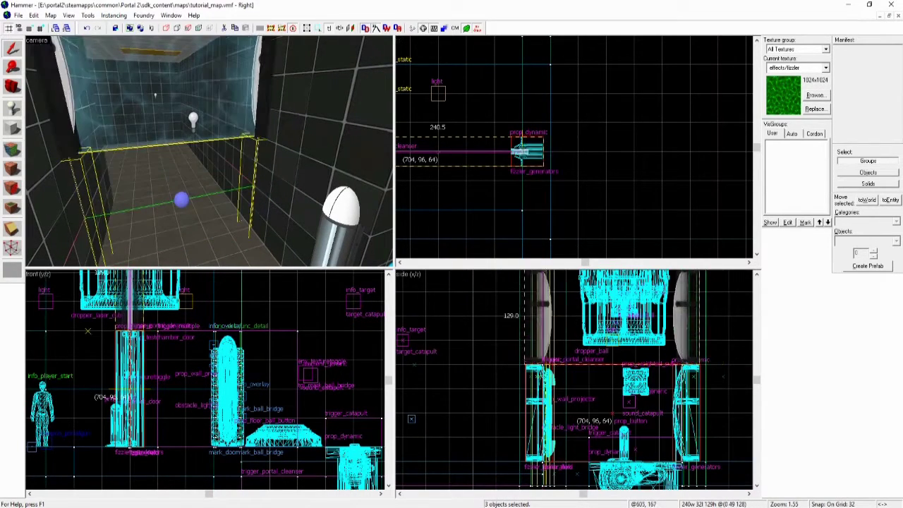
pyautogui.press('Escape')
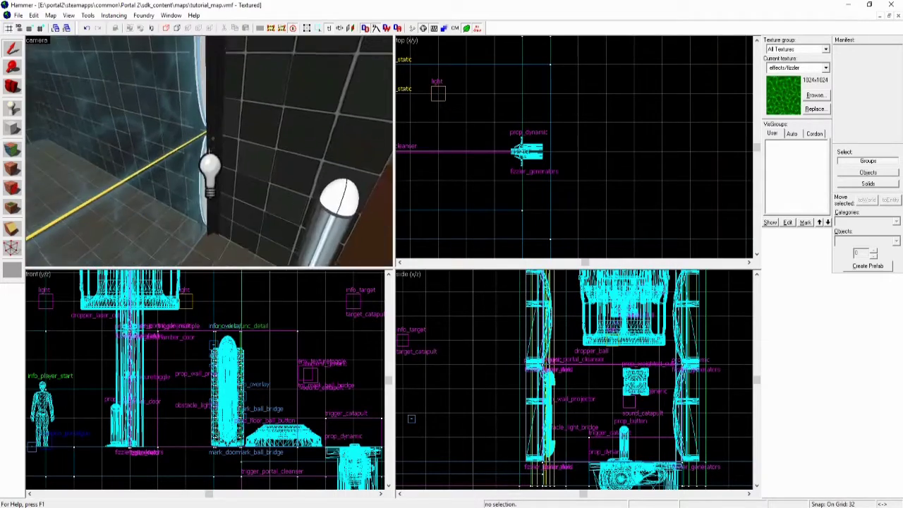
# Examine the stacked fizzler field and its generators from both sides in the 3D view
pyautogui.press('Right')
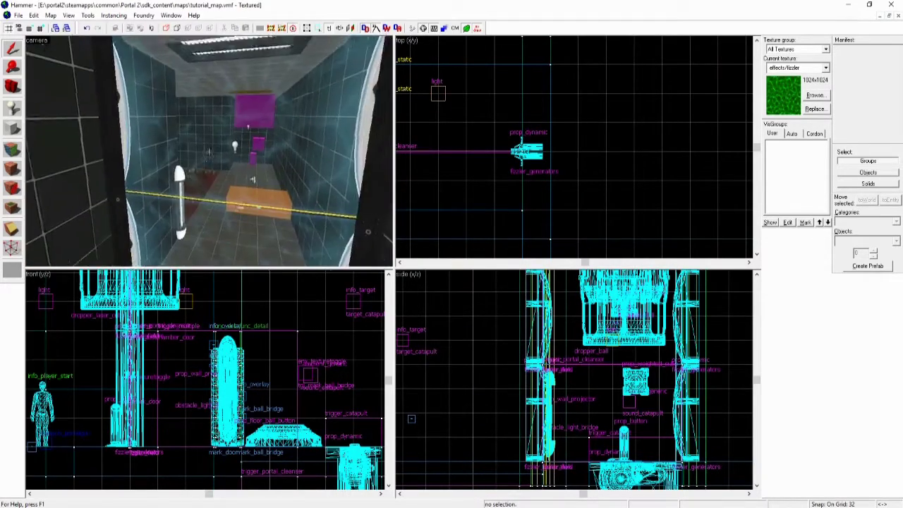
pyautogui.press('Left')
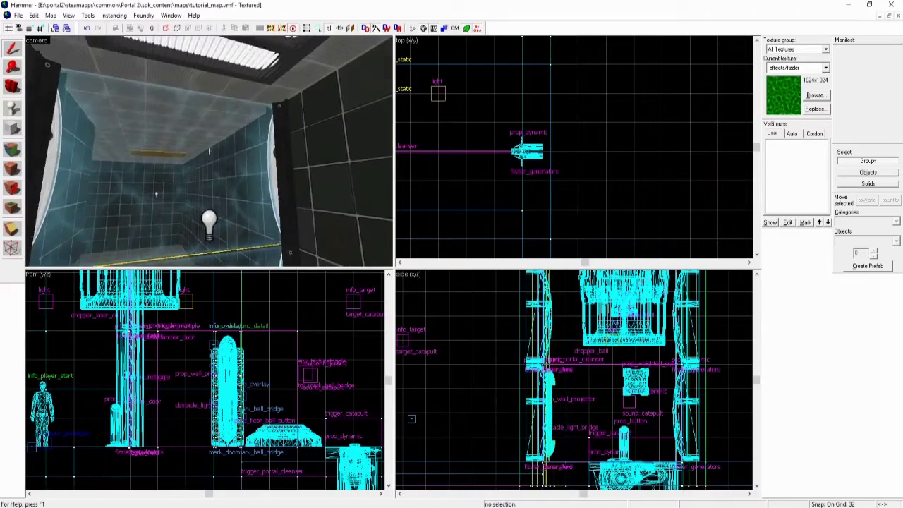
pyautogui.press('Right')
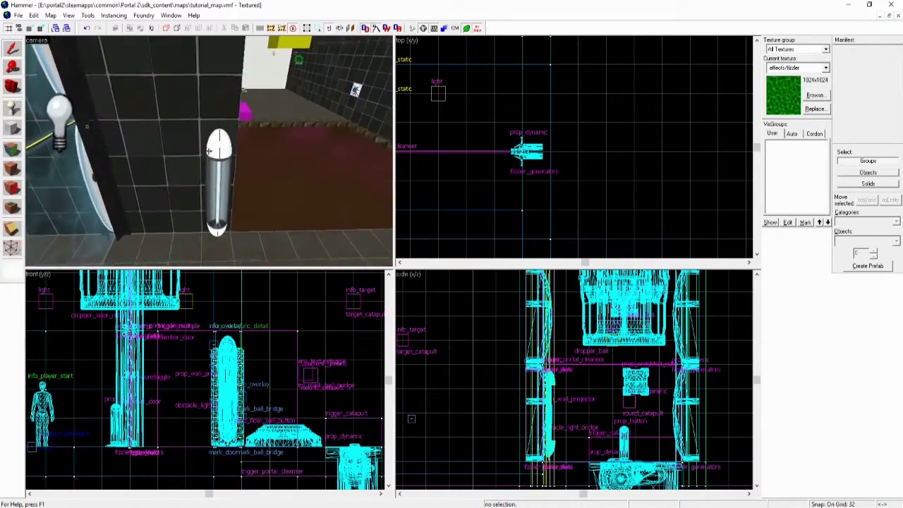
pyautogui.press('Left')
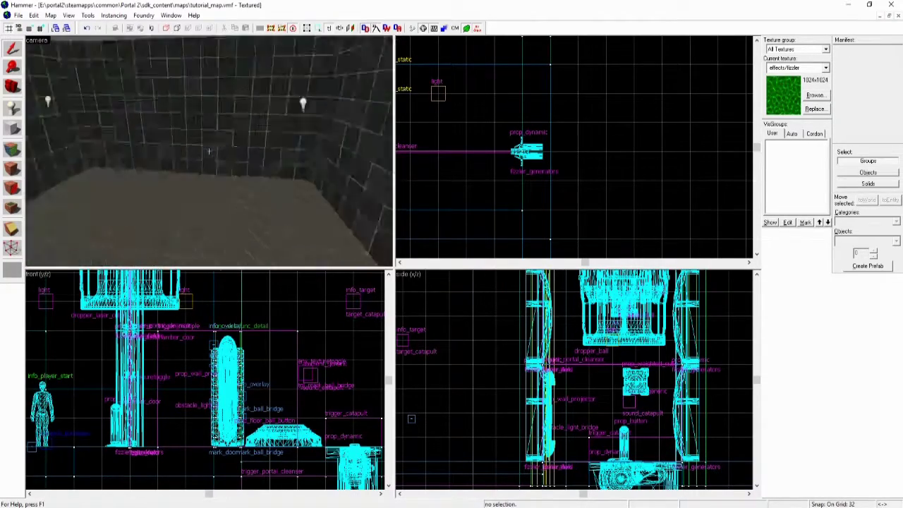
pyautogui.press('pageup')
pyautogui.press('pagedown')
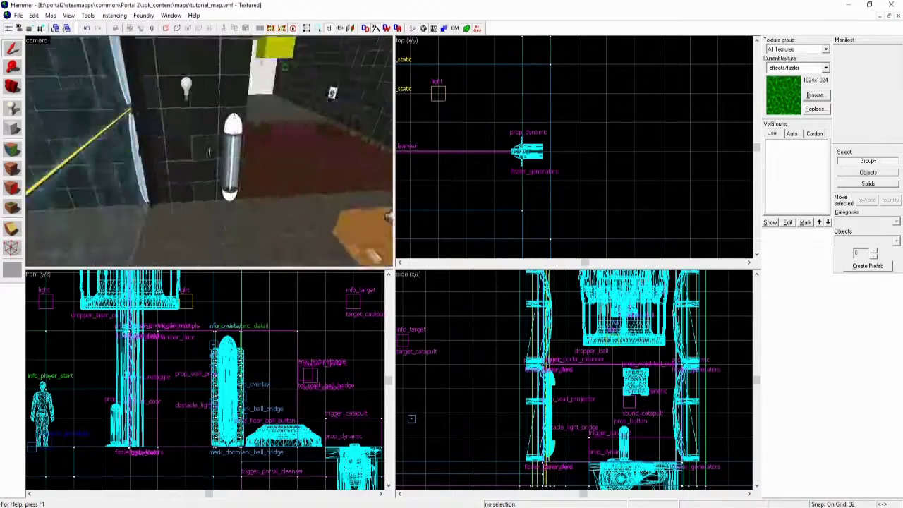
pyautogui.press('Right')
pyautogui.press('Left')
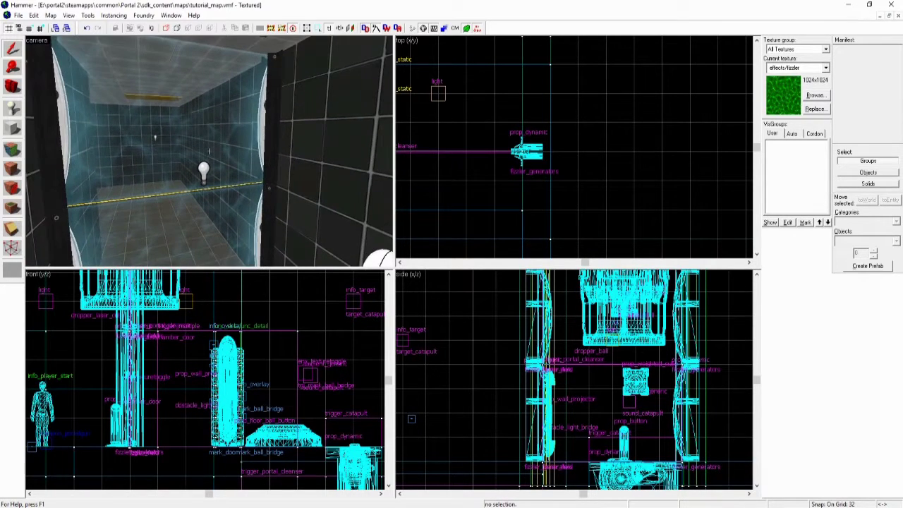
pyautogui.press('Up')
pyautogui.press('Left')
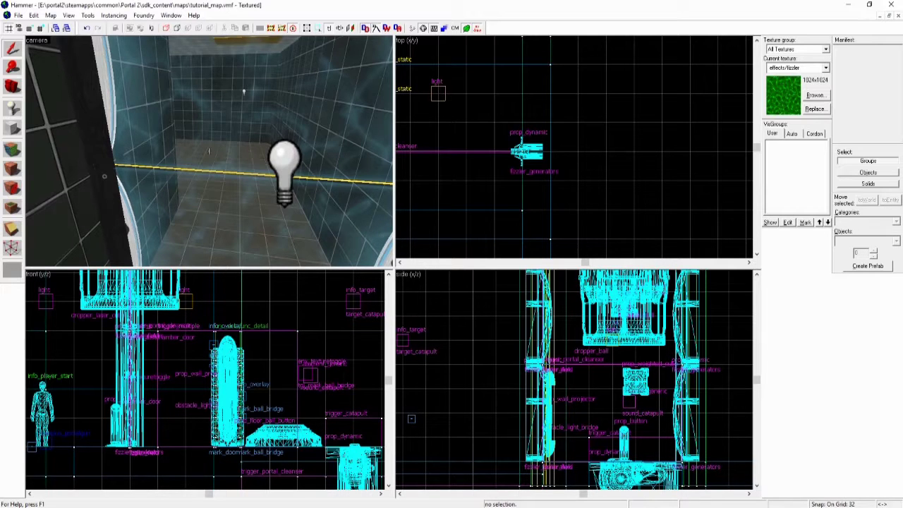
pyautogui.press('w')
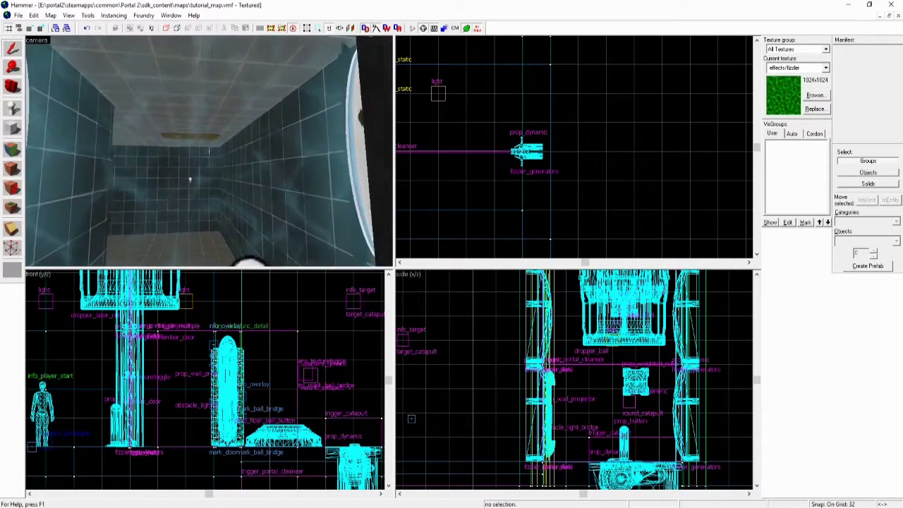
pyautogui.press('w')
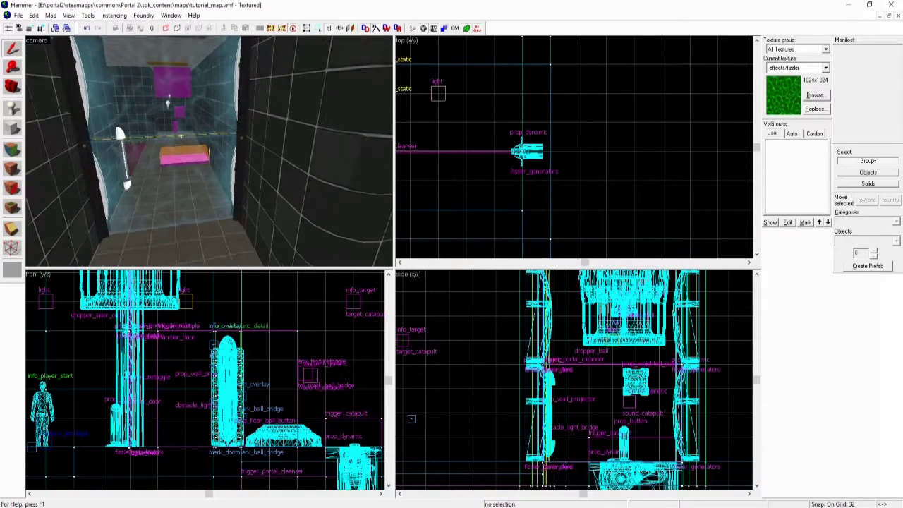
pyautogui.press('w')
pyautogui.press('s')
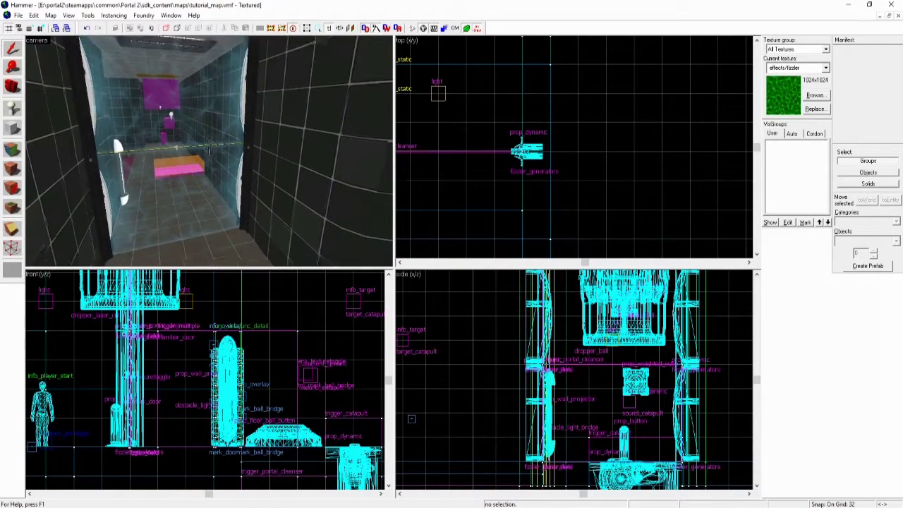
# Copy one lower fizzler generator along its wall, placing the duplicate 64 units in front of the existing fizzler
pyautogui.click(528, 151)
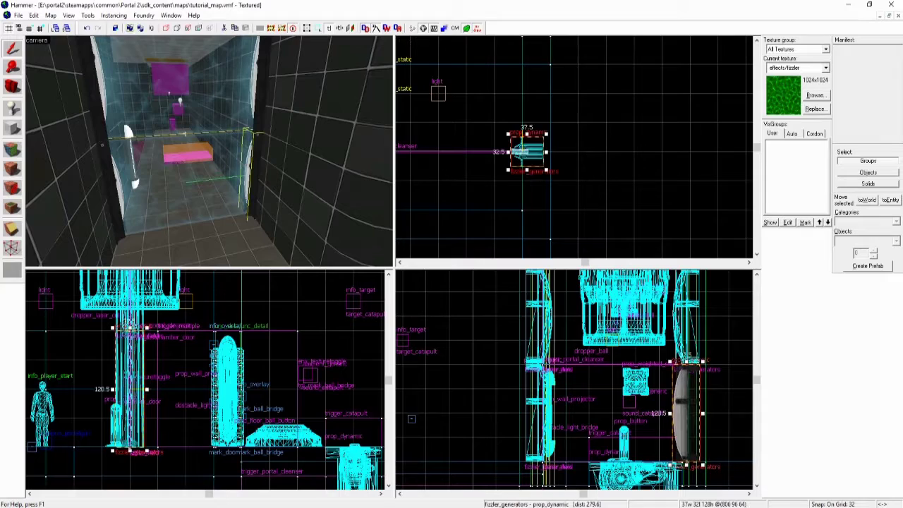
pyautogui.scroll(-3, 615, 232)
pyautogui.scroll(2, 614, 232)
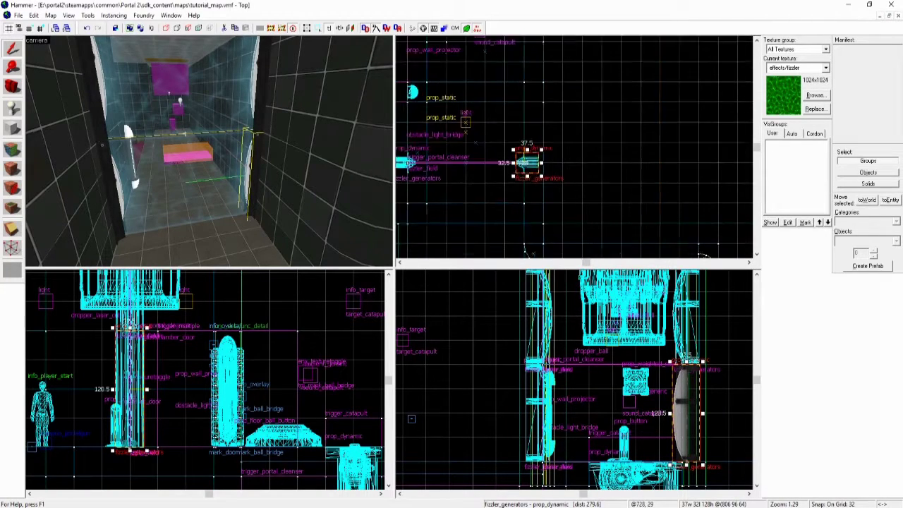
pyautogui.keyDown('shift'); pyautogui.moveTo(130, 388); pyautogui.dragTo(75, 388); pyautogui.keyUp('shift')
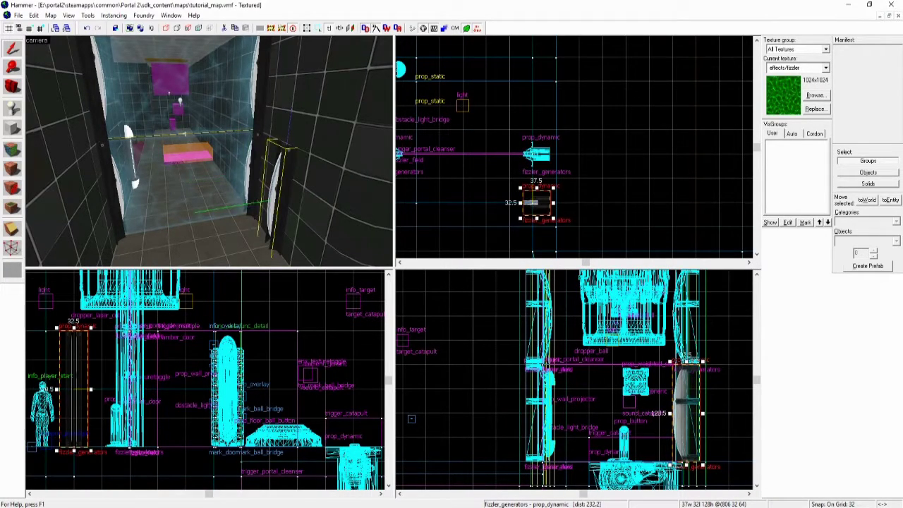
pyautogui.hotkey('ctrl', 'shift', 'e')
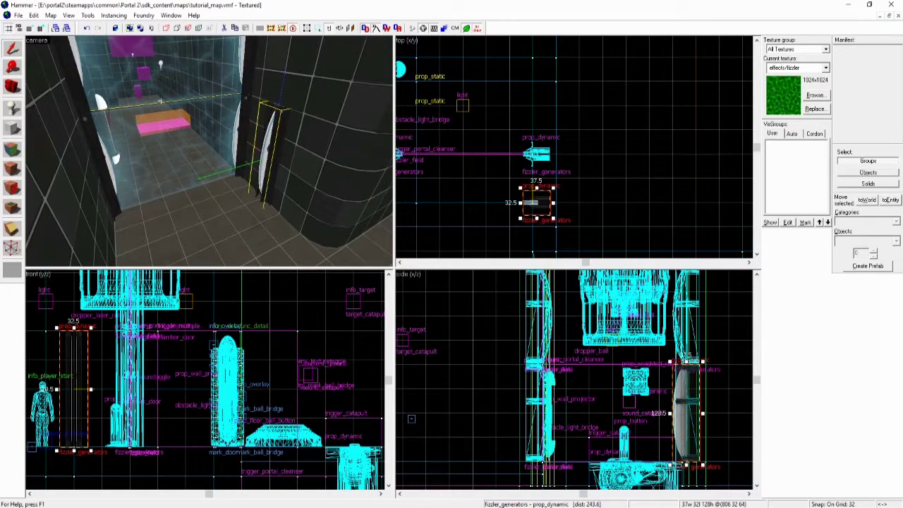
# Rename the copied generator death_fizzler_generators
pyautogui.hotkey('alt', 'Return')
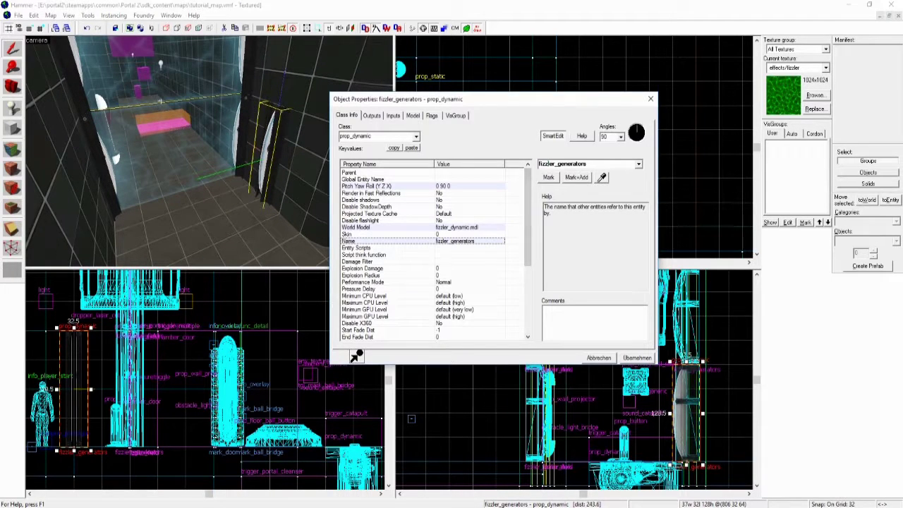
pyautogui.write('death_')
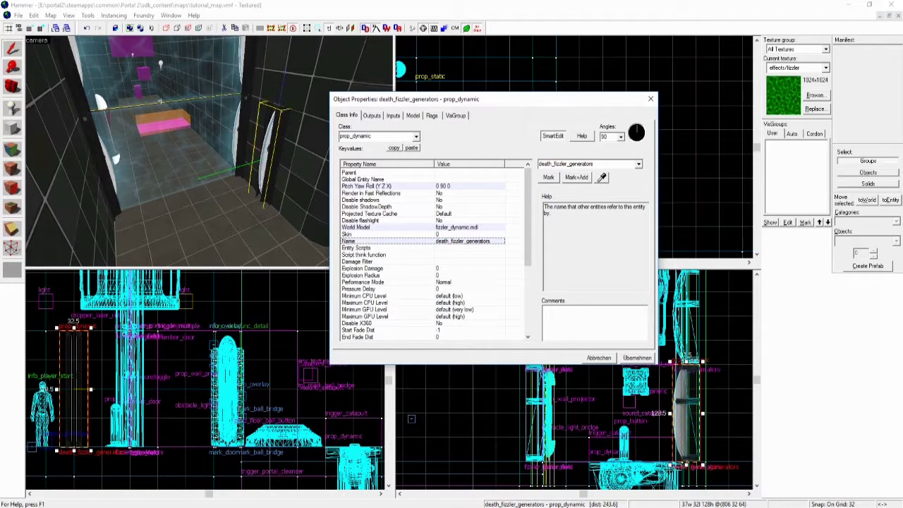
pyautogui.click(637, 357)
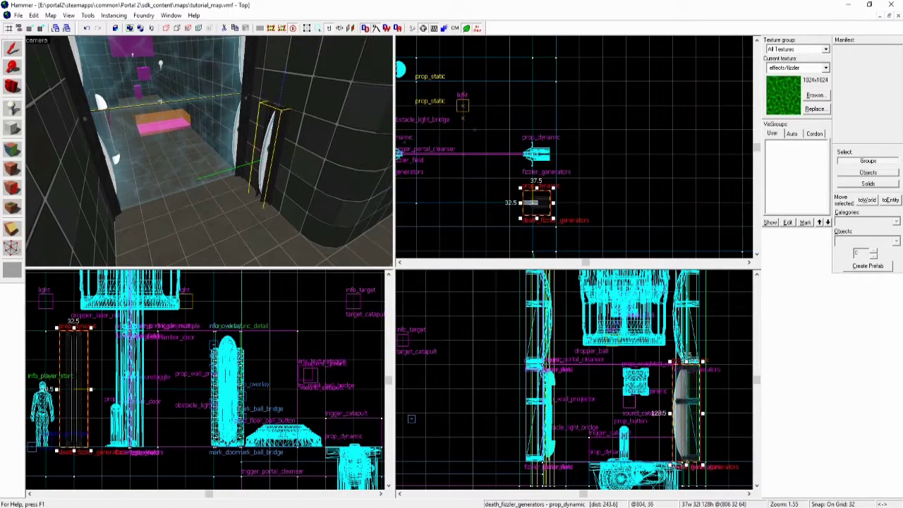
# Copy the death_fizzler_generators prop to the opposite wall and rotate it to 0 270 0 so the pair faces each other
pyautogui.keyDown('shift'); pyautogui.moveTo(537, 202); pyautogui.dragTo(463, 201); pyautogui.keyUp('shift')
pyautogui.hotkey('alt', 'Return')
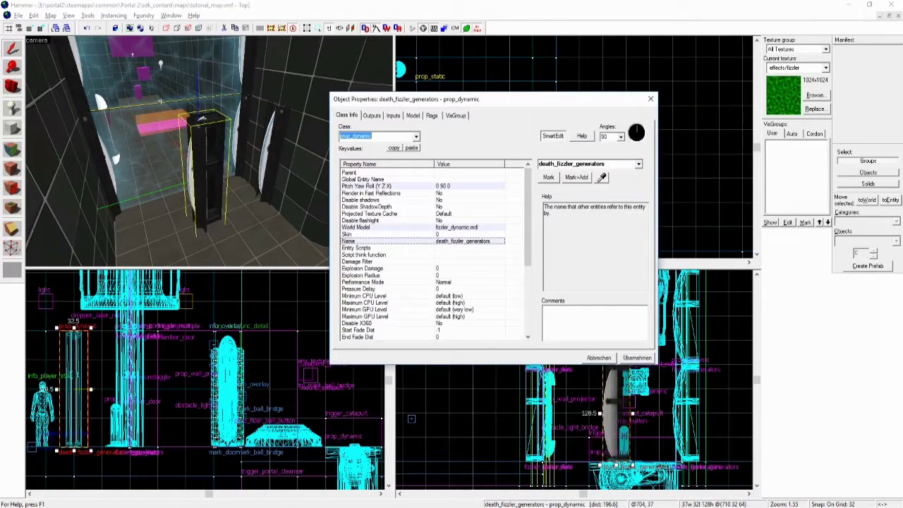
pyautogui.click(388, 185)
pyautogui.write('7')
pyautogui.click(637, 358)
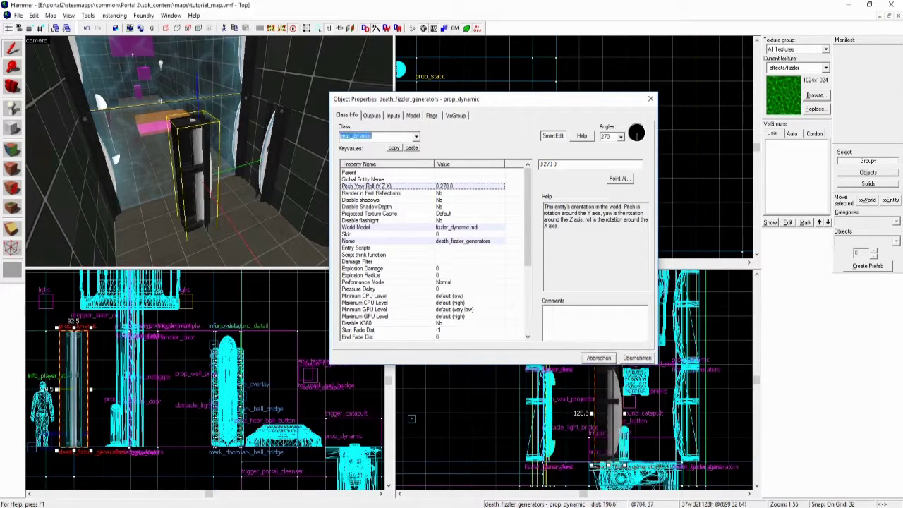
pyautogui.press('Escape')
pyautogui.press('Escape')
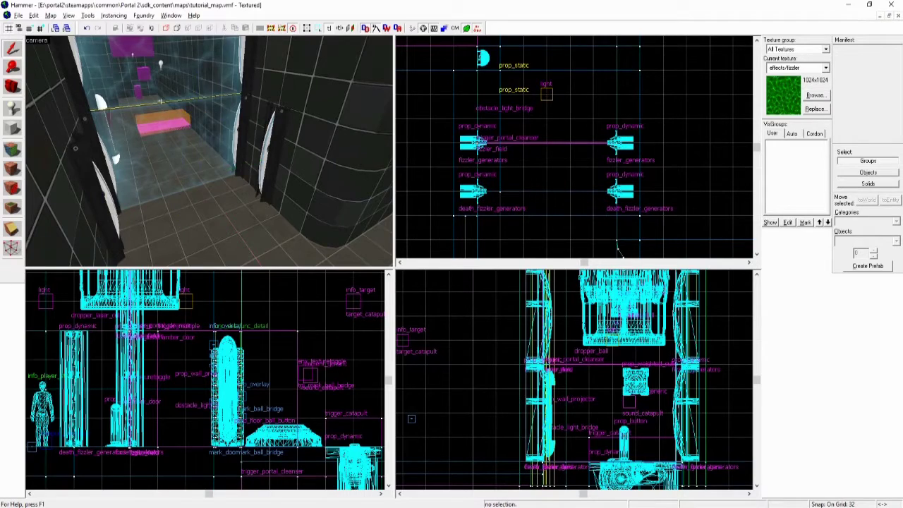
# Copy the lower fizzler_field brush 64 units forward, into the gap between the two death_fizzler_generators
pyautogui.press('a')
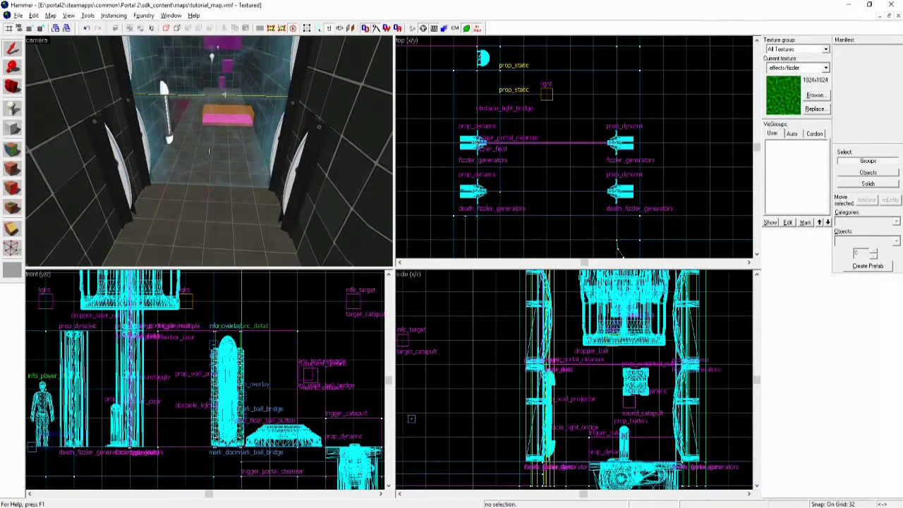
pyautogui.click(211, 144)
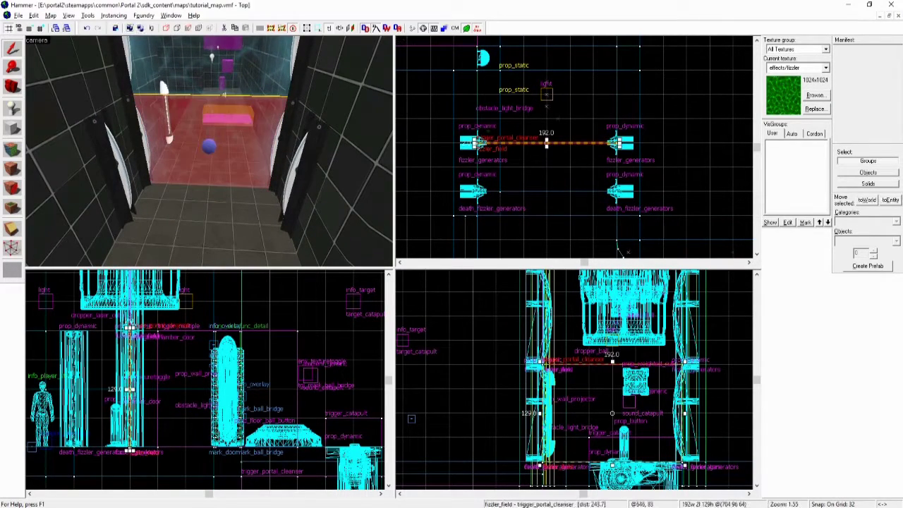
pyautogui.scroll(3, 515, 155)
pyautogui.moveTo(455, 133); pyautogui.dragTo(455, 202)
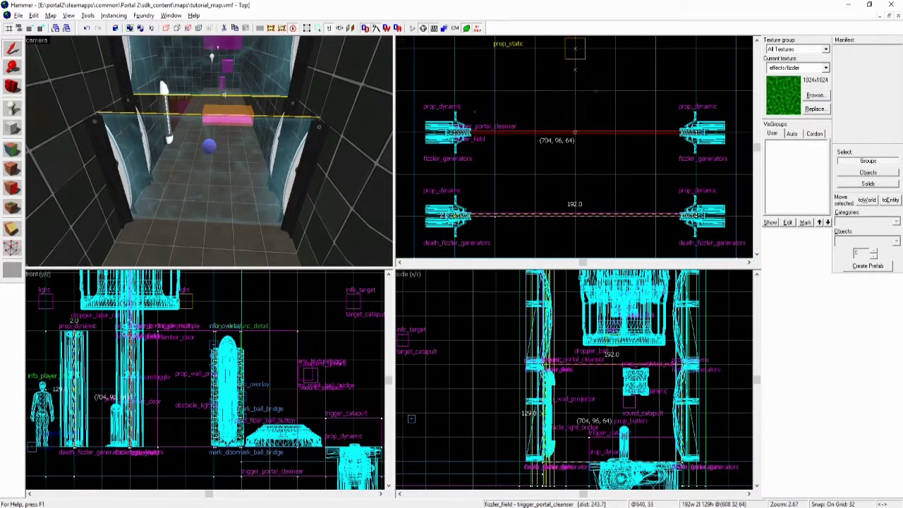
# Centre the copied field on the death_fizzler_generators using a 1-unit grid, then restore the 32-unit grid and deselect the brush
pyautogui.scroll(6, 455, 202)
pyautogui.press('[')
pyautogui.press('[')
pyautogui.press('[')
pyautogui.press('[')
pyautogui.press('[')
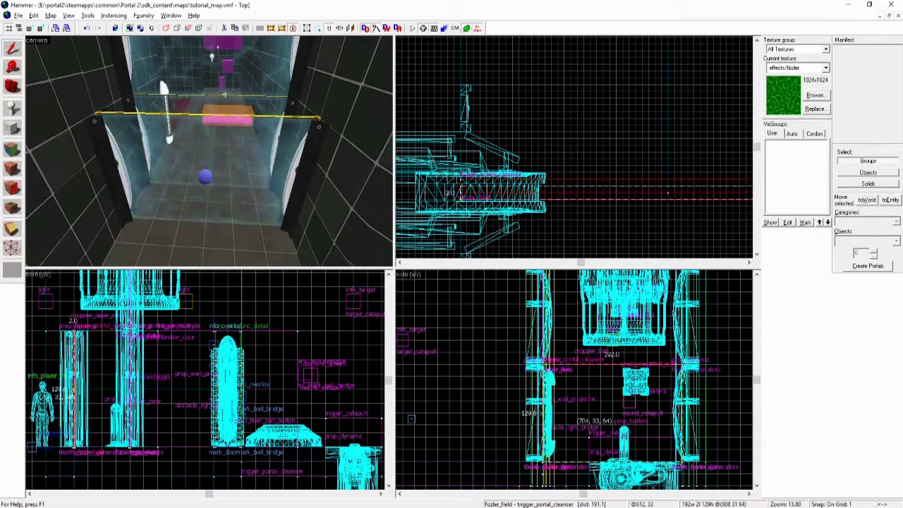
pyautogui.scroll(-5, 577, 205)
pyautogui.scroll(3, 669, 210)
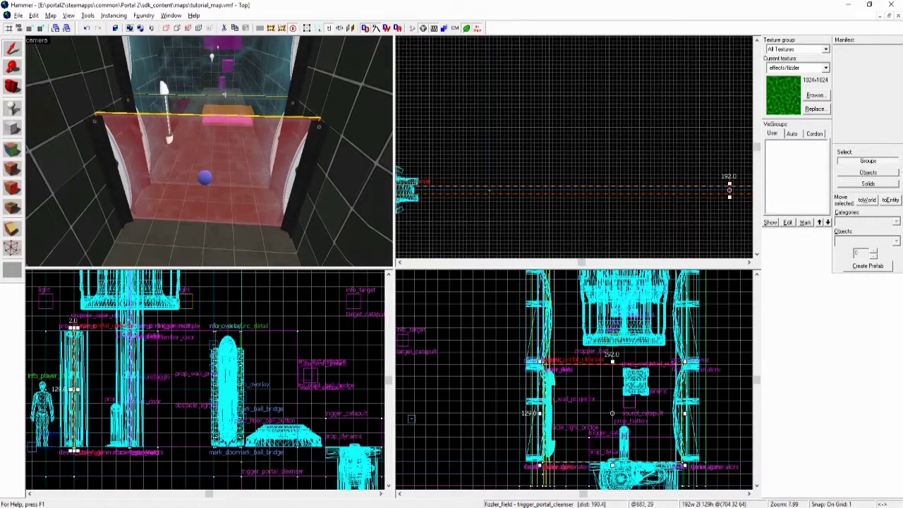
pyautogui.press(']')
pyautogui.press(']')
pyautogui.press(']')
pyautogui.press(']')
pyautogui.press(']')
pyautogui.scroll(-3, 574, 147)
pyautogui.press('Escape')
# Rename the copied field brush between the death_fizzler_generators to death_fizzler_field
pyautogui.scroll(5, 209, 151)
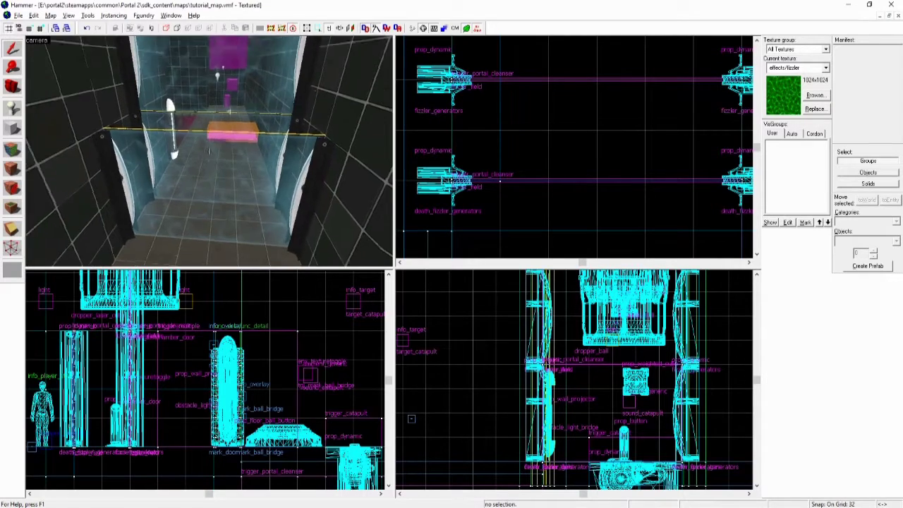
pyautogui.scroll(4, 209, 150)
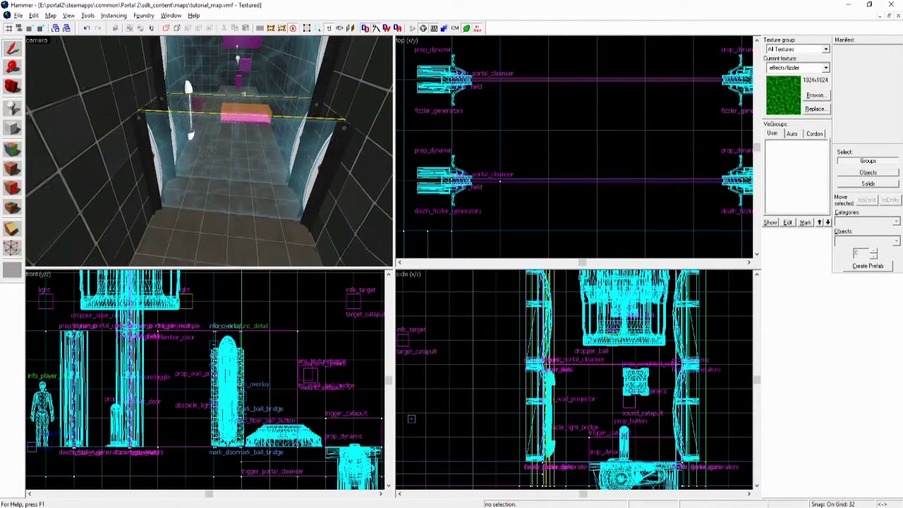
pyautogui.click(210, 152)
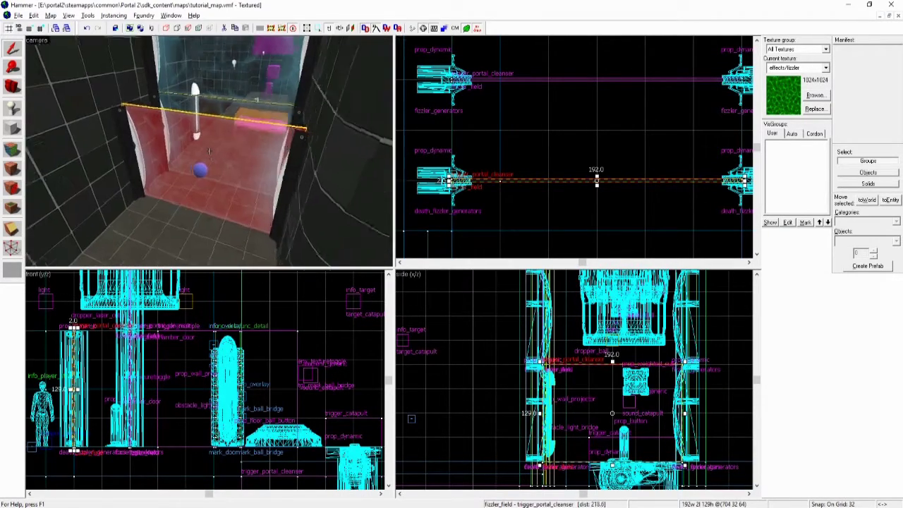
pyautogui.hotkey('alt', 'Return')
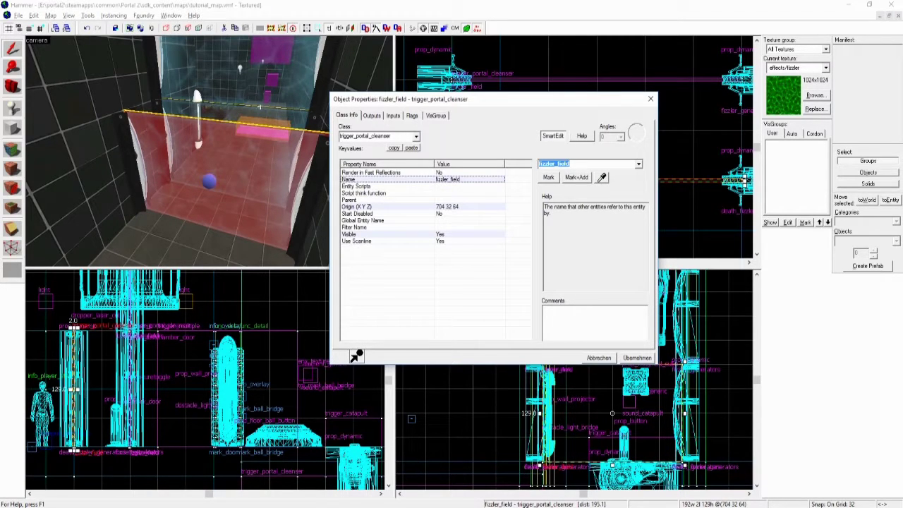
pyautogui.press('Home')
pyautogui.write('death')
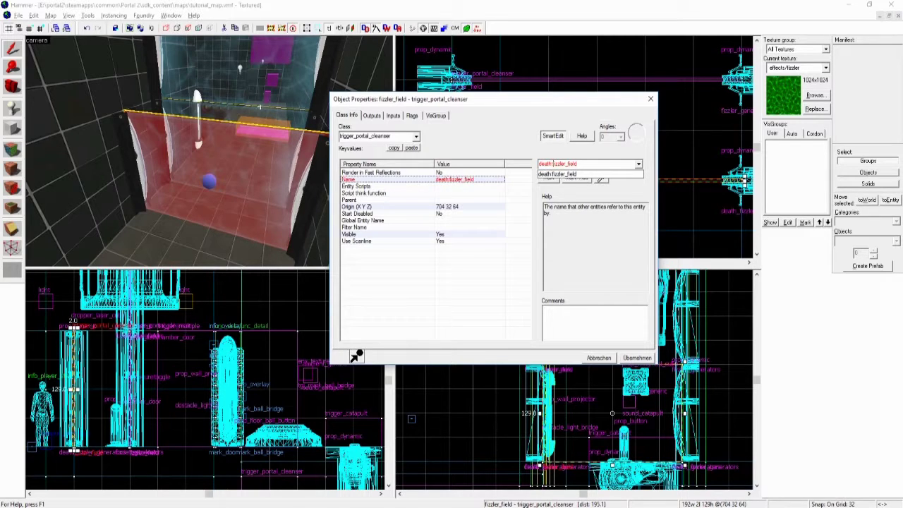
pyautogui.write('_')
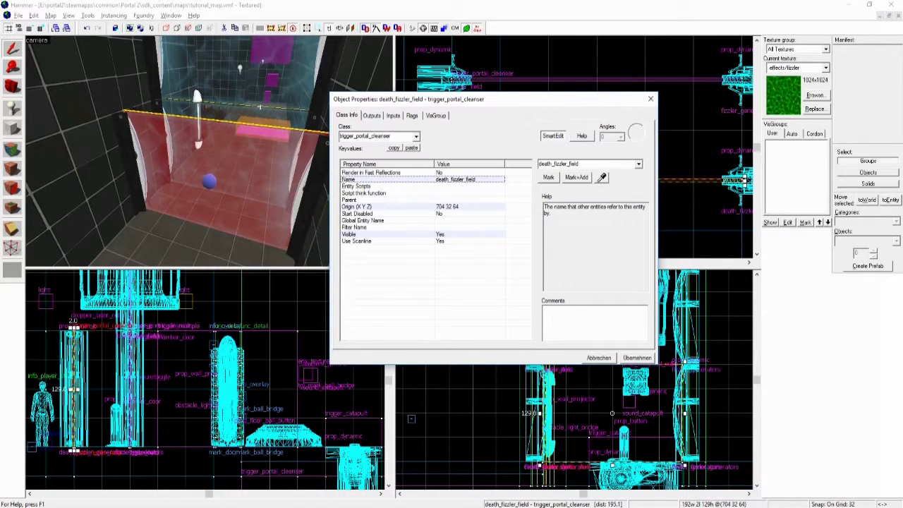
# Change the class of death_fizzler_field from trigger_portal_cleanser to func_brush, apply it and deselect the brush
pyautogui.moveTo(423, 99); pyautogui.dragTo(445, 115)
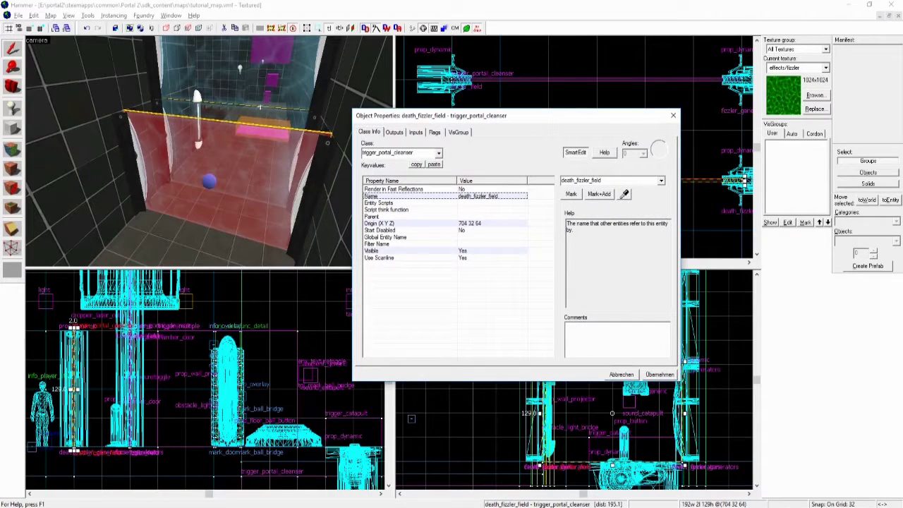
pyautogui.click(401, 153)
pyautogui.write('func_brush')
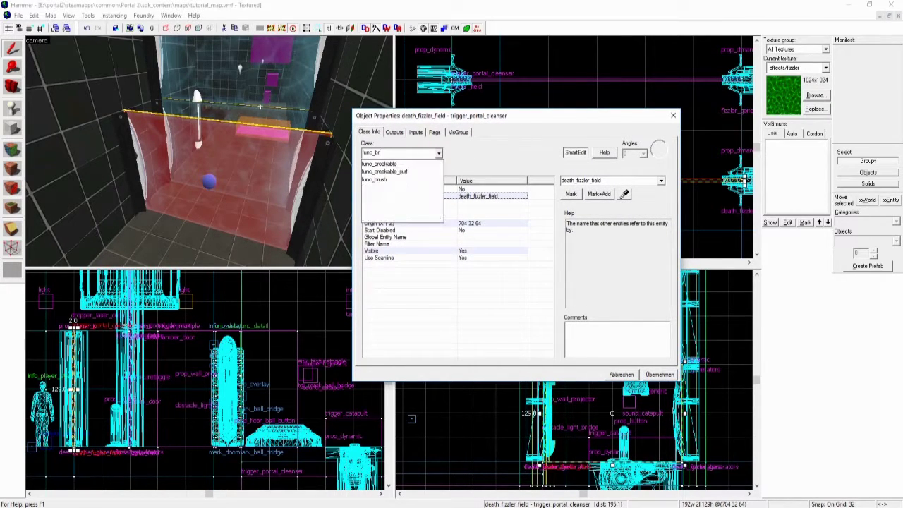
pyautogui.press('Return')
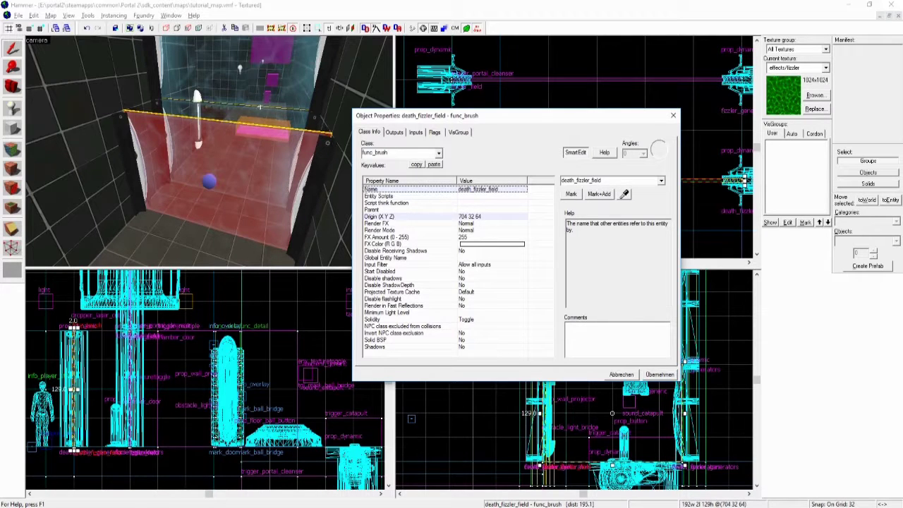
pyautogui.click(659, 374)
pyautogui.press('Escape')
pyautogui.press('w')
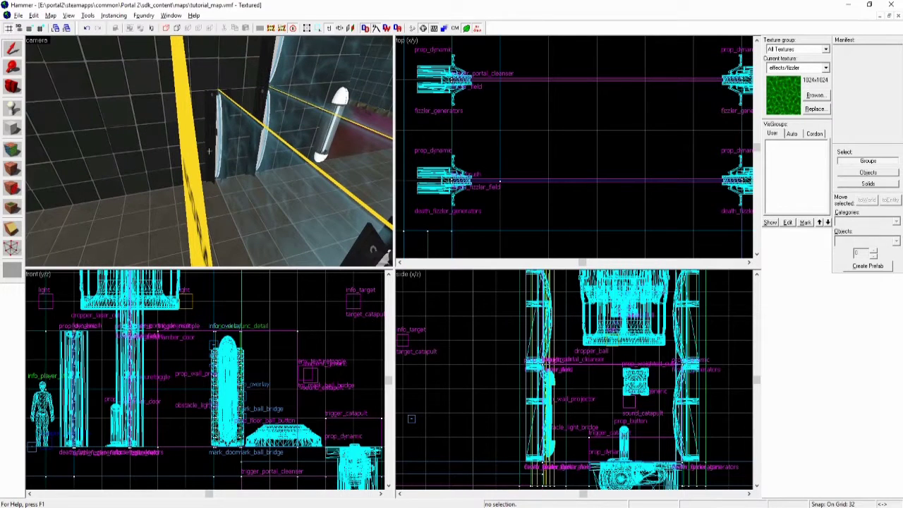
pyautogui.press('Left')
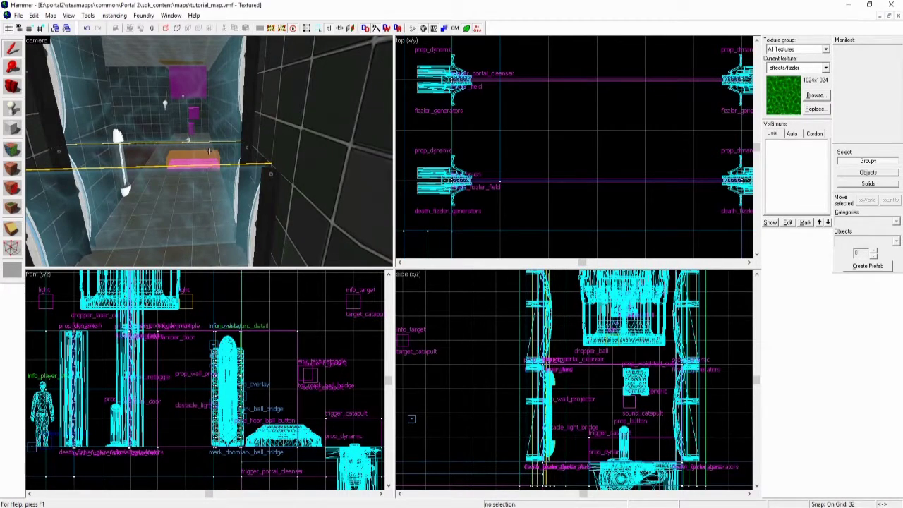
pyautogui.press('Right')
pyautogui.press('Left')
pyautogui.press('Down')
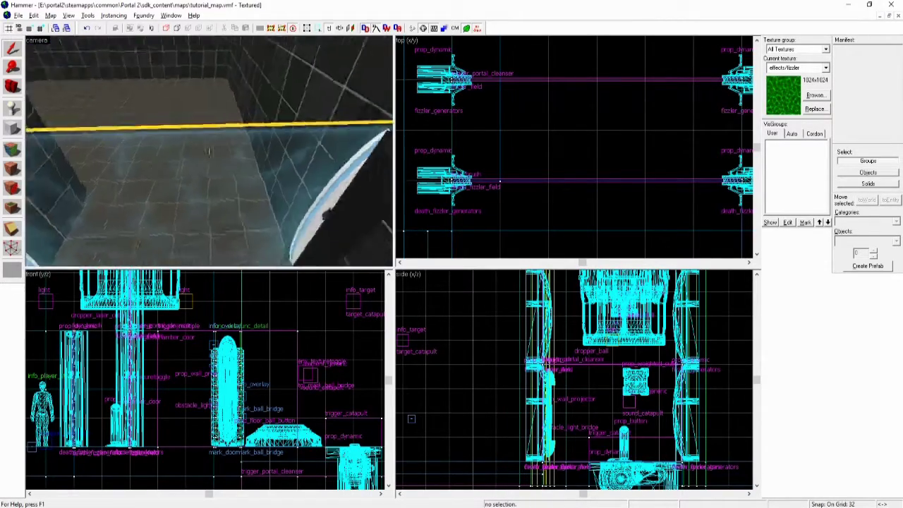
pyautogui.press('Up')
pyautogui.press('s')
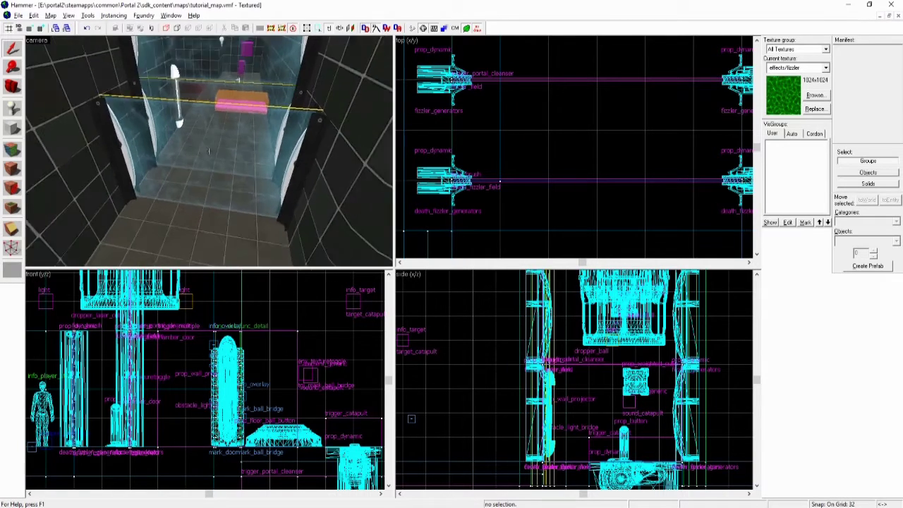
pyautogui.press('Left')
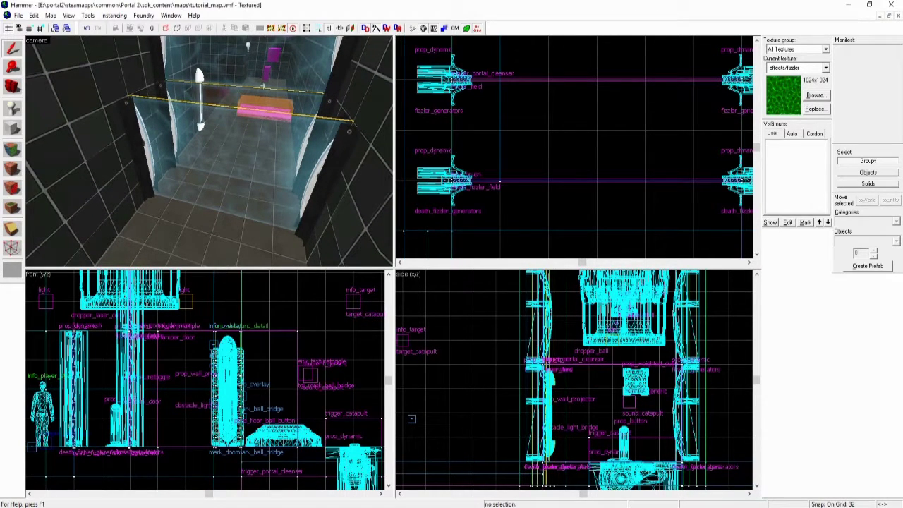
# Check the properties of the death_fizzler_field func_brush, then close them without making changes
pyautogui.doubleClick(743, 181)
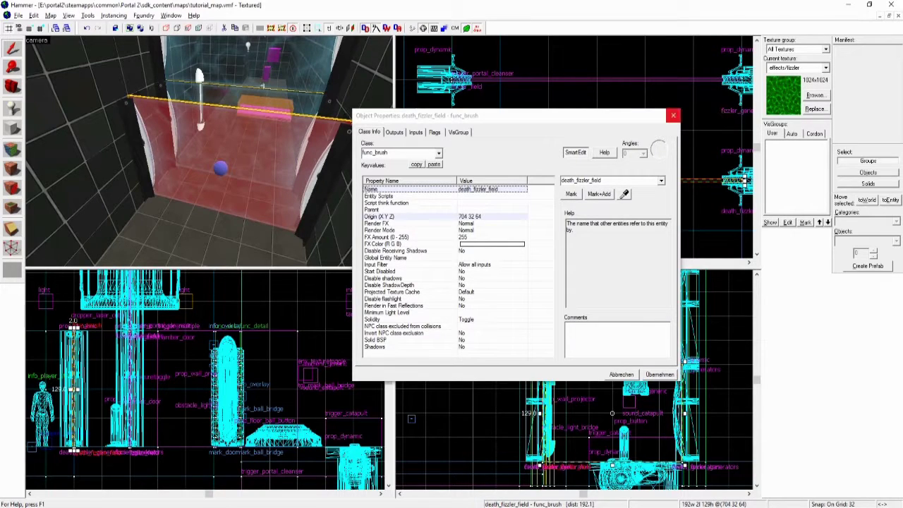
pyautogui.click(416, 132)
pyautogui.press('Escape')
pyautogui.press('Escape')
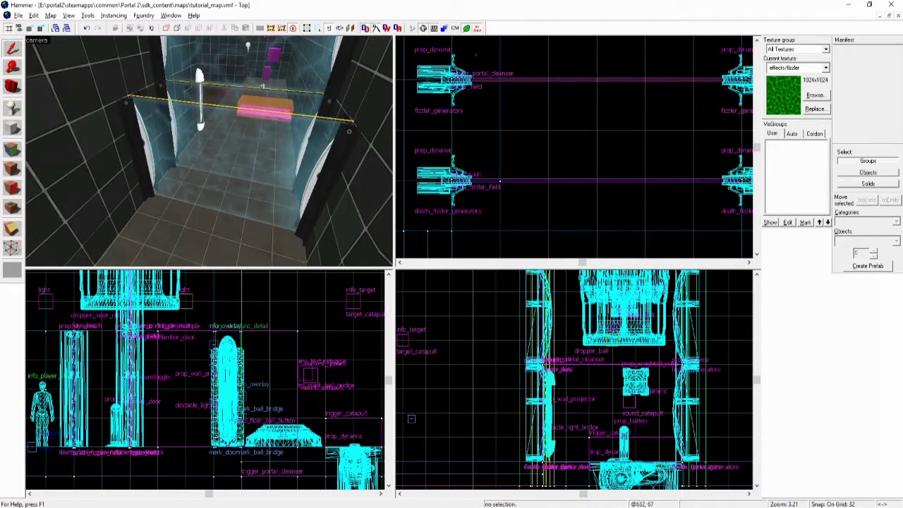
# Find the effects/laserplane texture by filtering for laser and apply it to the death_fizzler_field brush
pyautogui.click(595, 180)
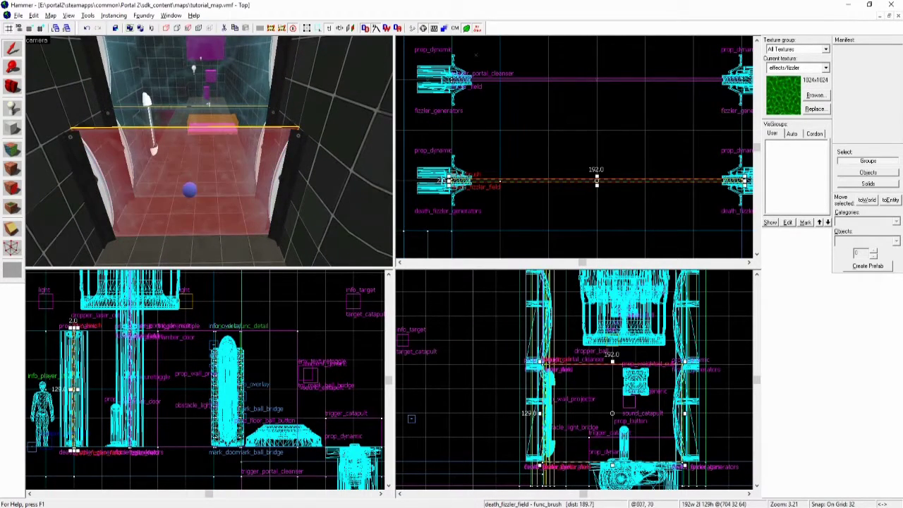
pyautogui.click(814, 95)
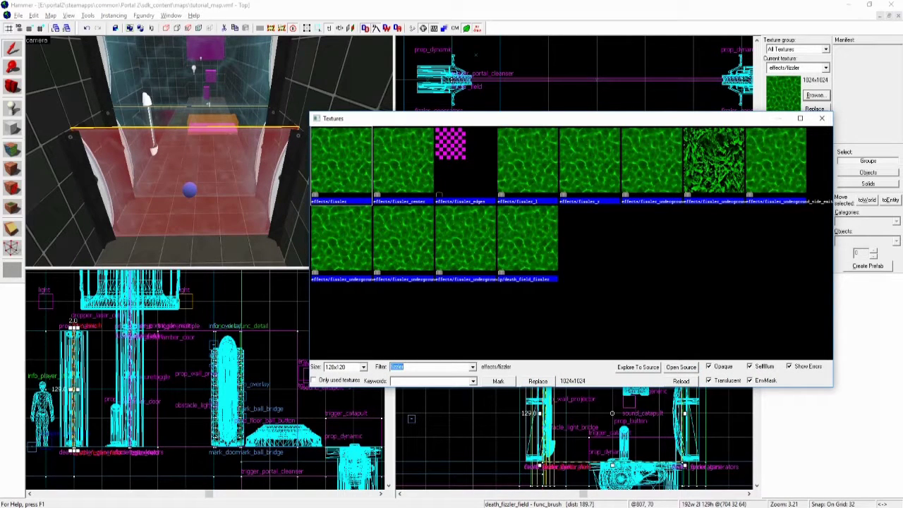
pyautogui.write('laser')
pyautogui.click(590, 161)
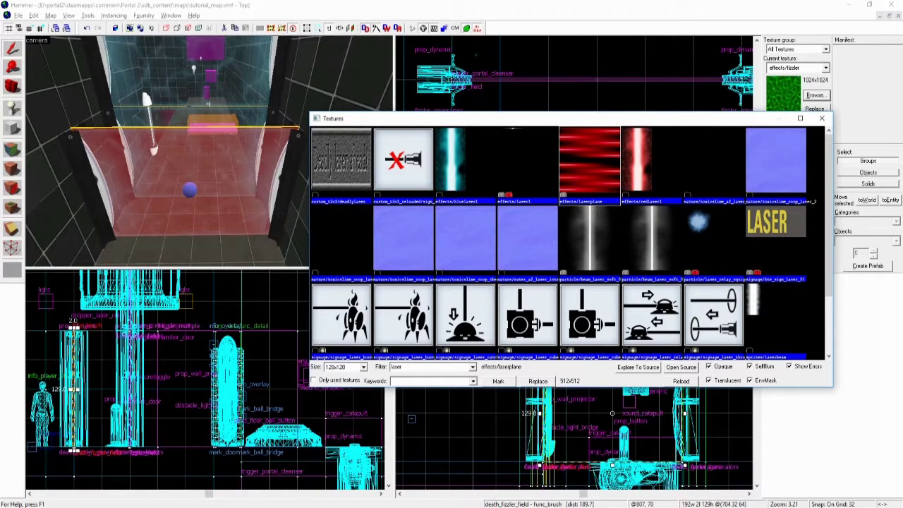
pyautogui.doubleClick(590, 161)
# Fit the laserplane texture to the front face of the death_fizzler_field brush
pyautogui.hotkey('shift', 'a')
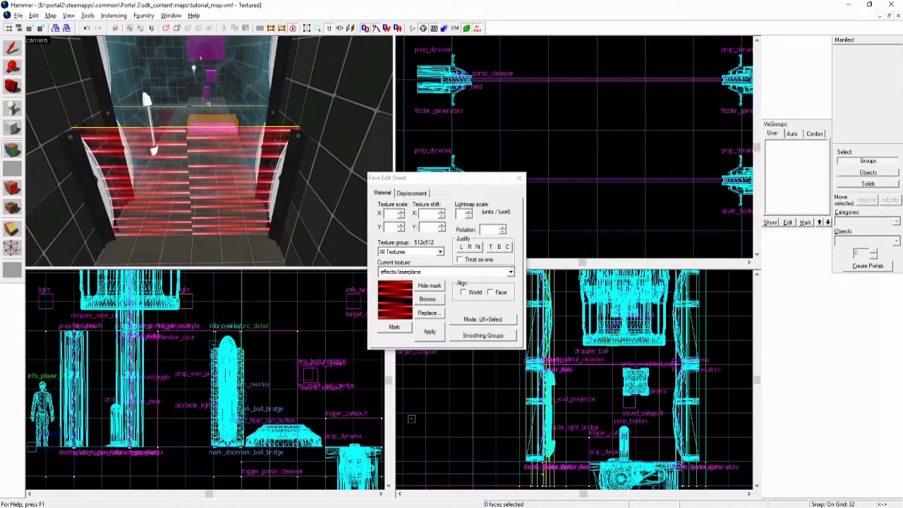
pyautogui.click(207, 151)
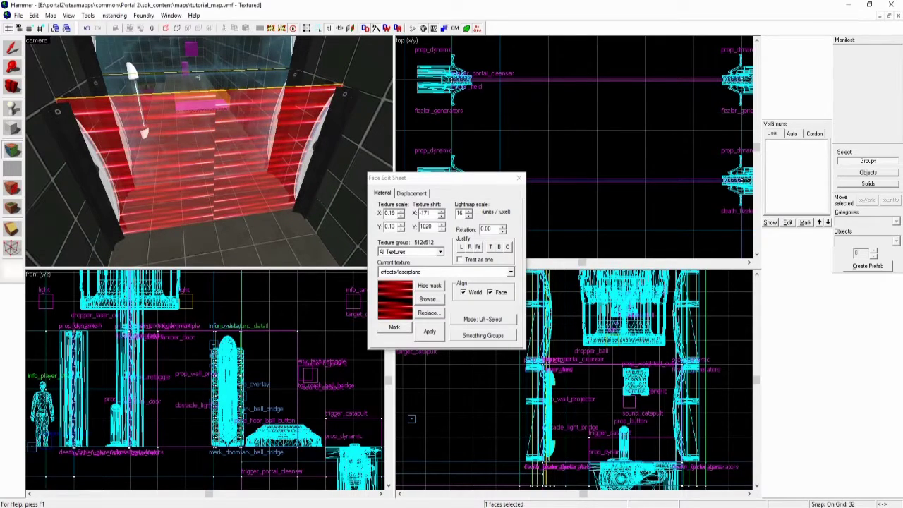
pyautogui.hotkey('shift', 's')
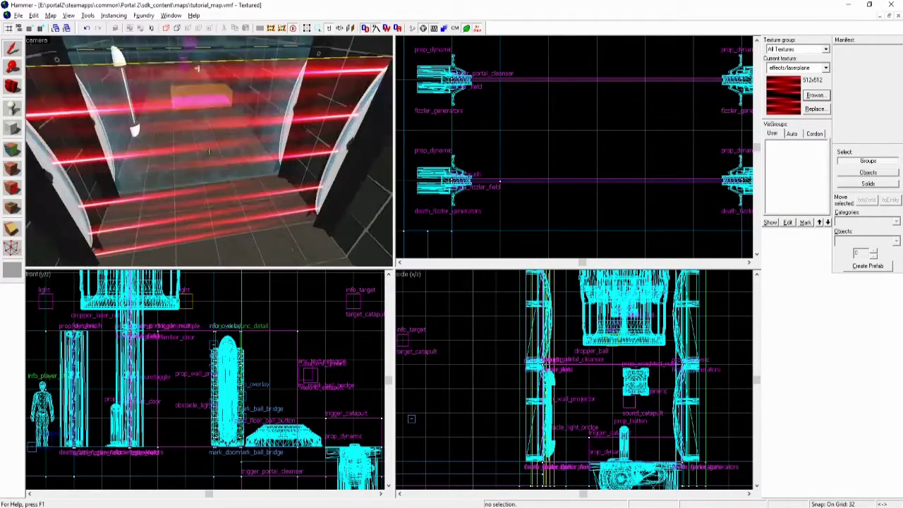
# Fit the laserplane texture to the back face of the death_fizzler_field brush as well
pyautogui.press('a')
pyautogui.press('d')
pyautogui.press('w')
pyautogui.press('s')
pyautogui.hotkey('shift', 'a')
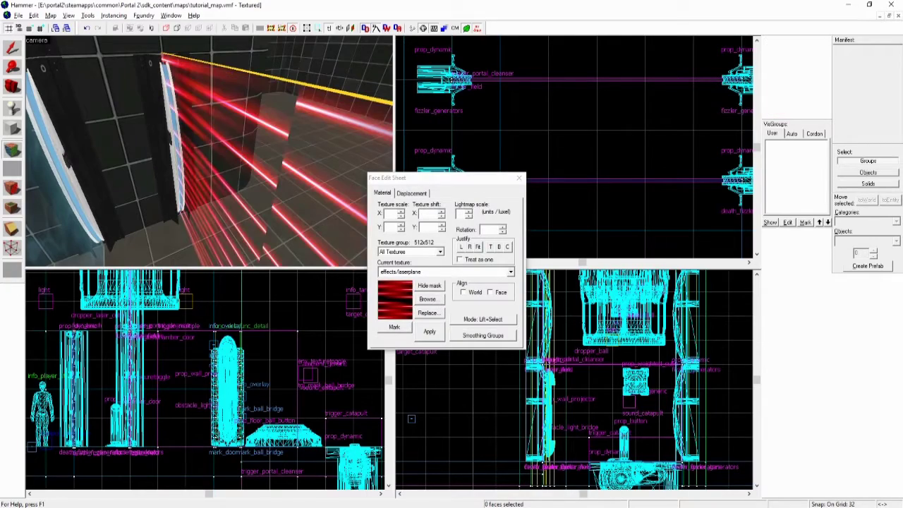
pyautogui.hotkey('shift', 's')
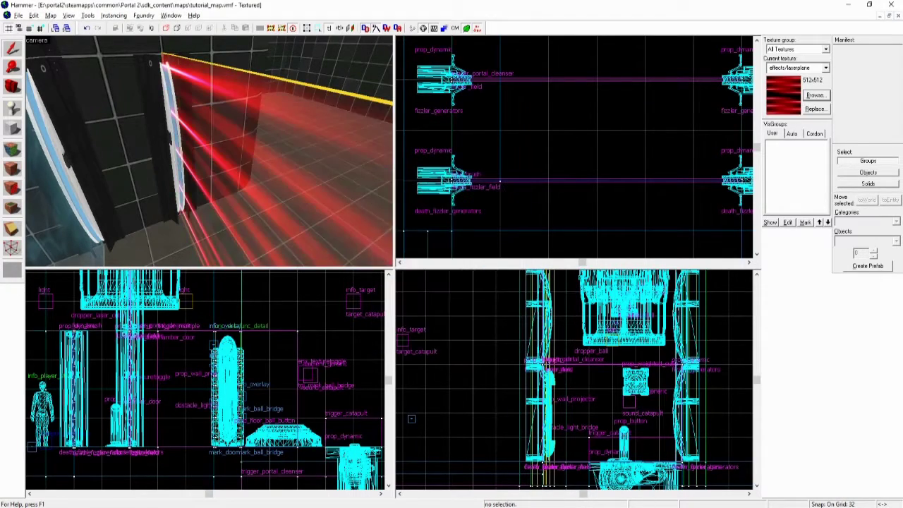
# Select both death_fizzler_generators props and open the model browser for their world model
pyautogui.press('s')
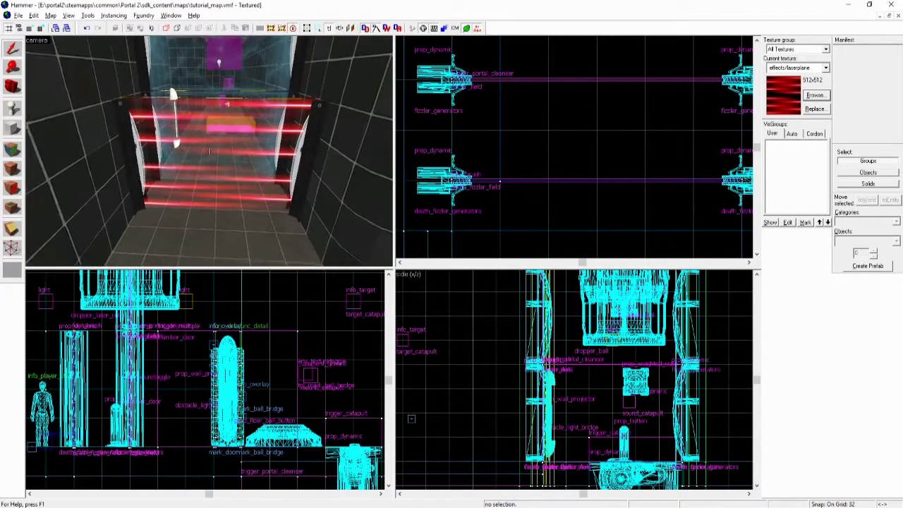
pyautogui.press('w')
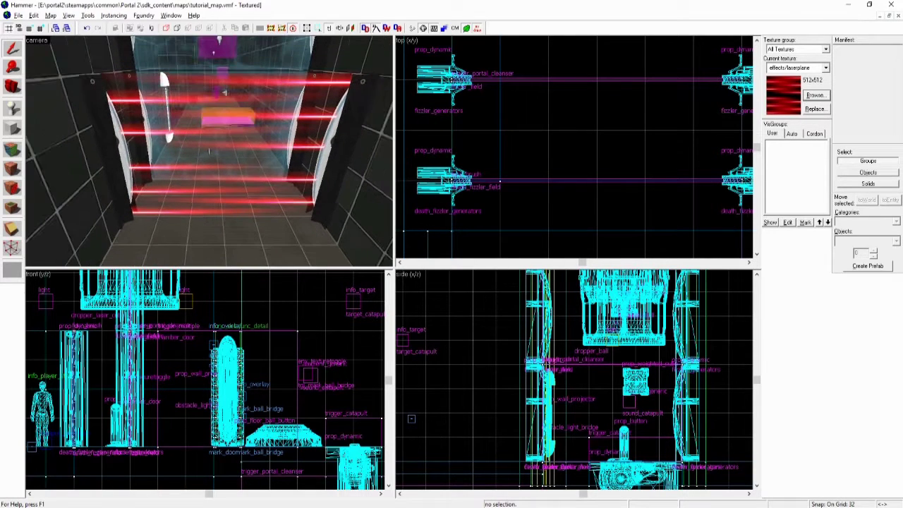
pyautogui.click(326, 141)
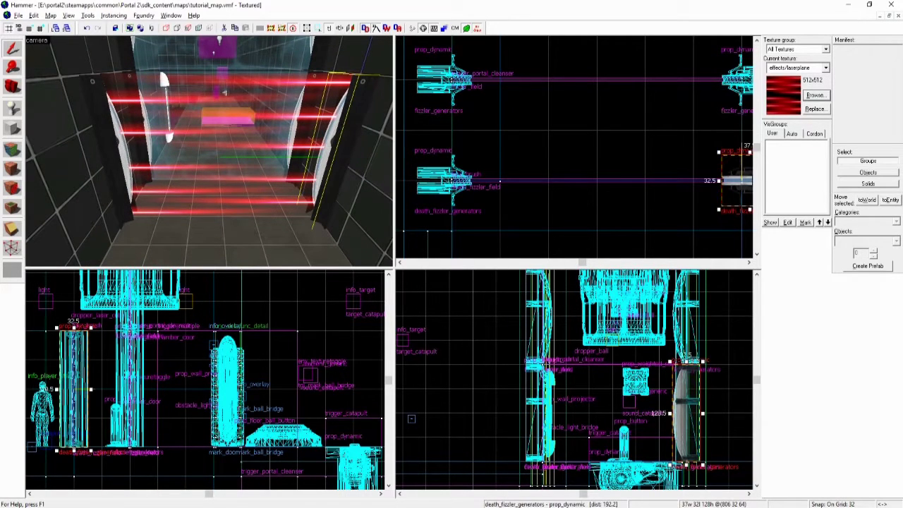
pyautogui.keyDown('ctrl'); pyautogui.click(120, 141); pyautogui.keyUp('ctrl')
pyautogui.hotkey('alt', 'Return')
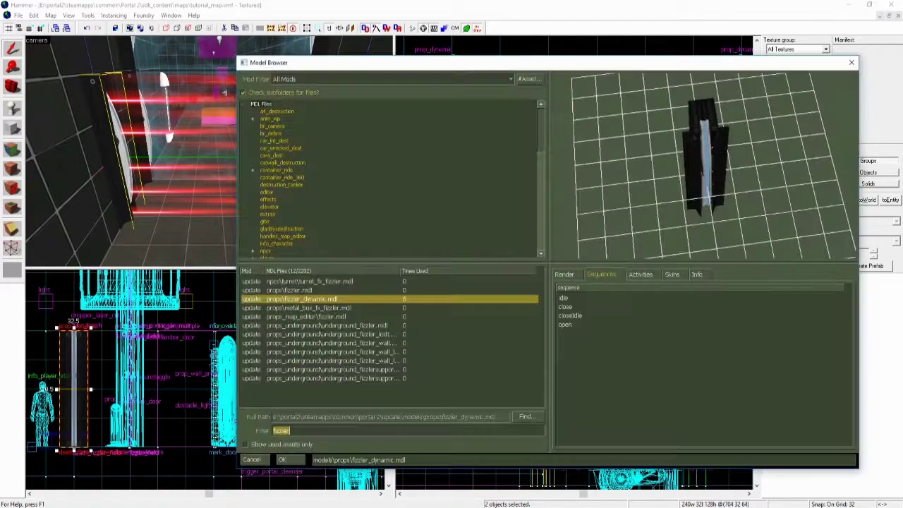
# Preview skin0 and skin1 of the fizzler_dynamic.mdl model from several angles
pyautogui.moveTo(705, 169); pyautogui.dragTo(727, 180)
pyautogui.click(672, 274)
pyautogui.click(565, 298)
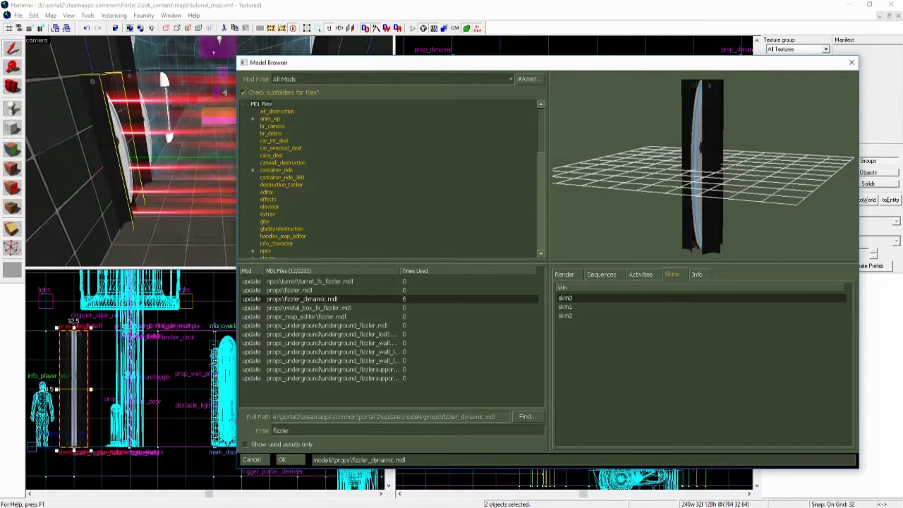
pyautogui.click(565, 307)
pyautogui.moveTo(705, 169)
pyautogui.mouseDown()
pyautogui.moveTo(716, 153)
pyautogui.moveTo(708, 185)
pyautogui.mouseUp()
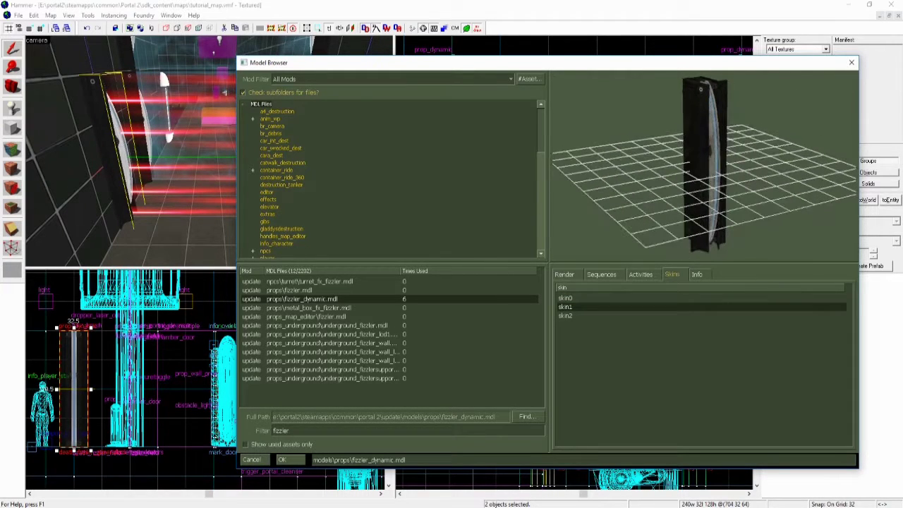
# Choose skin2 of fizzler_dynamic.mdl for both death_fizzler_generators, apply the properties and deselect the props
pyautogui.click(565, 316)
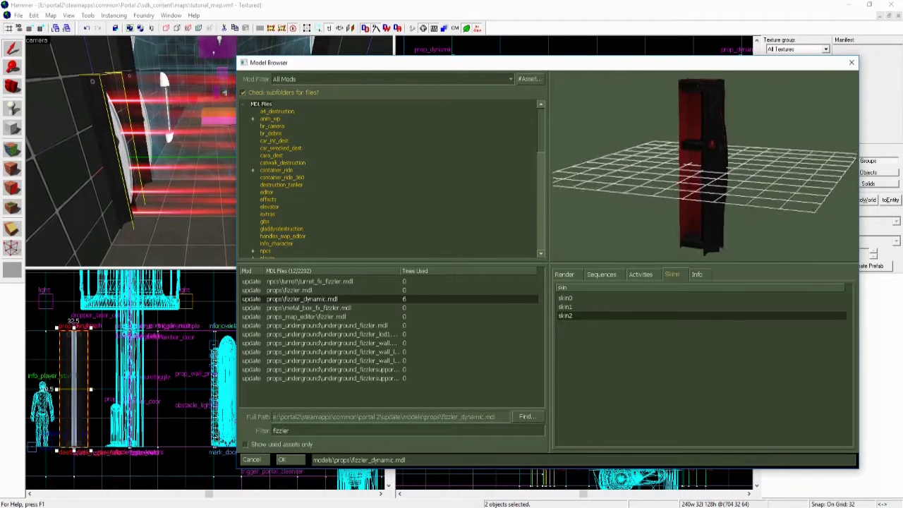
pyautogui.moveTo(705, 170); pyautogui.dragTo(712, 169)
pyautogui.click(281, 459)
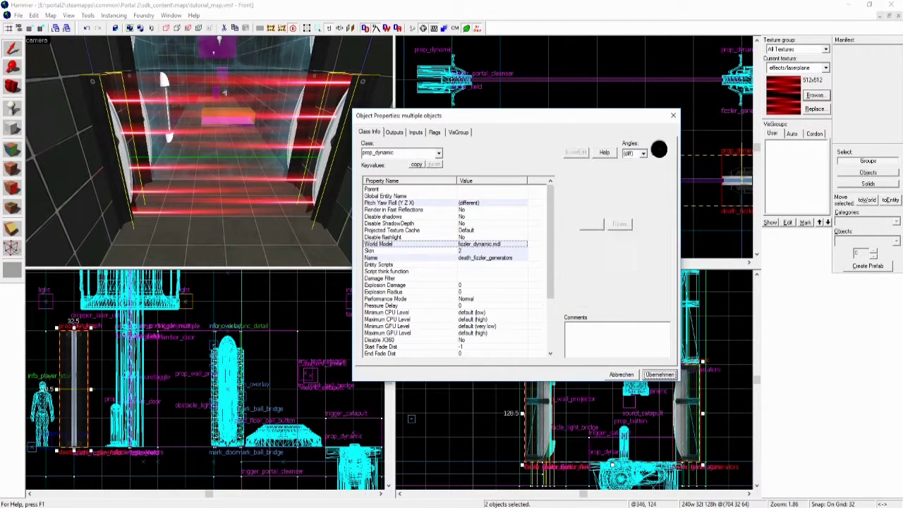
pyautogui.click(659, 374)
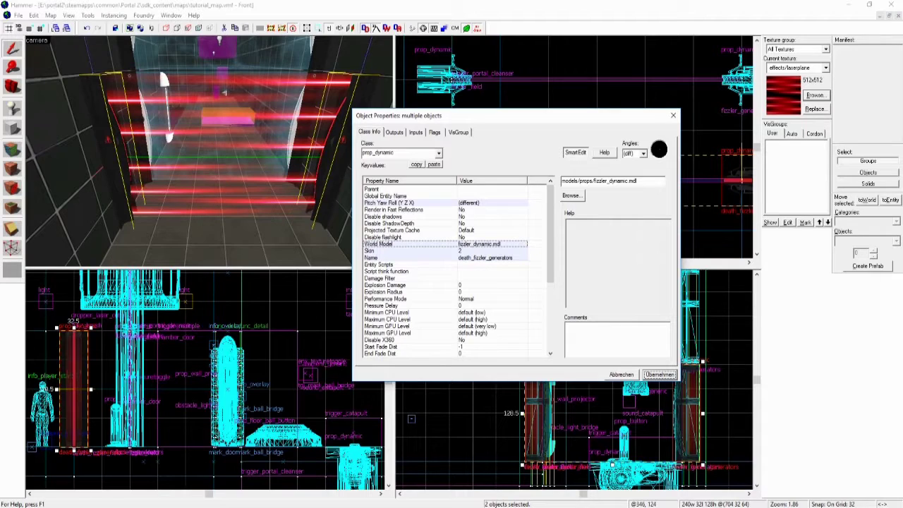
pyautogui.click(374, 251)
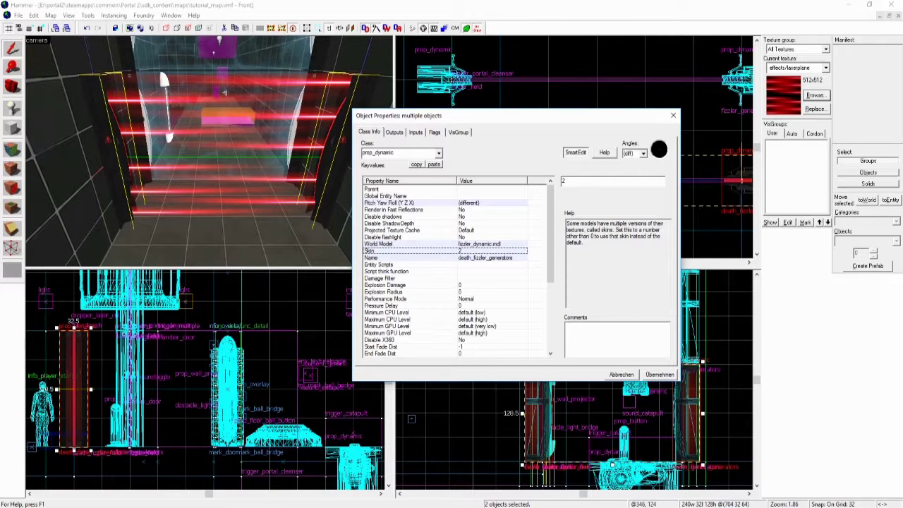
pyautogui.click(659, 374)
pyautogui.press('Escape')
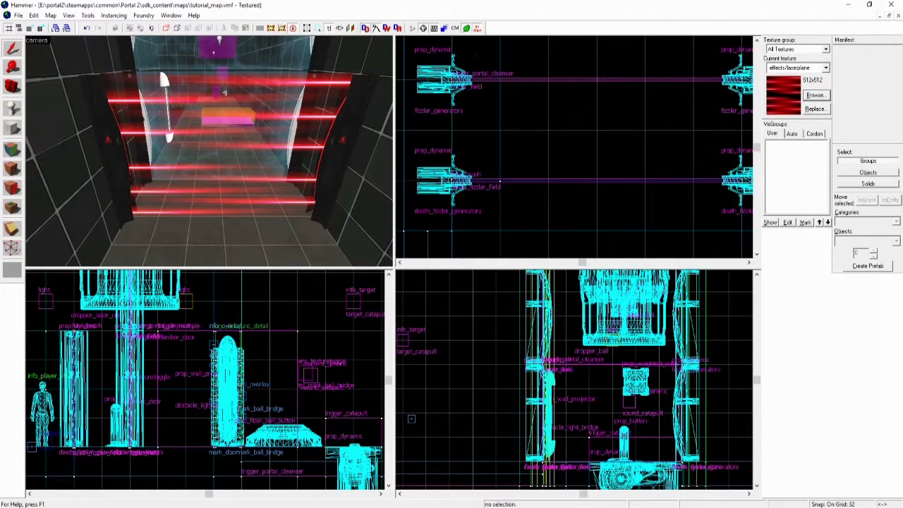
# Try skin 3 on one death_fizzler_generators prop, set it back to skin 2 and deselect the prop
pyautogui.doubleClick(444, 180)
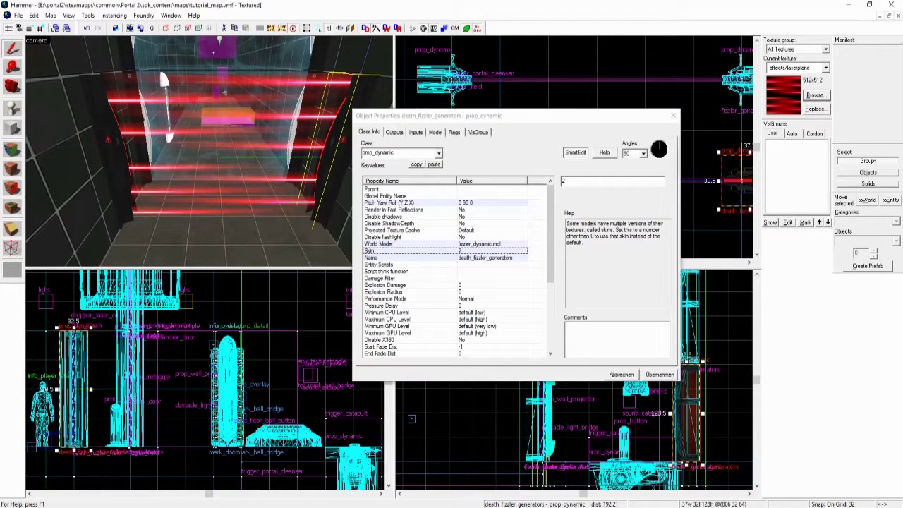
pyautogui.write('3')
pyautogui.click(659, 374)
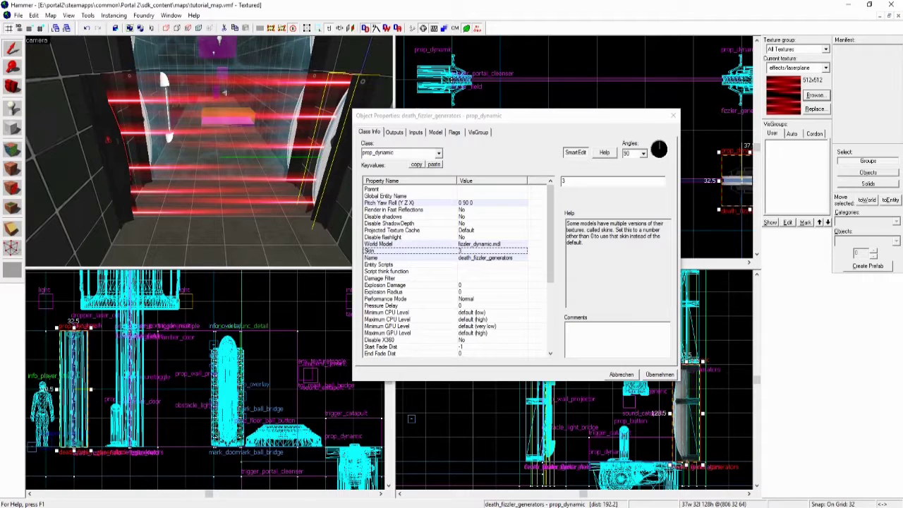
pyautogui.write('2')
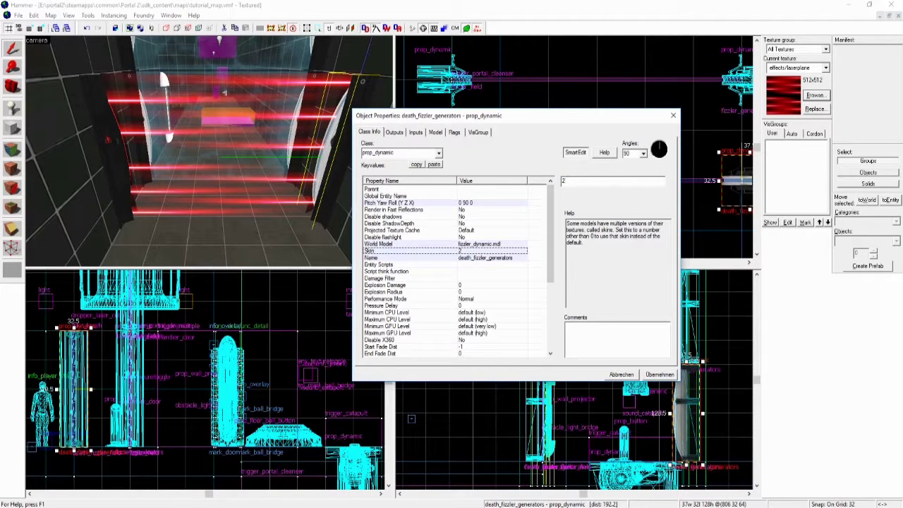
pyautogui.click(659, 374)
pyautogui.press('Escape')
pyautogui.press('Escape')
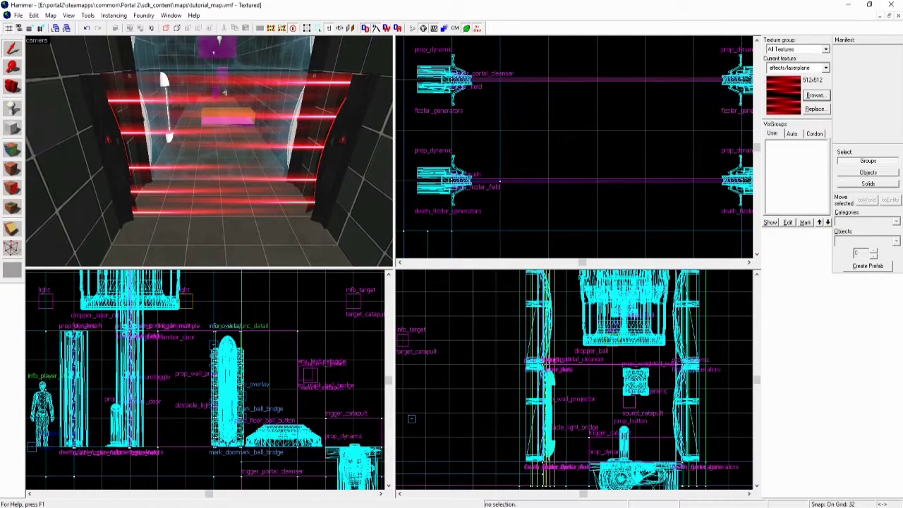
# Duplicate the death_fizzler_field brush on a 1-unit grid and place the copy just in front of the original at 704 30 64
pyautogui.moveTo(209, 151); pyautogui.dragTo(209, 151)
pyautogui.click(209, 151)
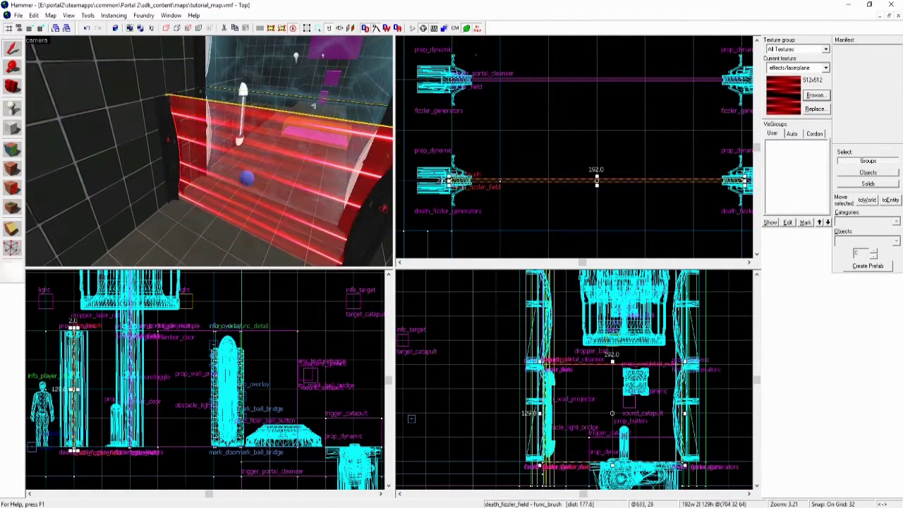
pyautogui.scroll(1, 457, 178)
pyautogui.scroll(1, 452, 178)
pyautogui.click(12, 127)
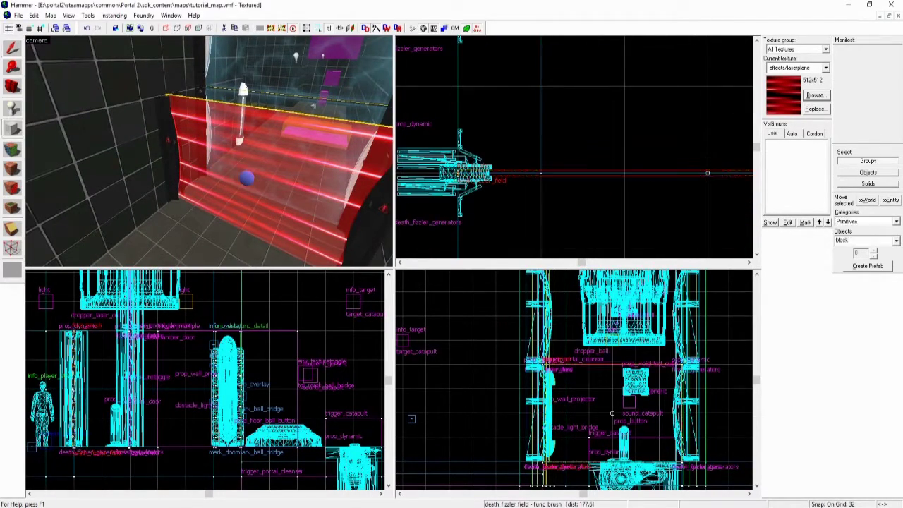
pyautogui.scroll(-3, 475, 196)
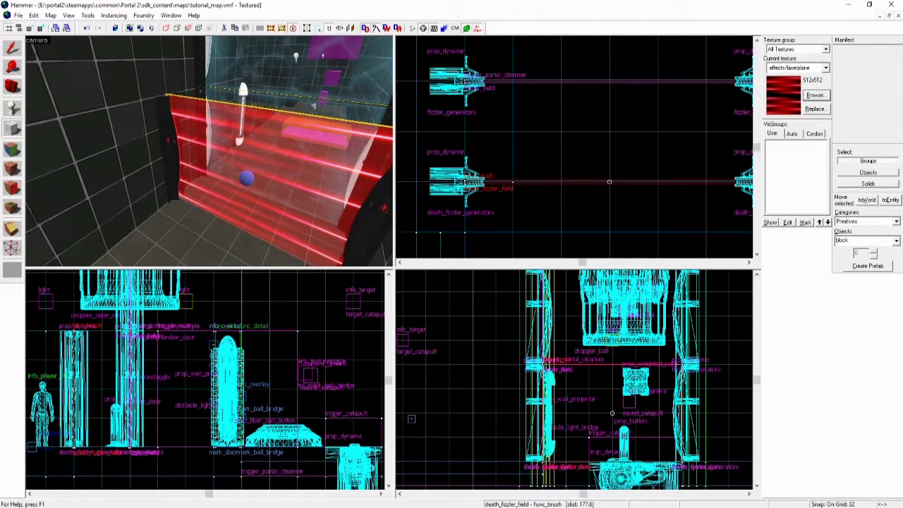
pyautogui.moveTo(609, 182); pyautogui.dragTo(460, 182)
pyautogui.scroll(1, 466, 185)
pyautogui.scroll(1, 484, 190)
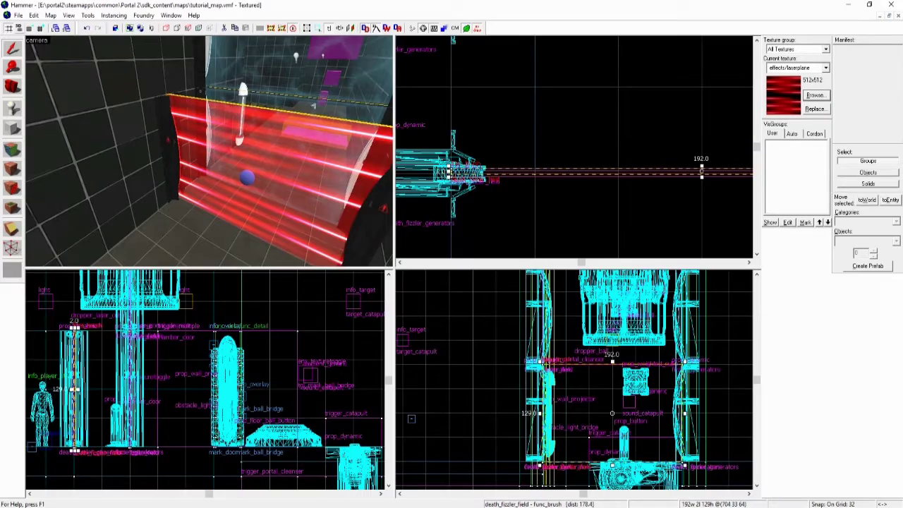
pyautogui.scroll(2, 451, 173)
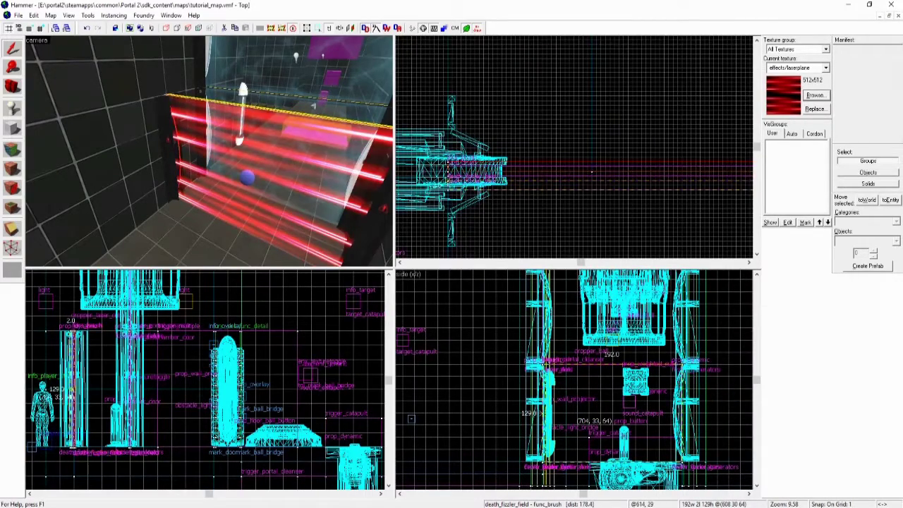
pyautogui.click(447, 163)
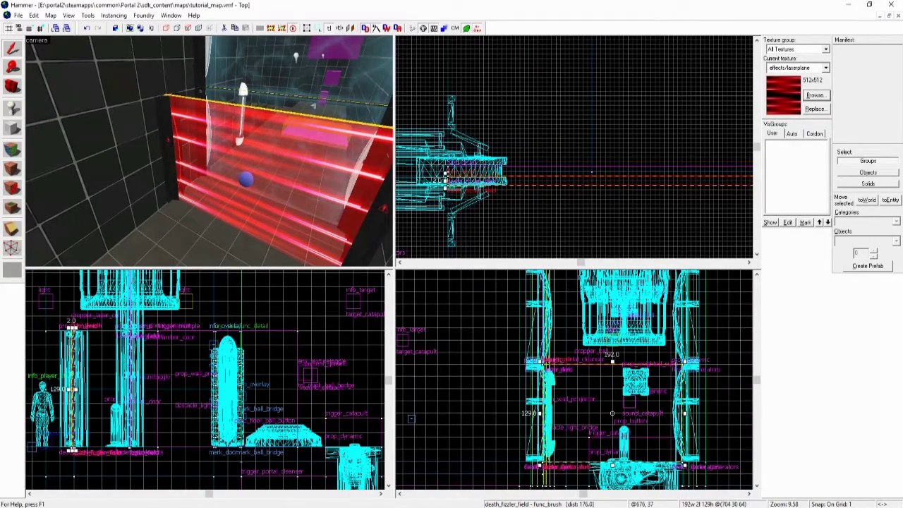
# Apply the tools/toolstrigger texture to the copied field brush and shift the copy to 704 28 64
pyautogui.click(815, 95)
pyautogui.press('BackSpace')
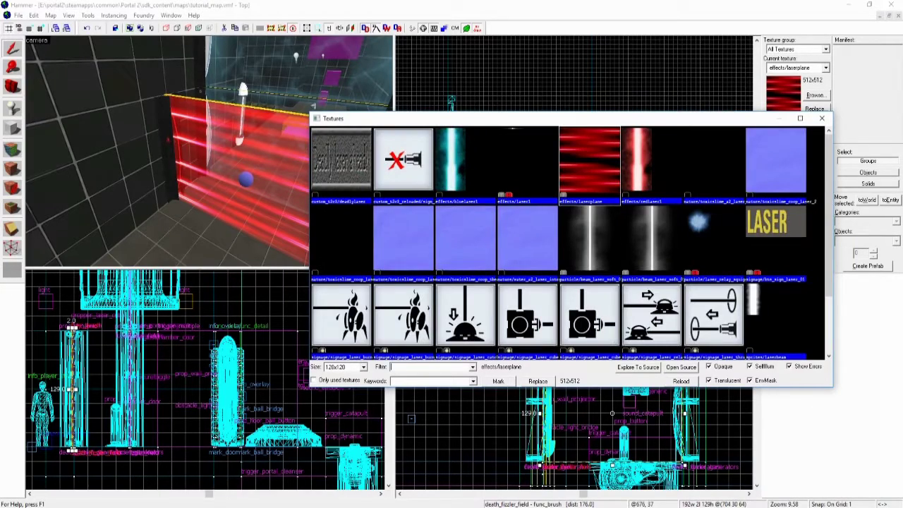
pyautogui.click(314, 380)
pyautogui.doubleClick(637, 316)
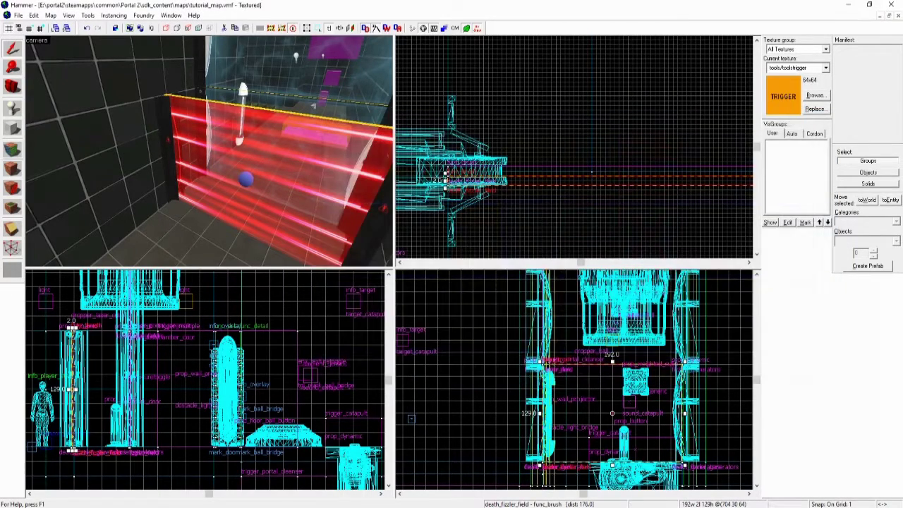
pyautogui.scroll(-2, 574, 378)
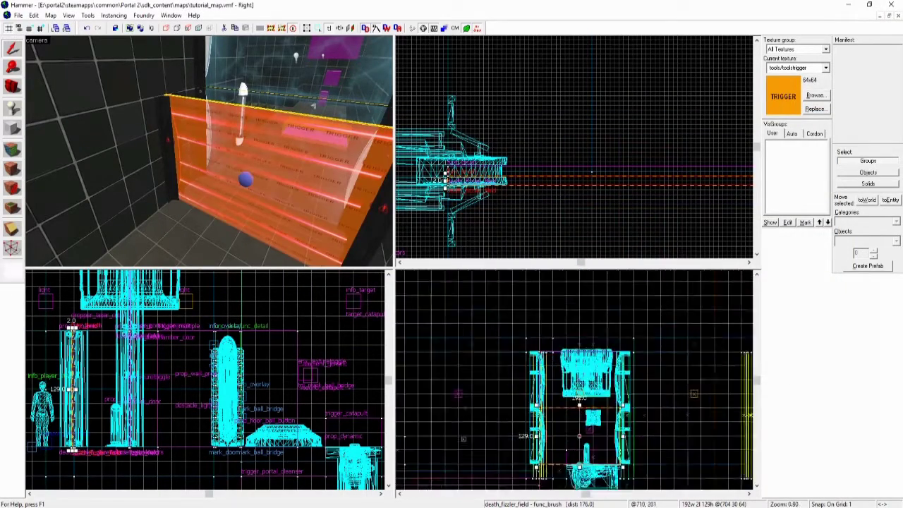
pyautogui.moveTo(183, 148); pyautogui.dragTo(209, 152)
pyautogui.scroll(2, 458, 187)
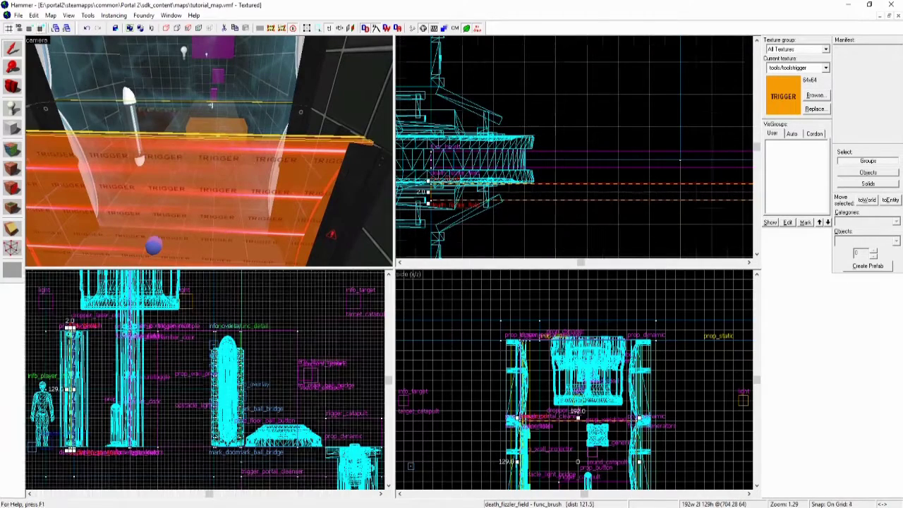
# Return the grid snap to 32 units and clear the selection, discarding any drawn box
pyautogui.scroll(-3, 575, 148)
pyautogui.moveTo(600, 73); pyautogui.dragTo(635, 108)
pyautogui.press(']')
pyautogui.scroll(1, 574, 147)
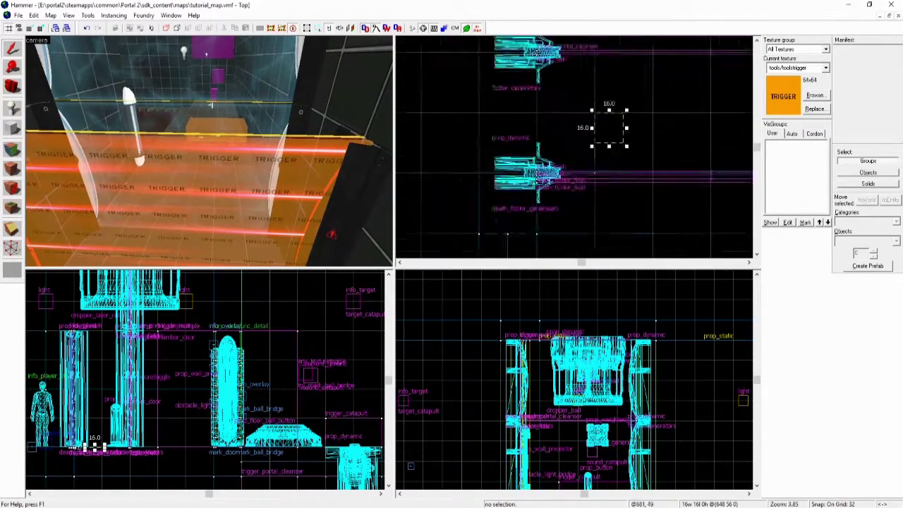
pyautogui.scroll(-4, 575, 148)
pyautogui.moveTo(594, 153); pyautogui.dragTo(626, 187)
pyautogui.press('Escape')
# Open the properties of the trigger-textured copy and rename it trg_death_fizzler_field
pyautogui.press('z')
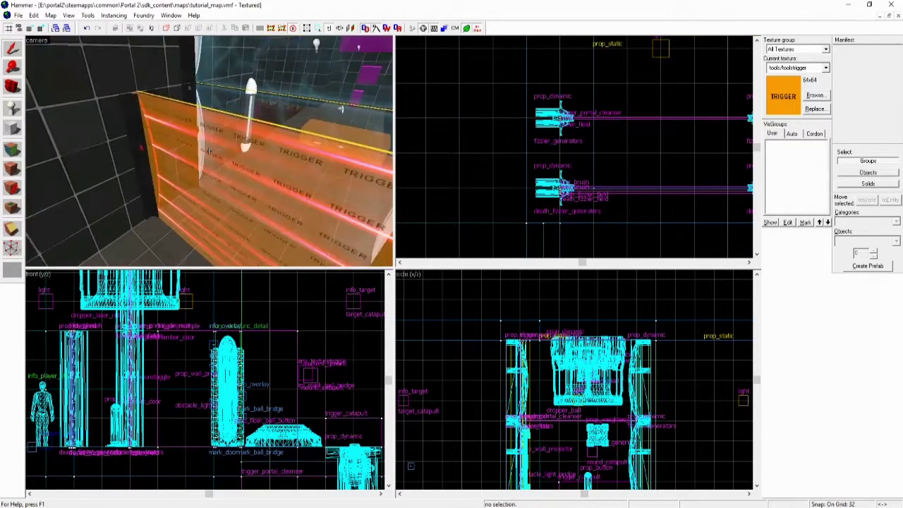
pyautogui.doubleClick(209, 151)
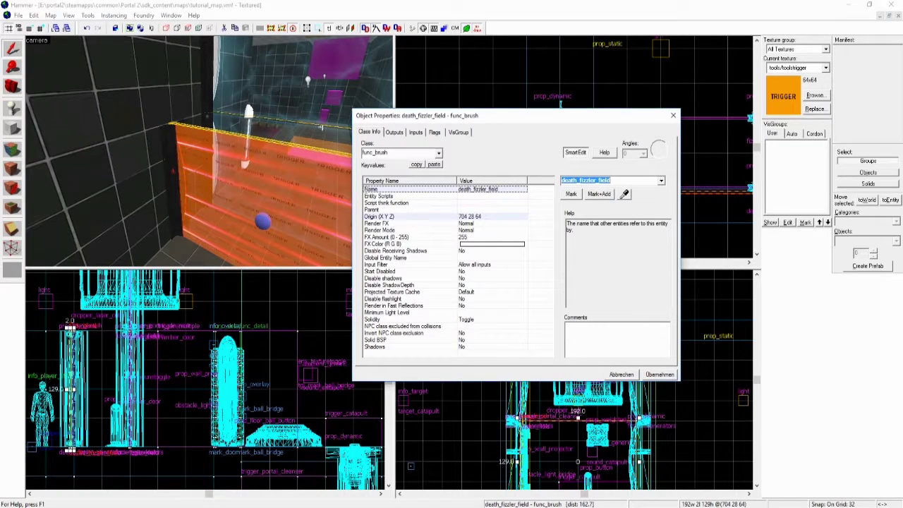
pyautogui.click(561, 180)
pyautogui.write('trg_')
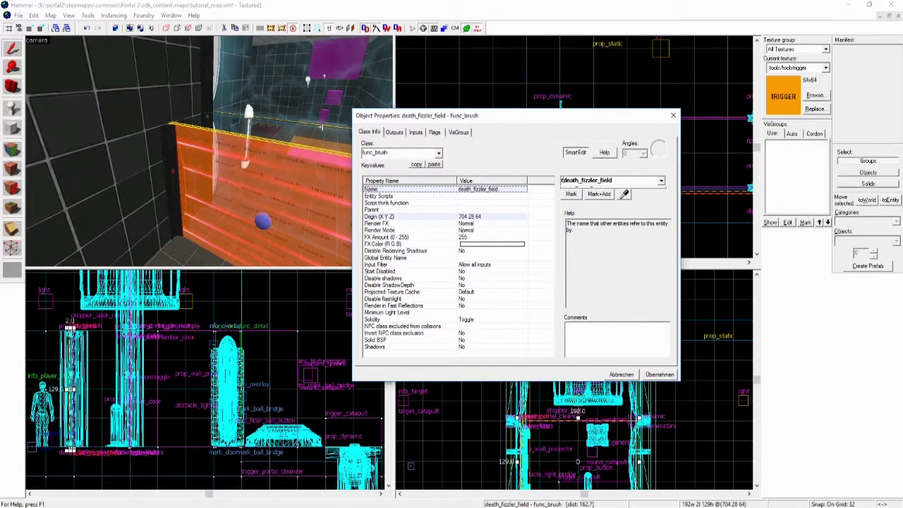
pyautogui.press('Return')
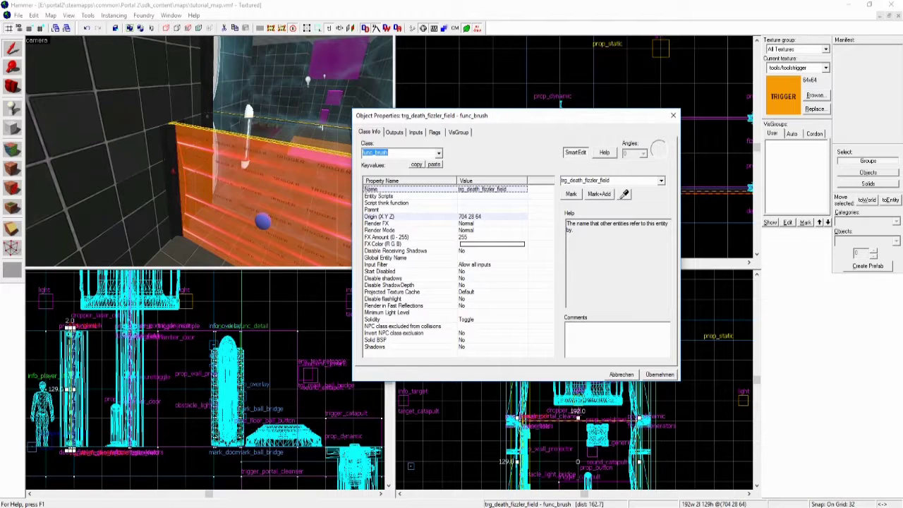
# Change the class of trg_death_fizzler_field to trigger_hurt
pyautogui.write('tri')
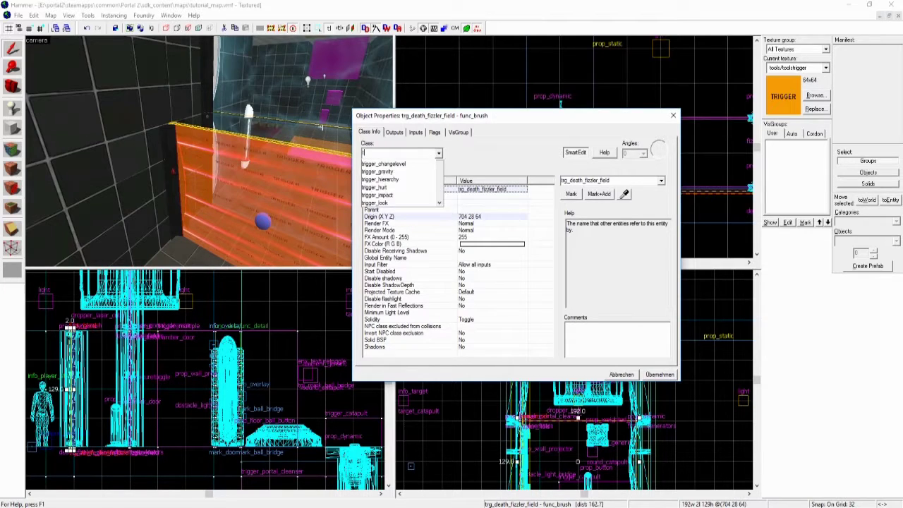
pyautogui.write('gger')
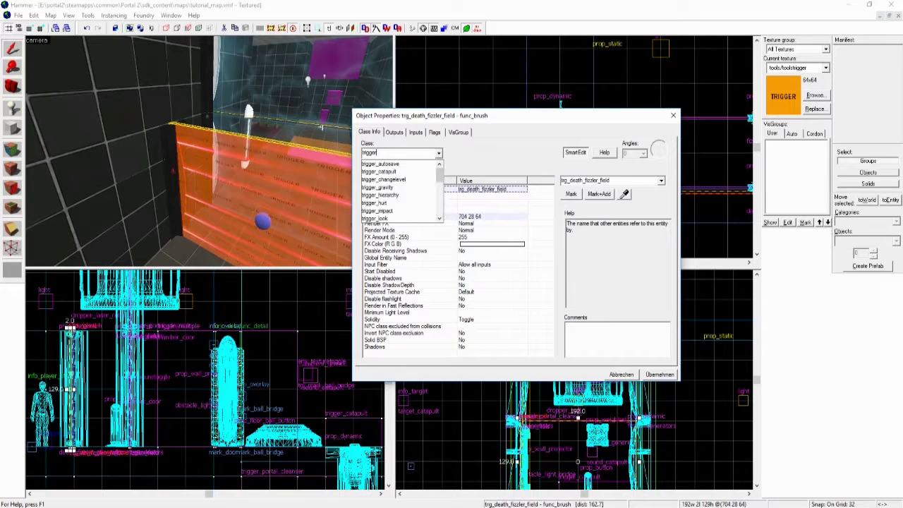
pyautogui.write('_hurt')
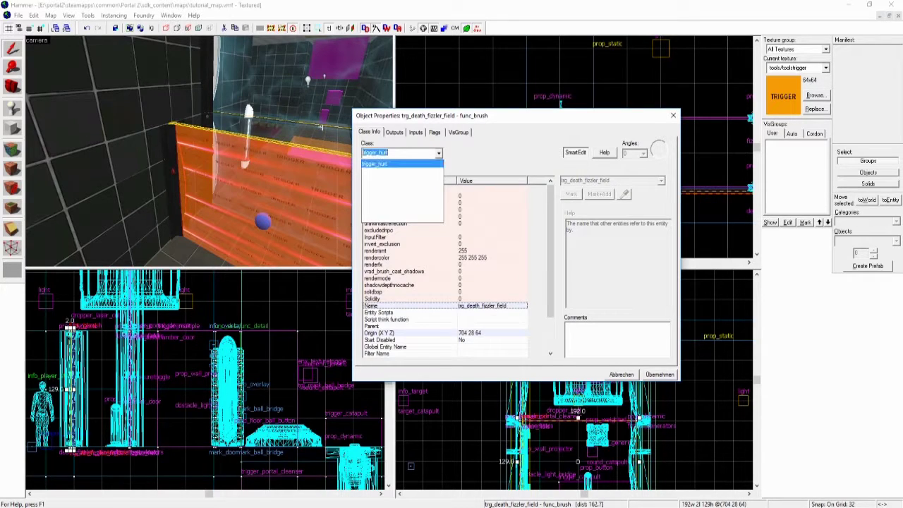
pyautogui.press('Return')
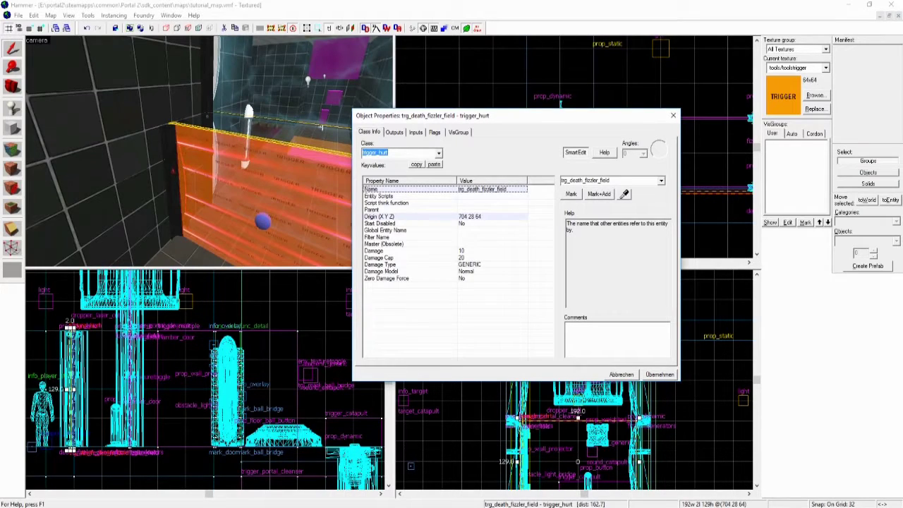
# Set both Damage and Damage Cap of trg_death_fizzler_field to 400, apply the properties and close them
pyautogui.click(374, 250)
pyautogui.write('400')
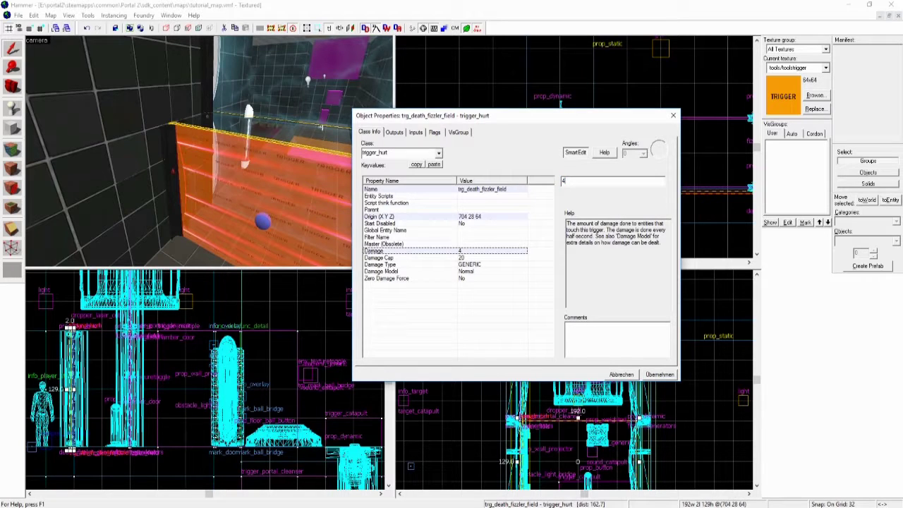
pyautogui.click(379, 258)
pyautogui.write('400')
pyautogui.click(660, 374)
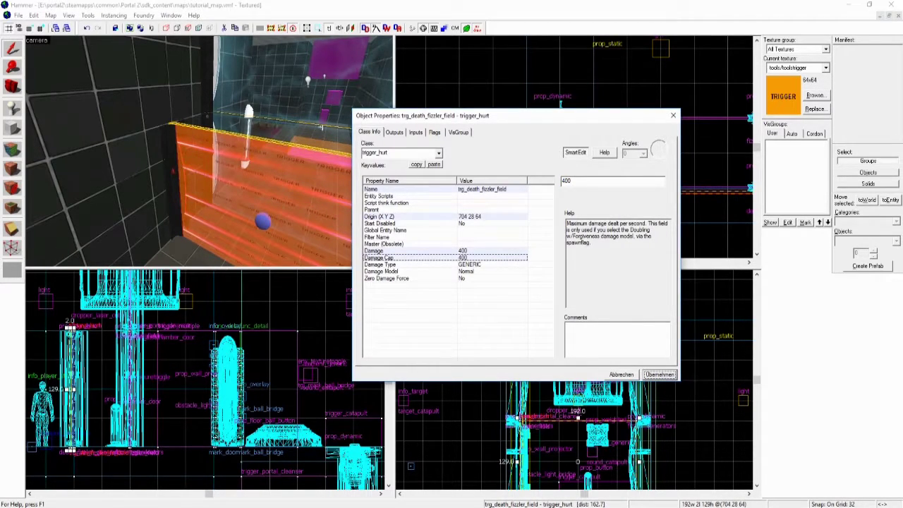
pyautogui.click(621, 374)
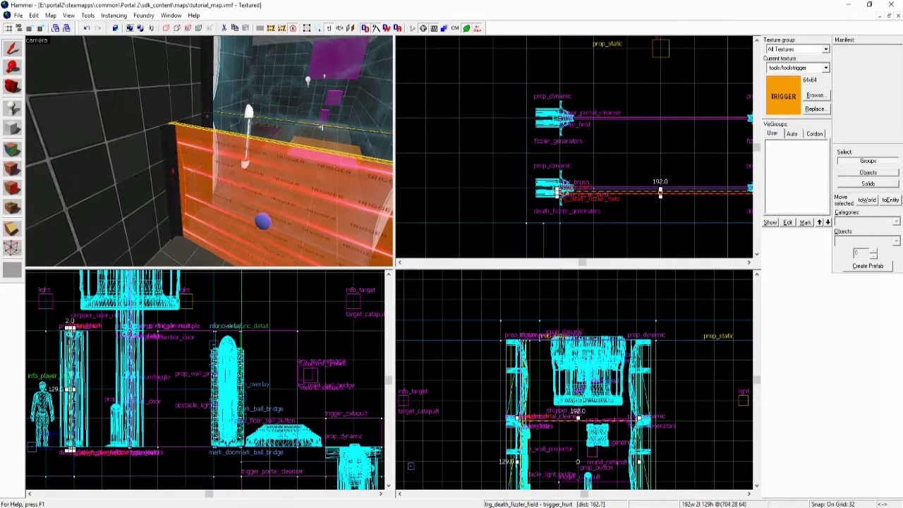
# Deselect the trigger and examine the death fizzler's field, hurt trigger and generators from several angles in the 3D view
pyautogui.press('z')
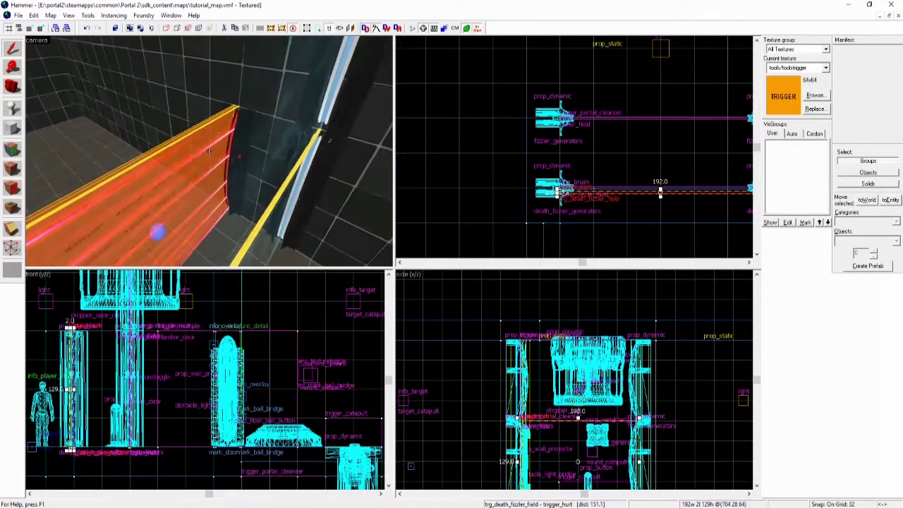
pyautogui.press('z')
pyautogui.press('Escape')
pyautogui.press('z')
pyautogui.press('w')
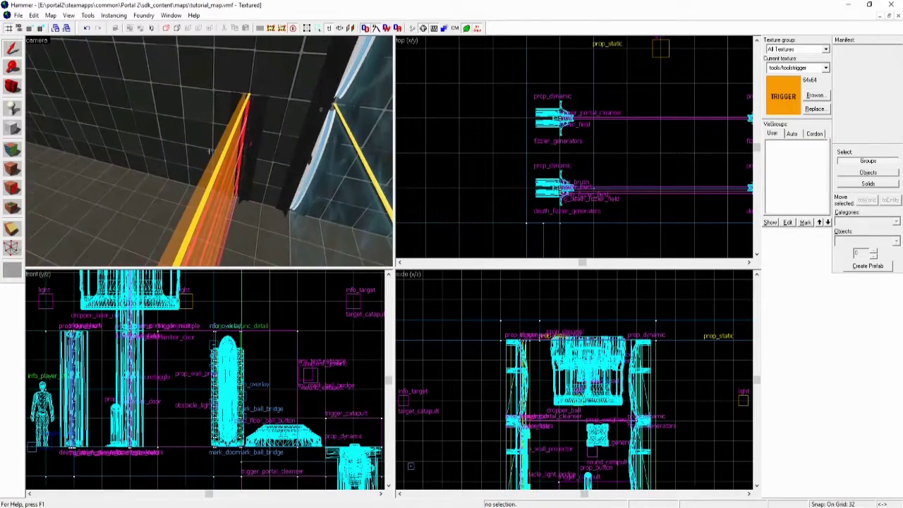
pyautogui.press('w')
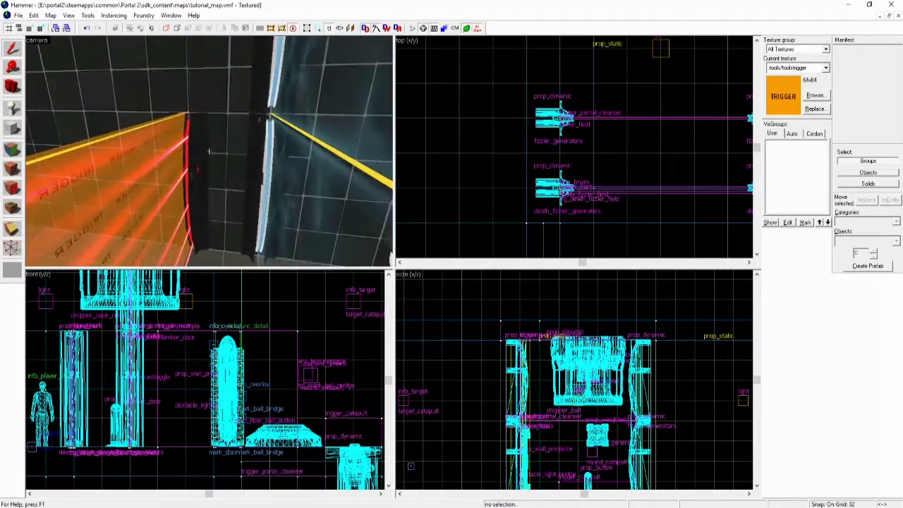
pyautogui.press('Left')
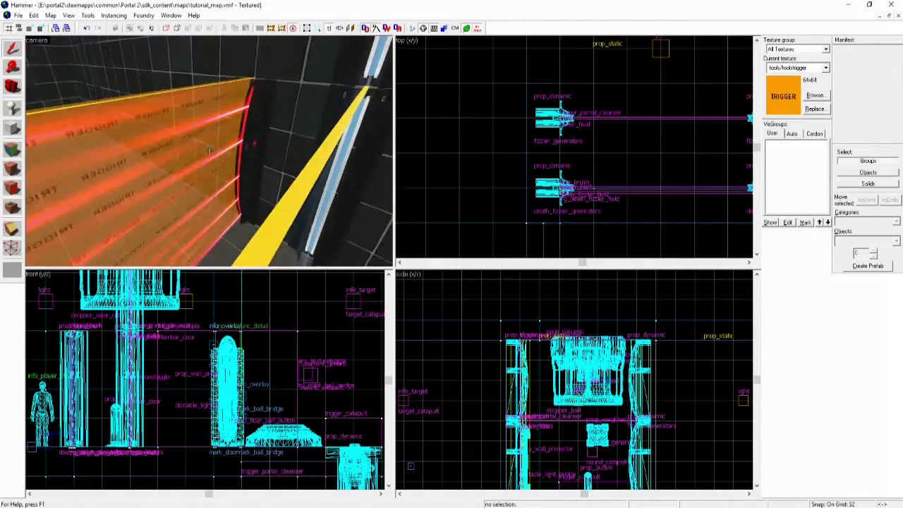
# Select the prop_floor_ball_button at the far end of the room and open its list of outputs
pyautogui.press('Left')
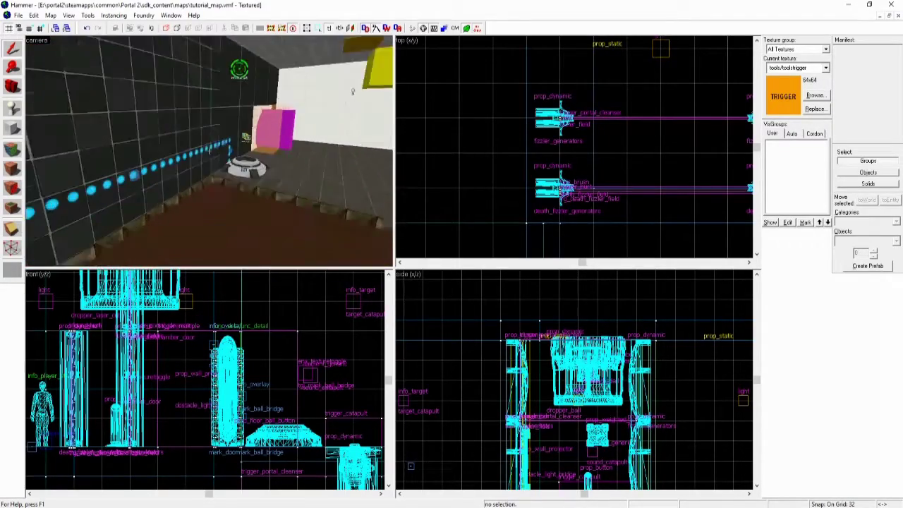
pyautogui.click(247, 167)
pyautogui.press('Left')
pyautogui.hotkey('ctrl', 'shift', 'e')
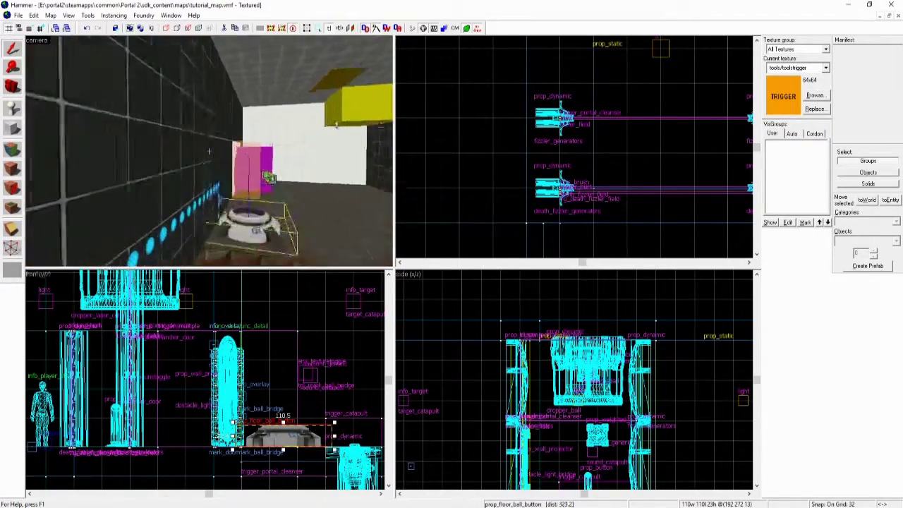
pyautogui.press('Left')
pyautogui.press('Left')
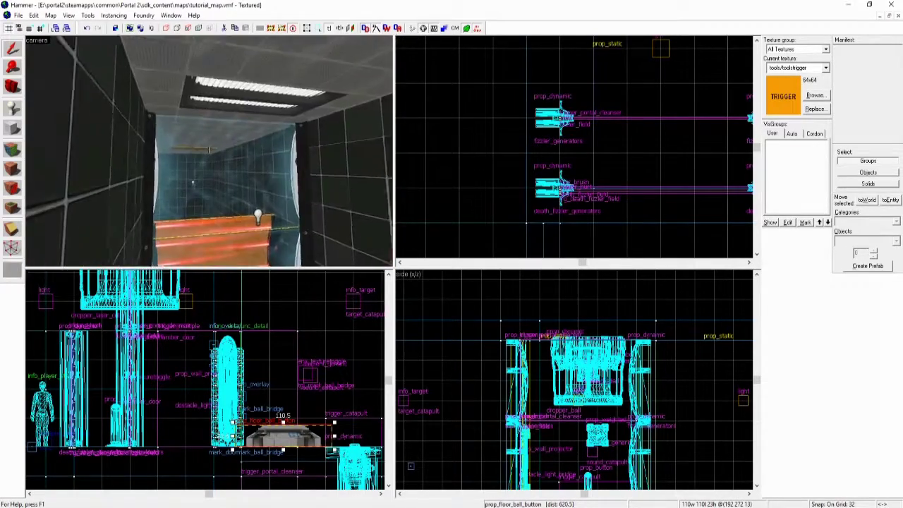
pyautogui.press('Left')
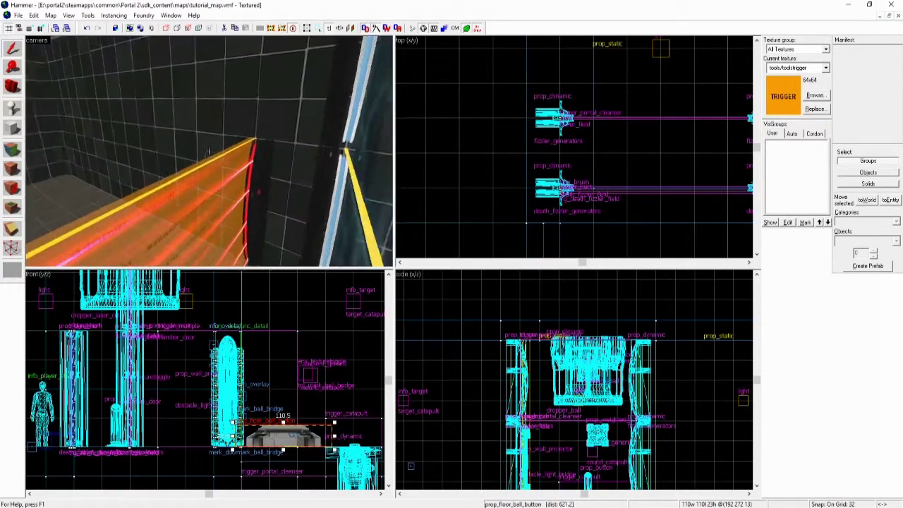
pyautogui.hotkey('alt', 'Return')
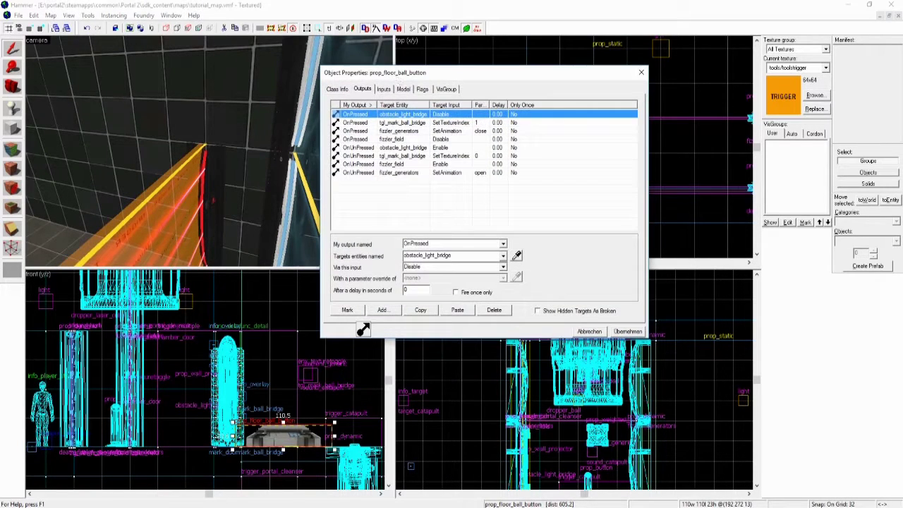
# Add an OnPressed output to the ball button that sends SetAnimation with parameter open to death_fizzler_generators
pyautogui.moveTo(363, 329); pyautogui.dragTo(444, 399)
pyautogui.hotkey('alt', 'a')
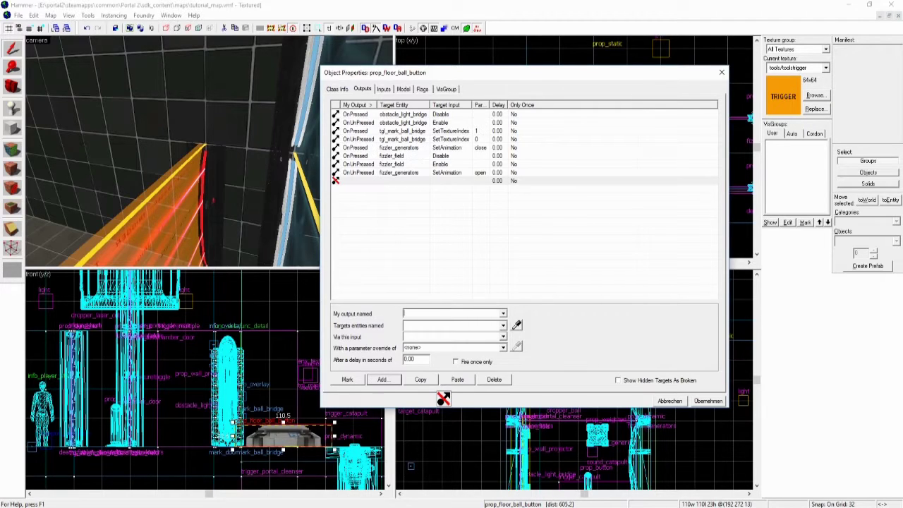
pyautogui.press('Tab')
pyautogui.click(443, 399)
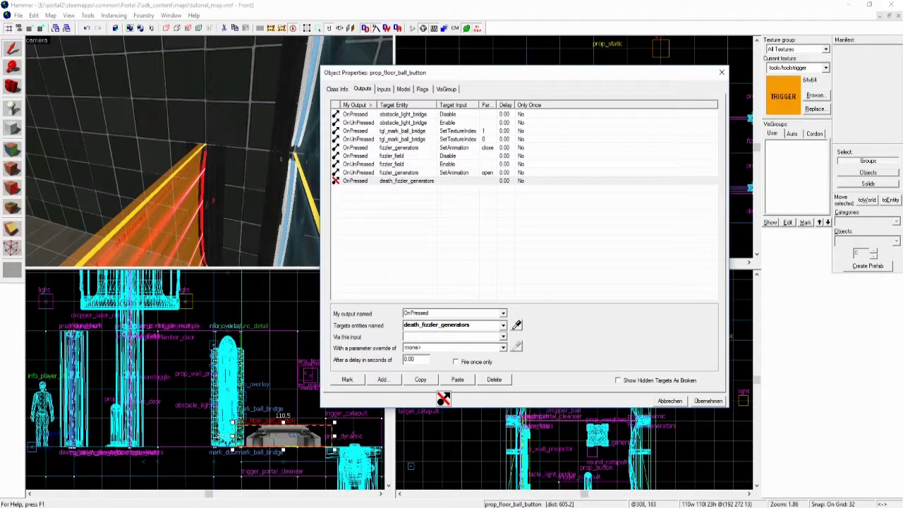
pyautogui.write('s')
pyautogui.press('Tab')
pyautogui.write('ope')
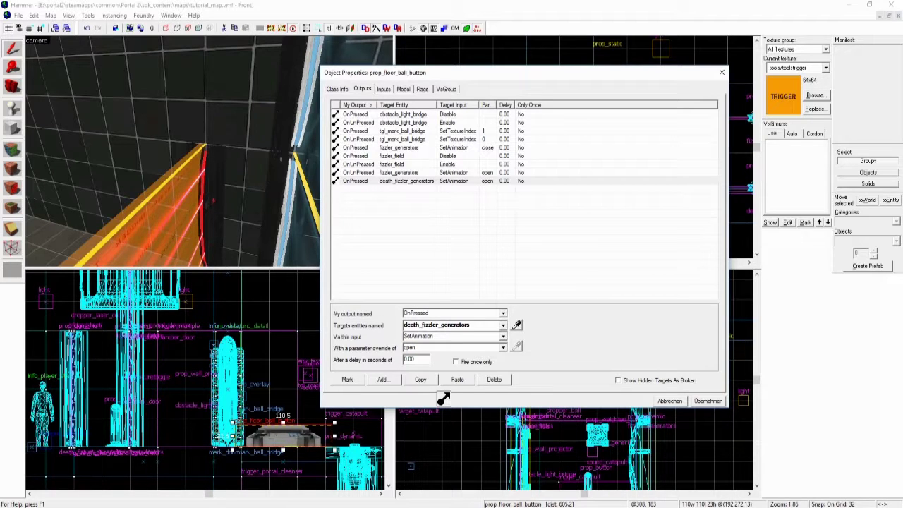
pyautogui.press('Return')
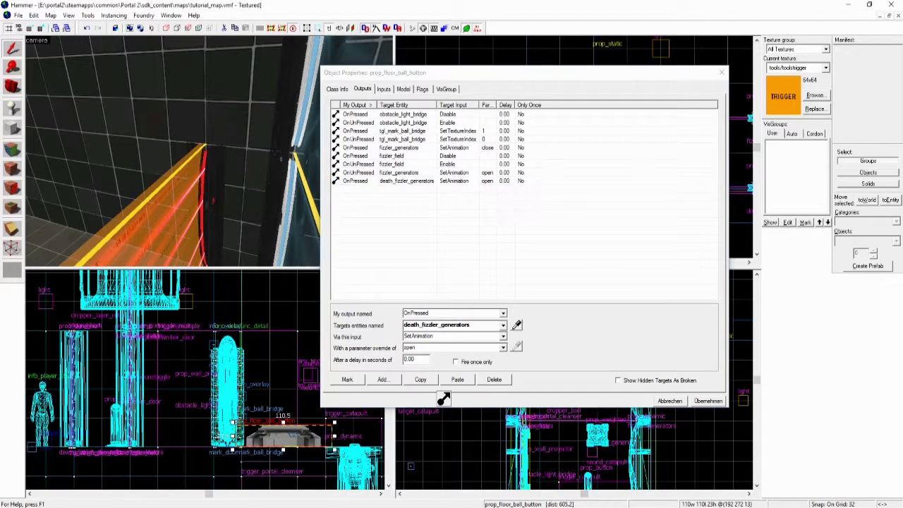
# Add an OnPressed output to the ball button that sends Enable to death_fizzler_field
pyautogui.hotkey('alt', 'a')
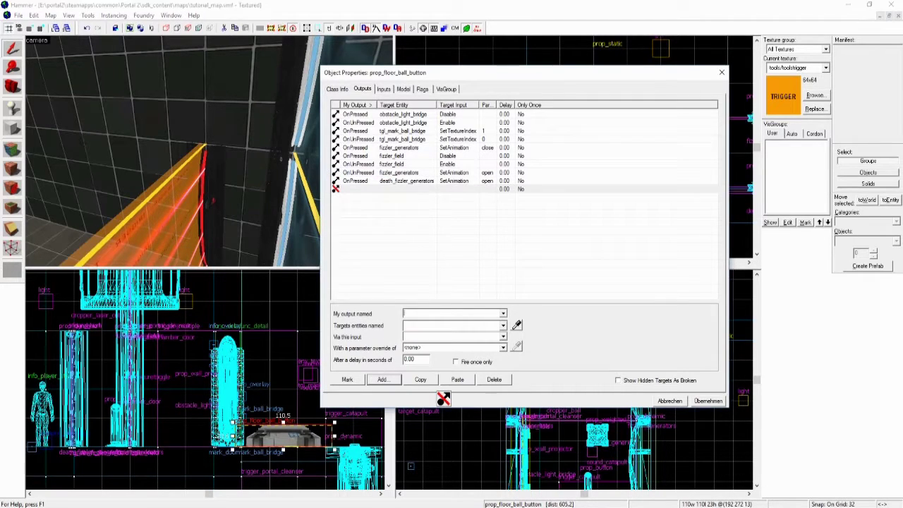
pyautogui.write('OnPressed')
pyautogui.press('Tab')
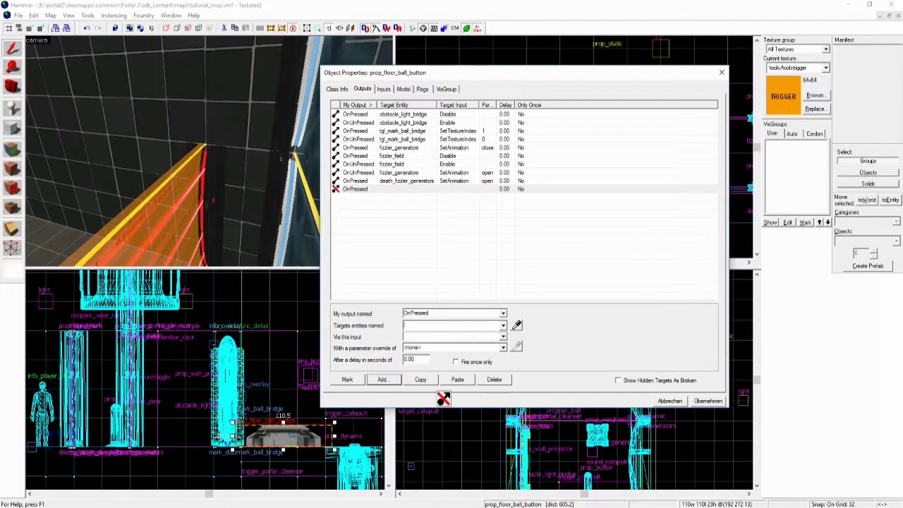
pyautogui.click(443, 399)
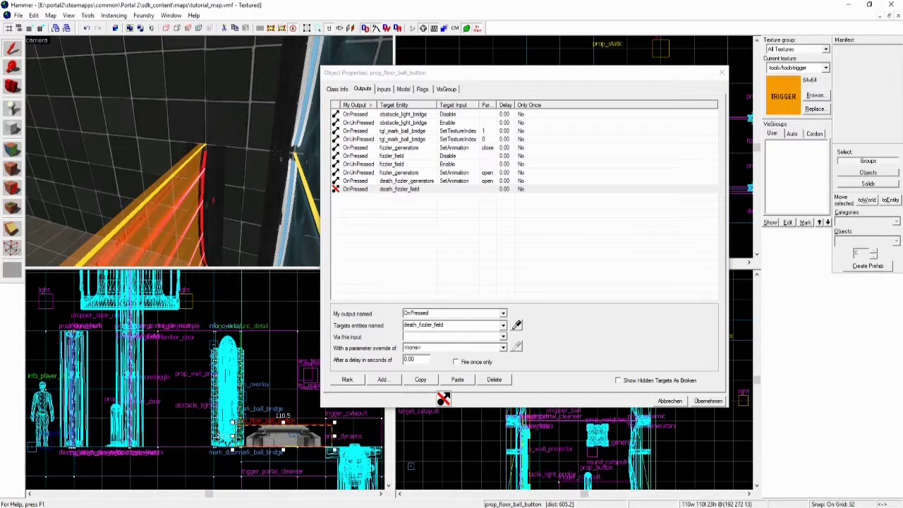
pyautogui.press('Tab')
pyautogui.write('En')
pyautogui.press('Return')
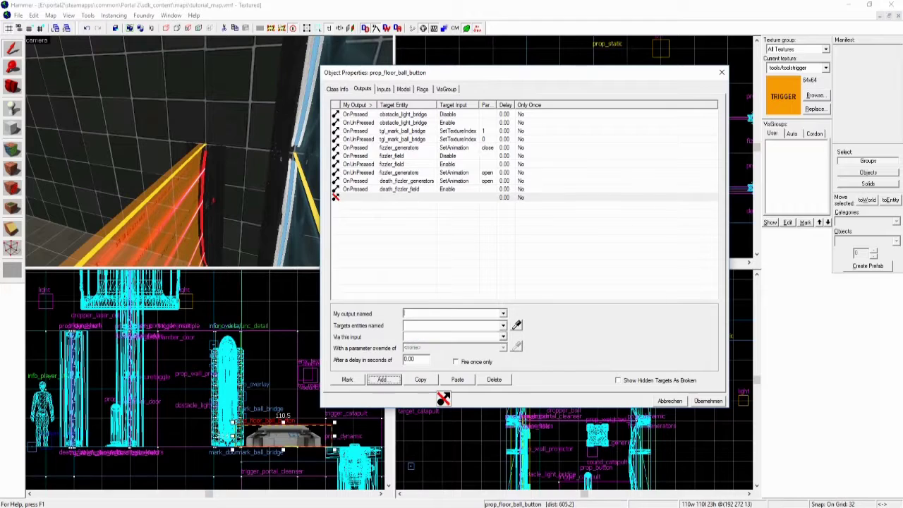
# Add an OnPressed output to the ball button that sends Enable to trg_death_fizzler_field
pyautogui.press('Tab')
pyautogui.click(282, 423)
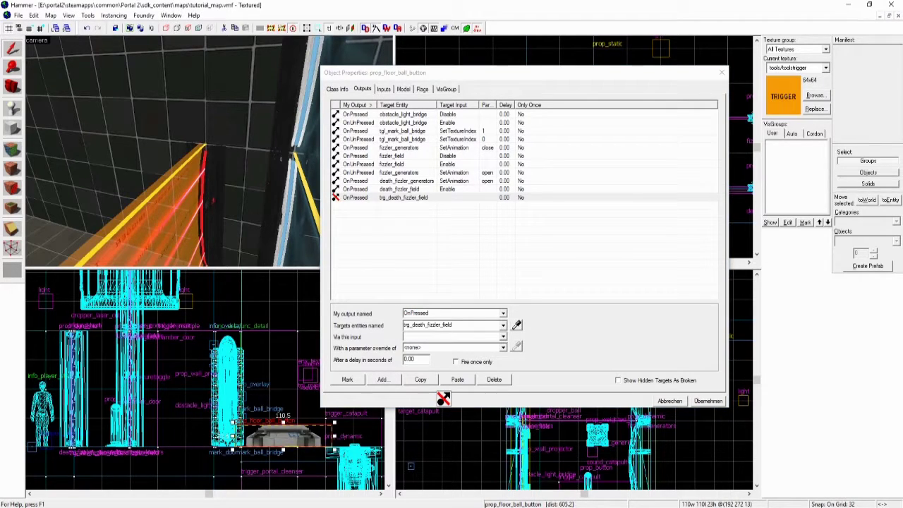
pyautogui.click(443, 399)
pyautogui.press('Tab')
pyautogui.write('En')
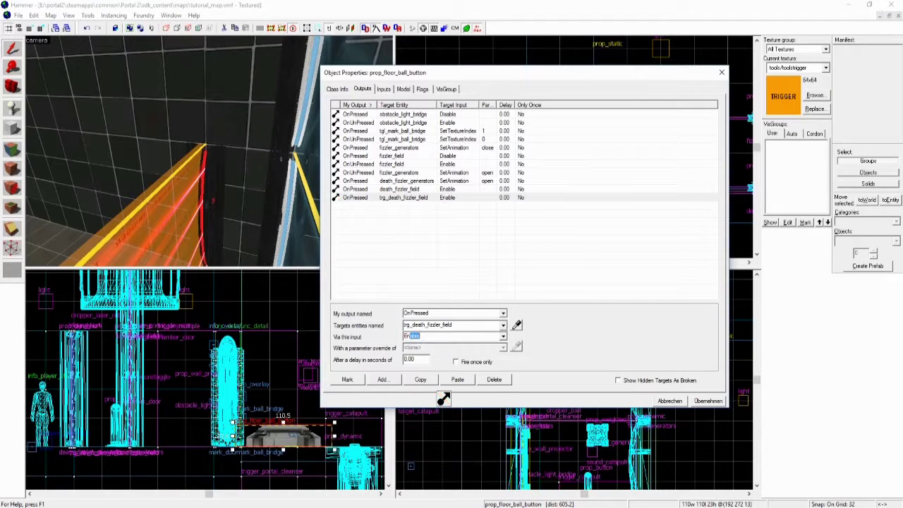
# Add an OnUnPressed output to the ball button that sends Disable to trg_death_fizzler_field
pyautogui.hotkey('alt', 'a')
pyautogui.write('onUn')
pyautogui.press('Tab')
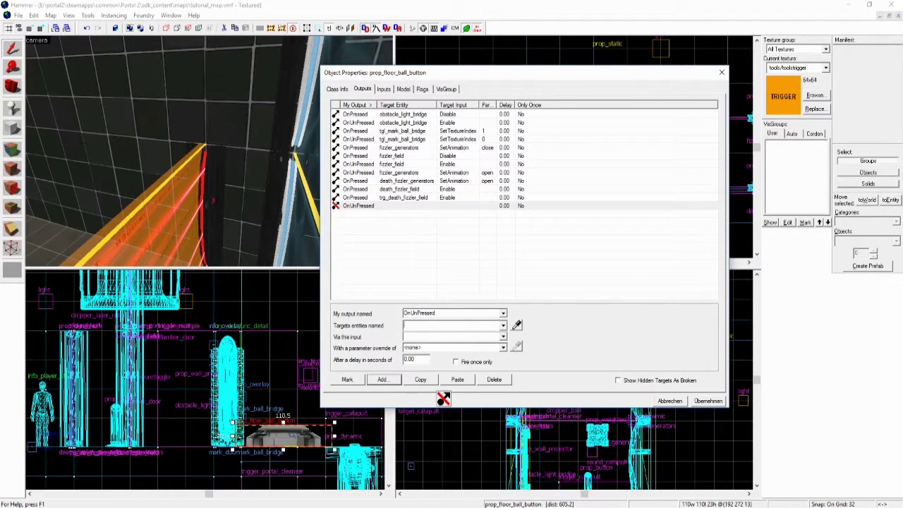
pyautogui.write('trg_death_fizzler_field')
pyautogui.press('Tab')
pyautogui.write('D')
# Add an OnUnPressed output to the ball button that sends Disable to death_fizzler_field
pyautogui.hotkey('alt', 'a')
pyautogui.write('On')
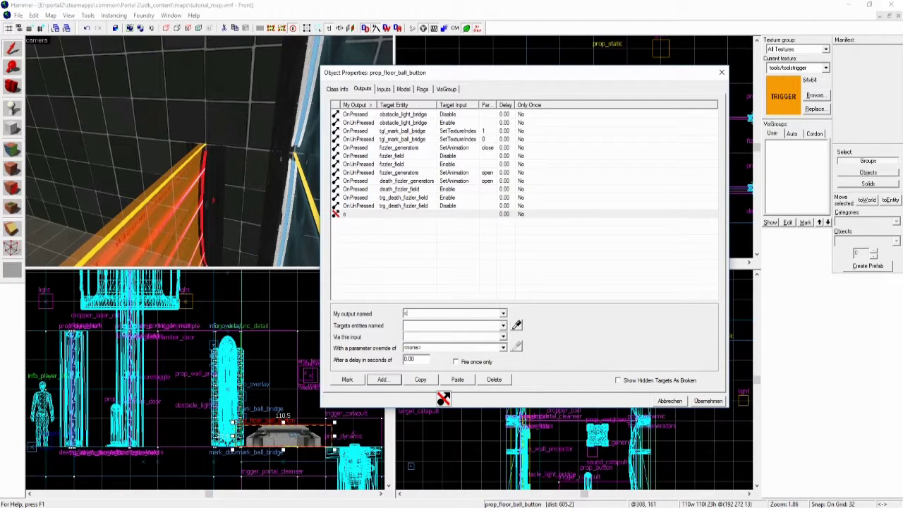
pyautogui.press('Tab')
pyautogui.write('d')
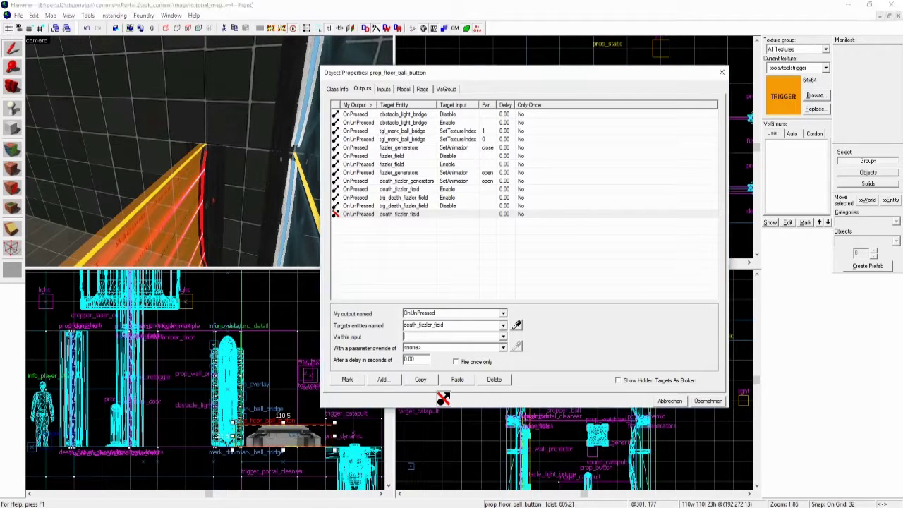
pyautogui.press('Tab')
pyautogui.write('Di')
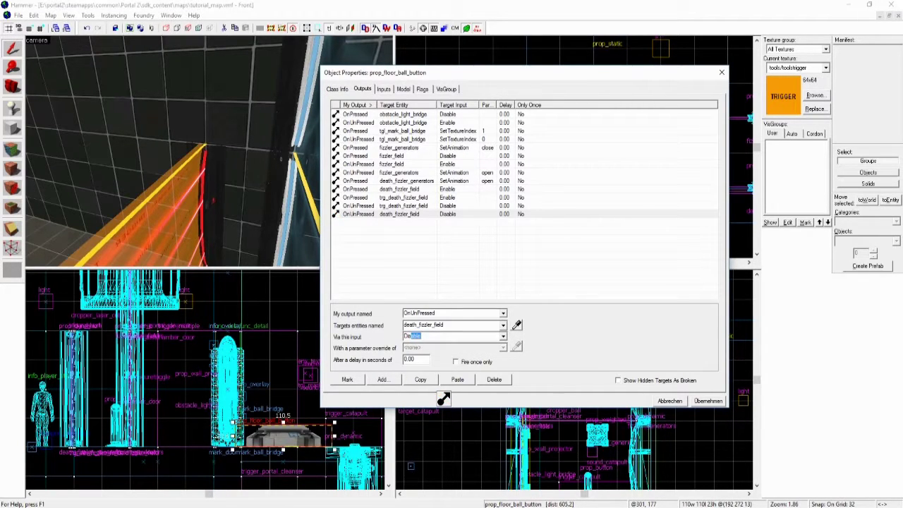
# Add an OnUnPressed output sending SetAnimation with parameter close to death_fizzler_generators, apply the button's outputs and close its properties
pyautogui.hotkey('alt', 'a')
pyautogui.write('onUn')
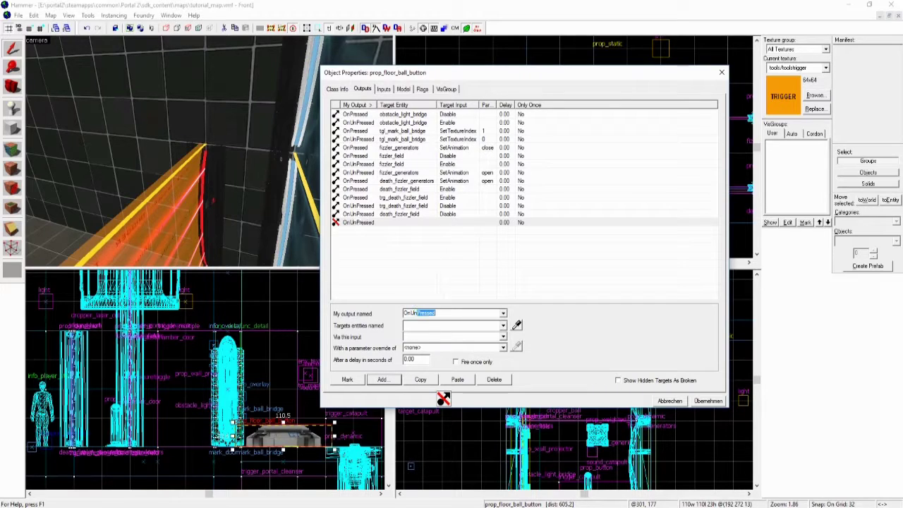
pyautogui.press('Tab')
pyautogui.write('death_fizzler_generators')
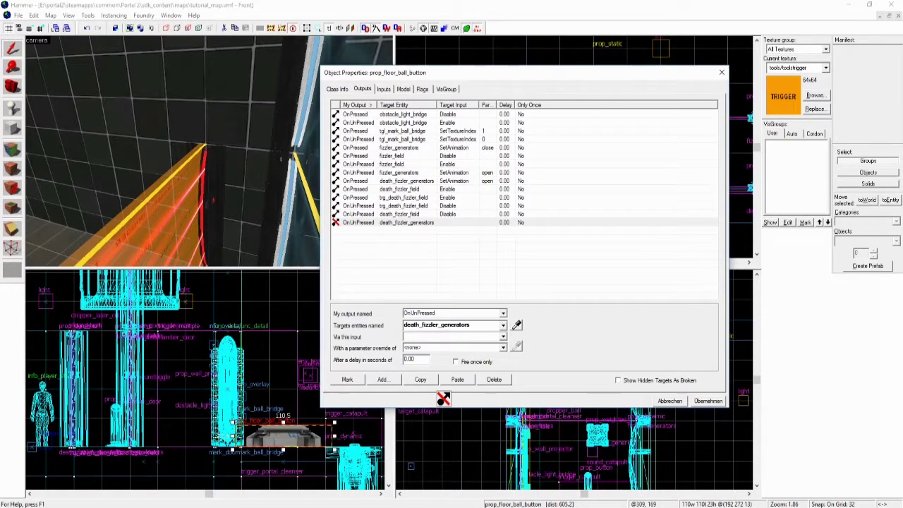
pyautogui.press('Tab')
pyautogui.write('Set')
pyautogui.press('Tab')
pyautogui.write('close')
pyautogui.press('Return')
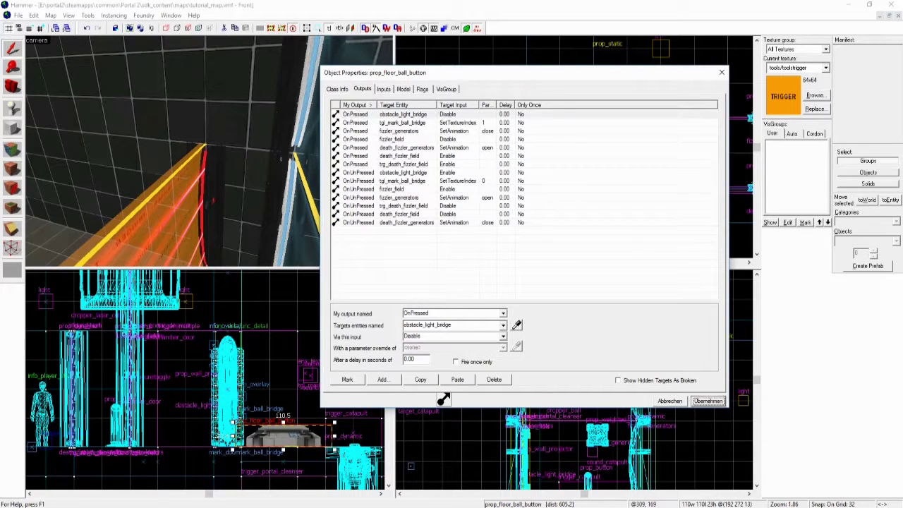
pyautogui.press('Escape')
# Select the death fizzler's generators, field and hurt trigger, examine them in the 3D view, and clear the selection
pyautogui.moveTo(184, 92); pyautogui.dragTo(38, 146)
pyautogui.click(257, 184)
pyautogui.keyDown('ctrl'); pyautogui.click(177, 155); pyautogui.keyUp('ctrl')
pyautogui.keyDown('ctrl'); pyautogui.click(206, 137); pyautogui.keyUp('ctrl')
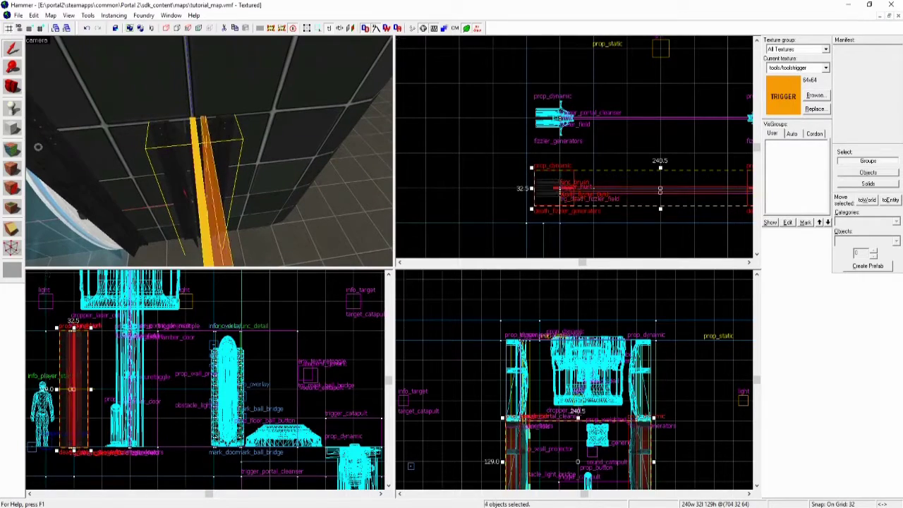
pyautogui.scroll(-2, 459, 353)
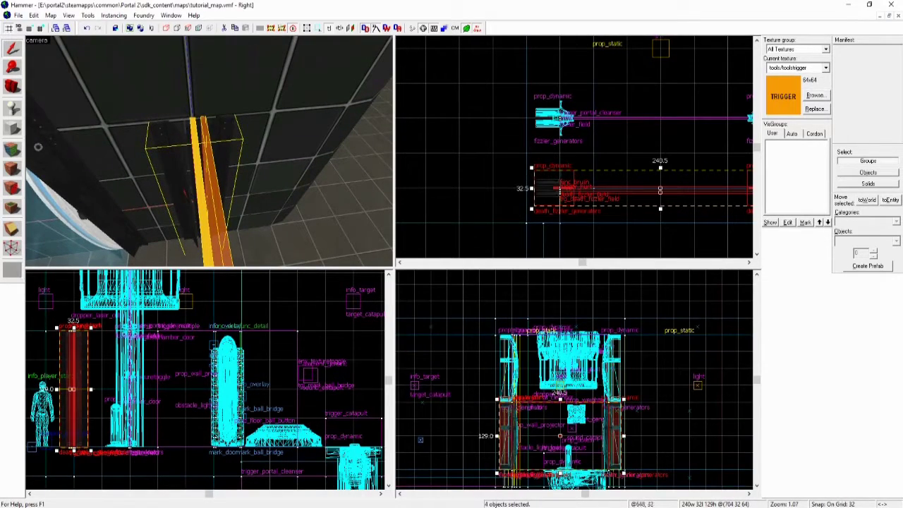
pyautogui.press('Up')
pyautogui.press('Up')
pyautogui.press('Up')
pyautogui.press('Up')
pyautogui.moveTo(209, 150); pyautogui.dragTo(317, 133)
pyautogui.press('Escape')
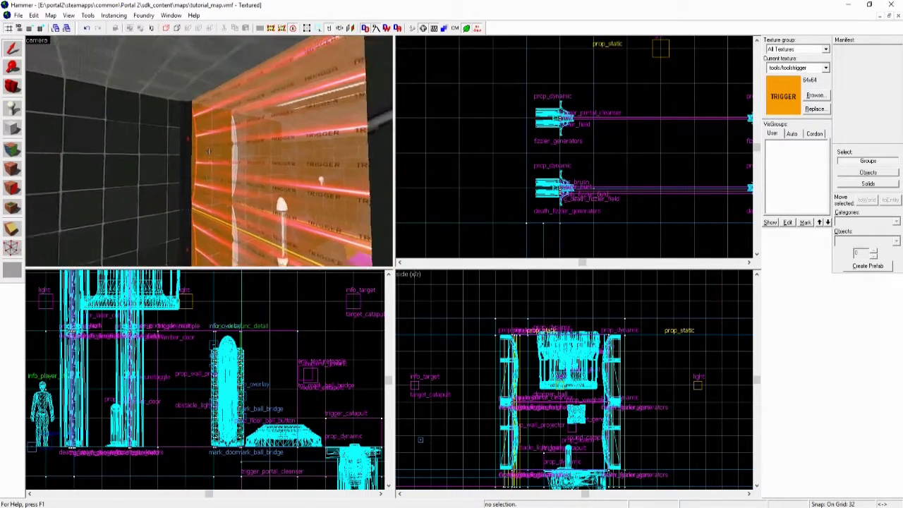
# Place a point entity beside the death fizzler, change its class to logic_auto, apply the change and close the properties
pyautogui.moveTo(209, 150); pyautogui.dragTo(209, 151)
pyautogui.click(233, 157)
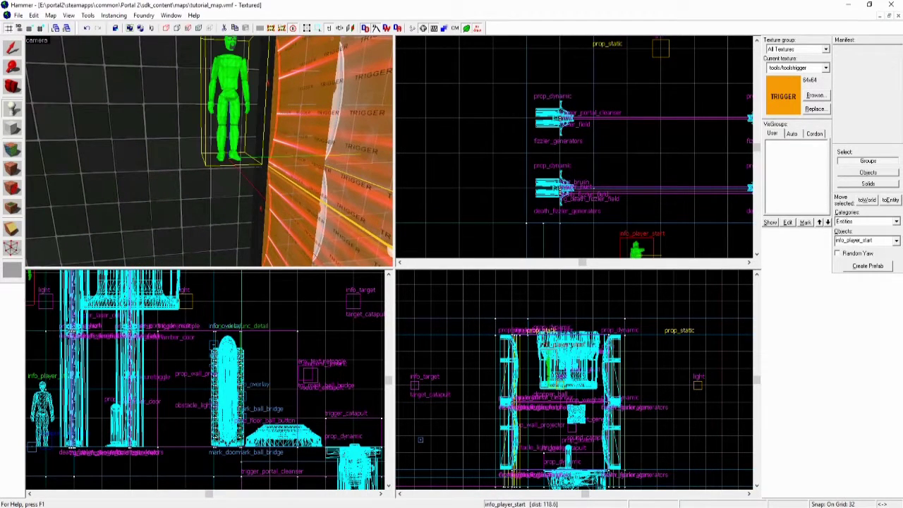
pyautogui.moveTo(209, 150); pyautogui.dragTo(209, 150)
pyautogui.hotkey('alt', 'Return')
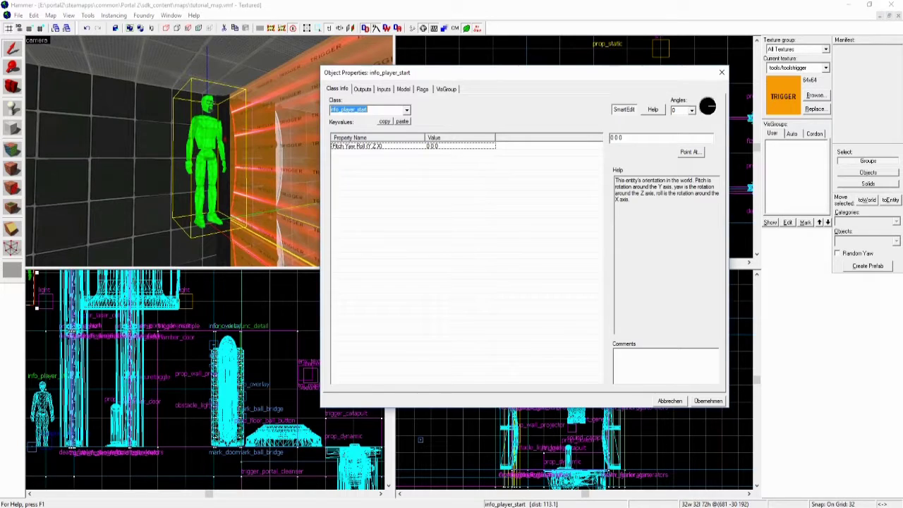
pyautogui.write('logic_auto')
pyautogui.press('Return')
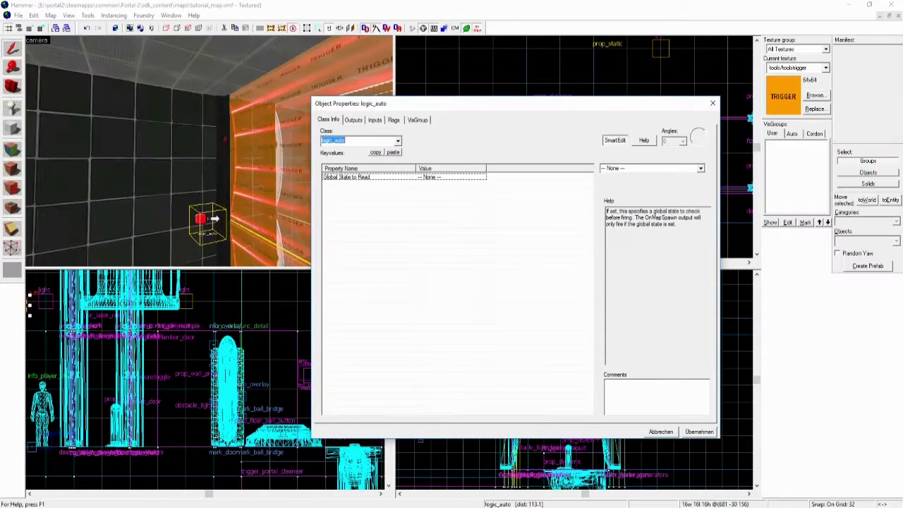
pyautogui.click(698, 431)
pyautogui.moveTo(715, 435); pyautogui.dragTo(652, 334)
pyautogui.click(597, 328)
pyautogui.moveTo(212, 177); pyautogui.dragTo(205, 138)
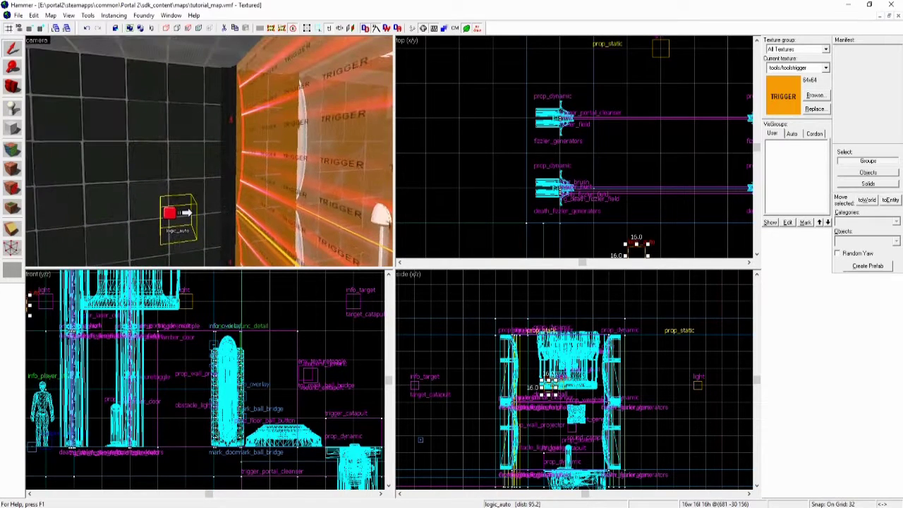
# Add an OnMapSpawn output to the logic_auto that sends SetAnimation with parameter close to death_fizzler_generators
pyautogui.hotkey('alt', 'Return')
pyautogui.click(354, 115)
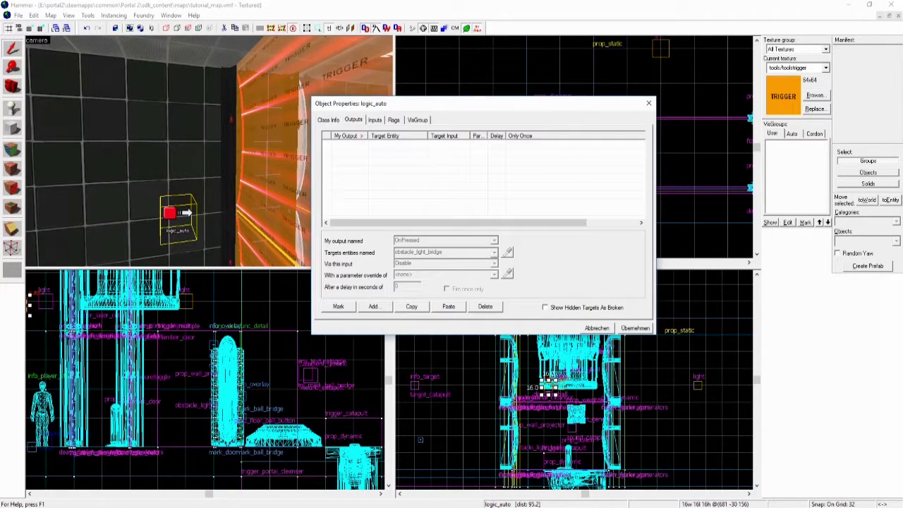
pyautogui.moveTo(394, 102); pyautogui.dragTo(407, 127)
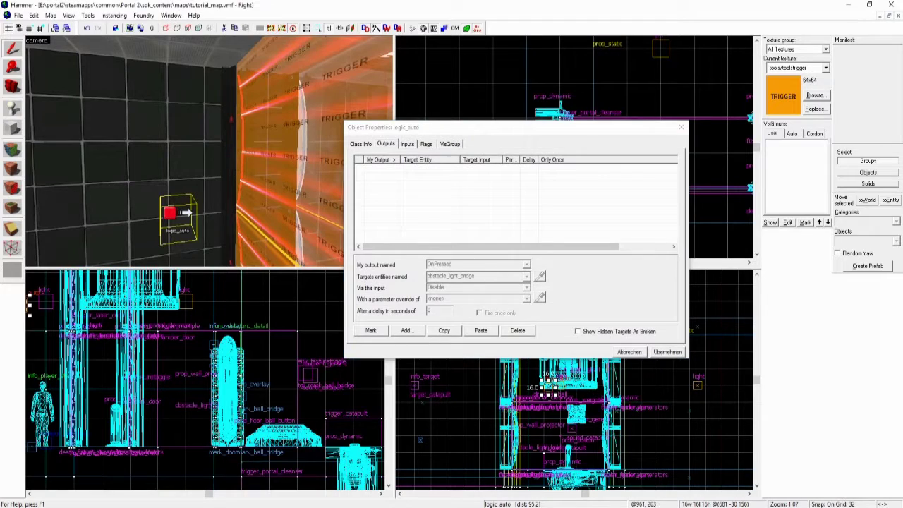
pyautogui.moveTo(686, 359); pyautogui.dragTo(703, 409)
pyautogui.click(406, 379)
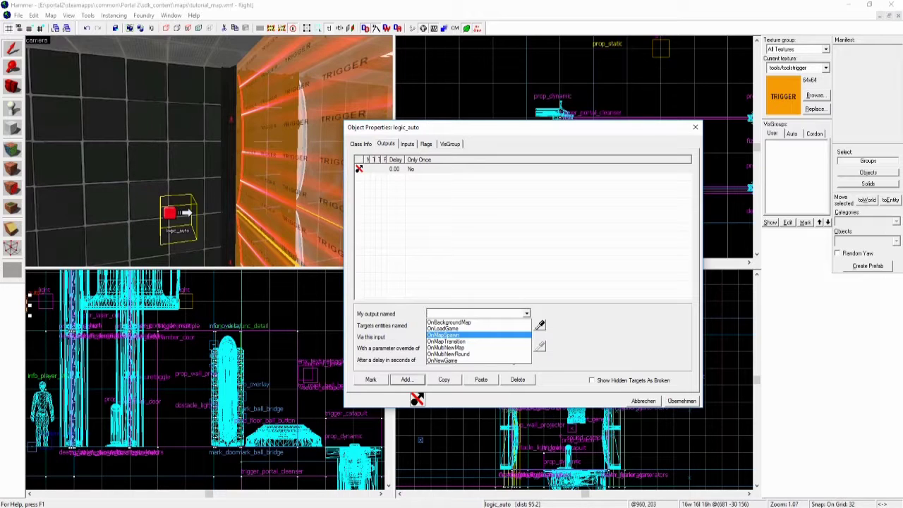
pyautogui.click(443, 334)
pyautogui.click(476, 325)
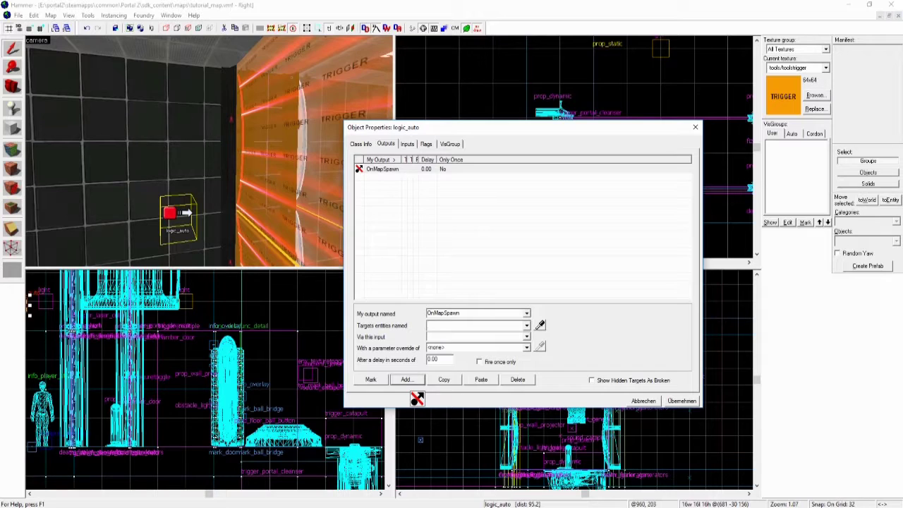
pyautogui.click(539, 324)
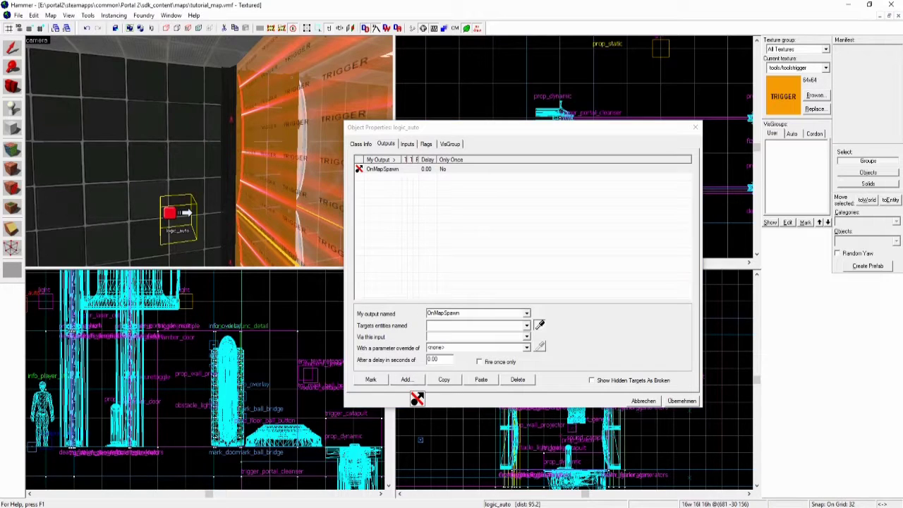
pyautogui.click(29, 302)
pyautogui.write('SetAnimation')
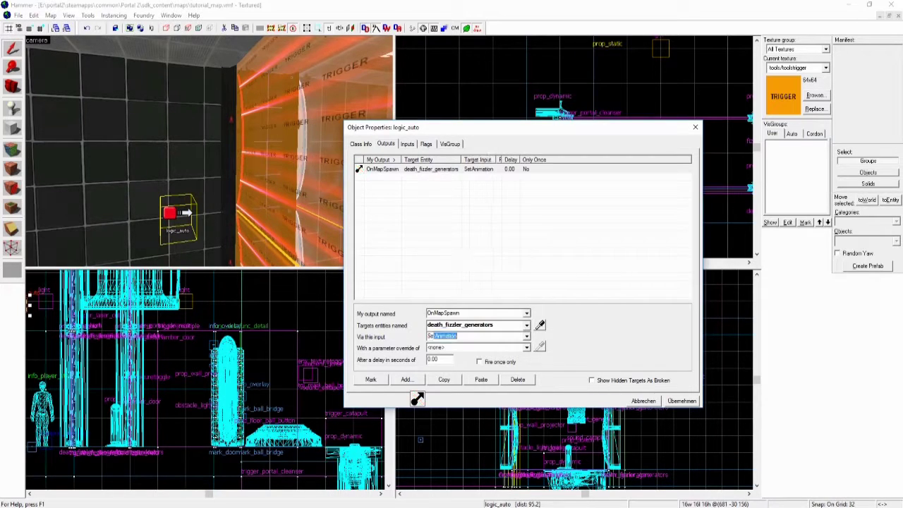
pyautogui.press('Tab')
pyautogui.write('close')
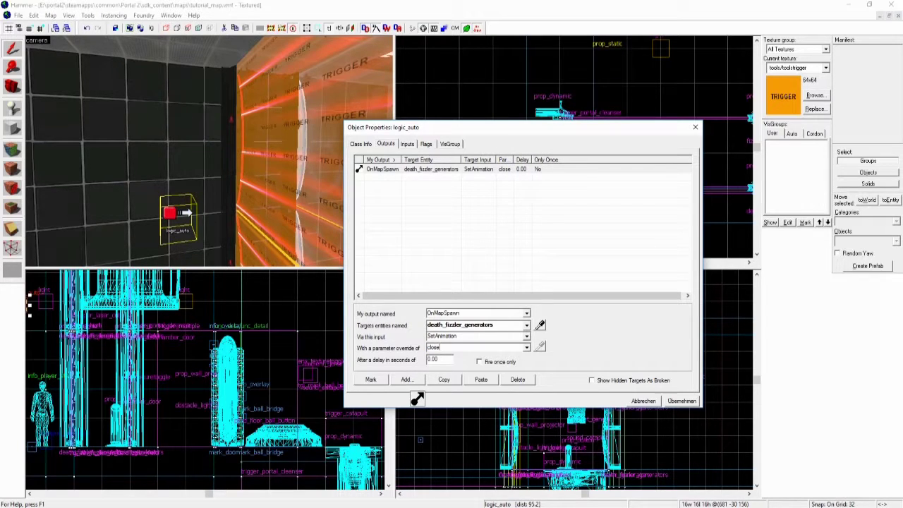
# Add an OnMapSpawn output to the logic_auto that sends Disable to trg_death_fizzler_field
pyautogui.click(407, 379)
pyautogui.write('OnM')
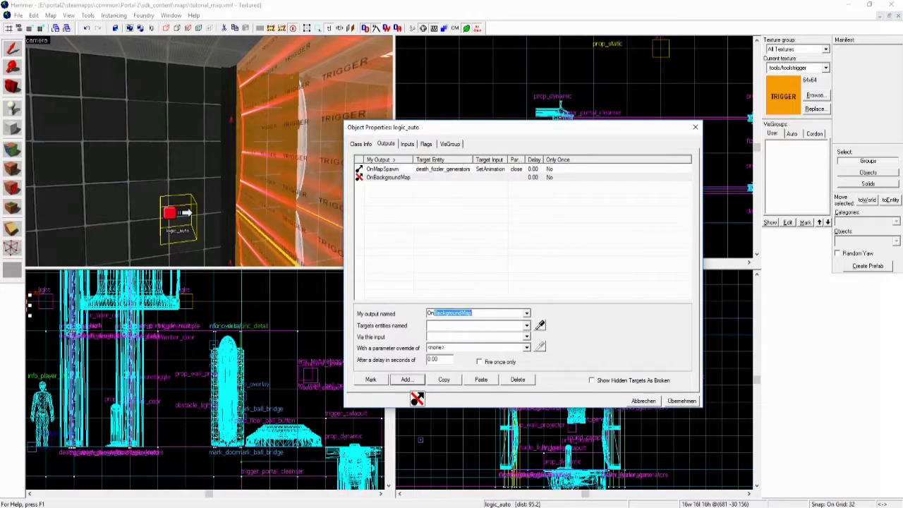
pyautogui.click(540, 324)
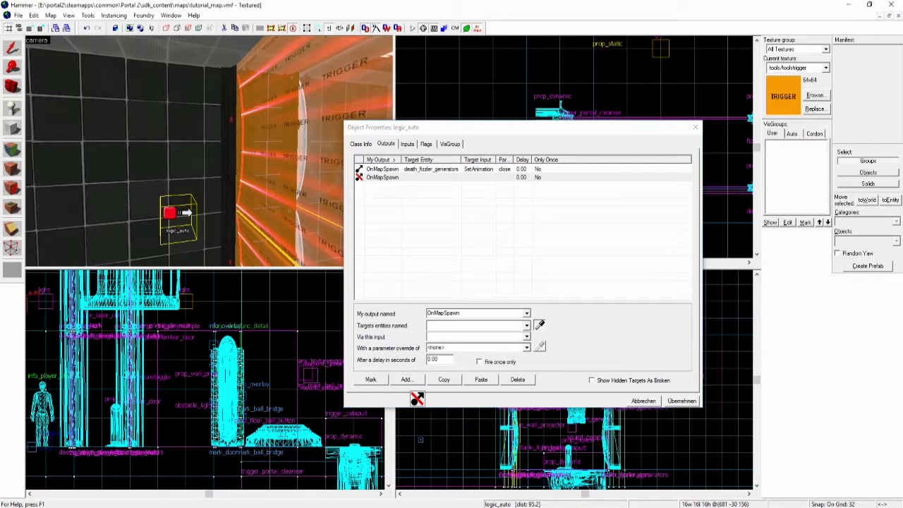
pyautogui.click(30, 296)
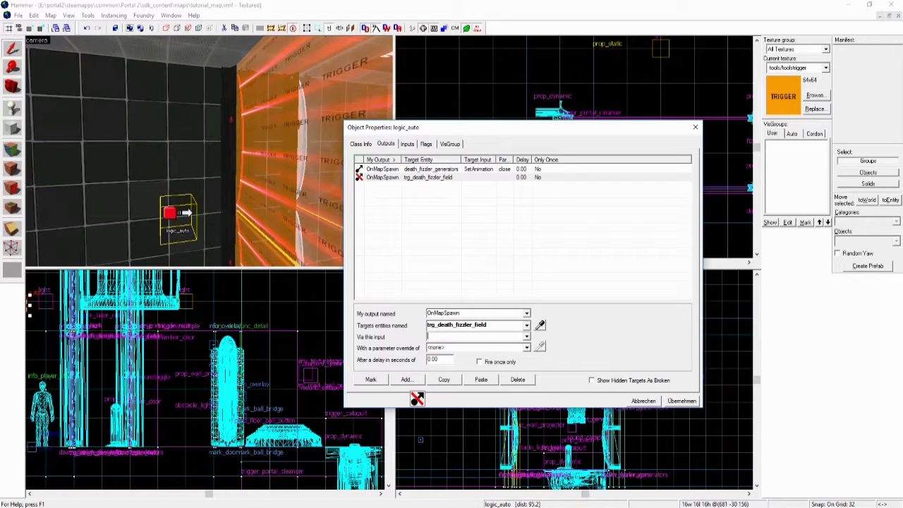
pyautogui.write('Disable')
pyautogui.press('Return')
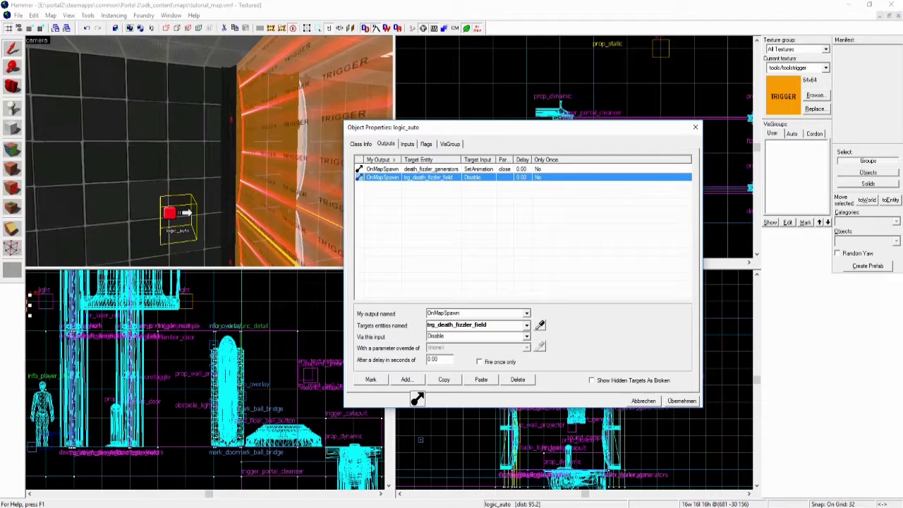
# Duplicate the logic_auto's OnMapSpawn Disable output, retarget the copy to death_fizzler_field, and close the properties
pyautogui.hotkey('ctrl', 'c')
pyautogui.hotkey('ctrl', 'v')
pyautogui.press('Up')
pyautogui.press('Up')
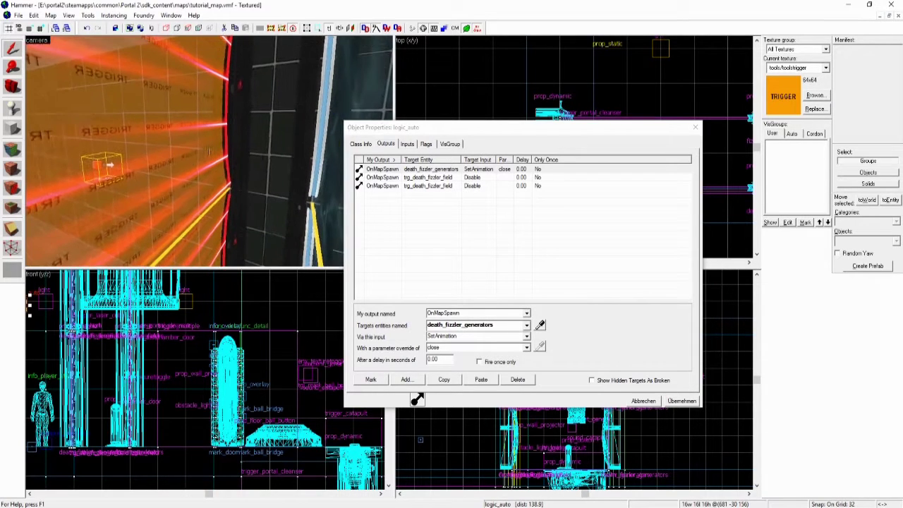
pyautogui.click(381, 185)
pyautogui.press('Tab')
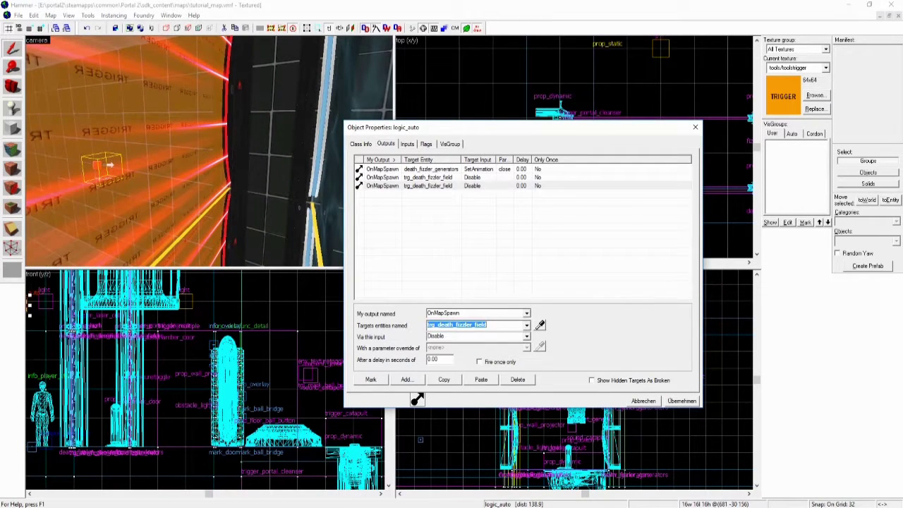
pyautogui.click(540, 325)
pyautogui.click(110, 165)
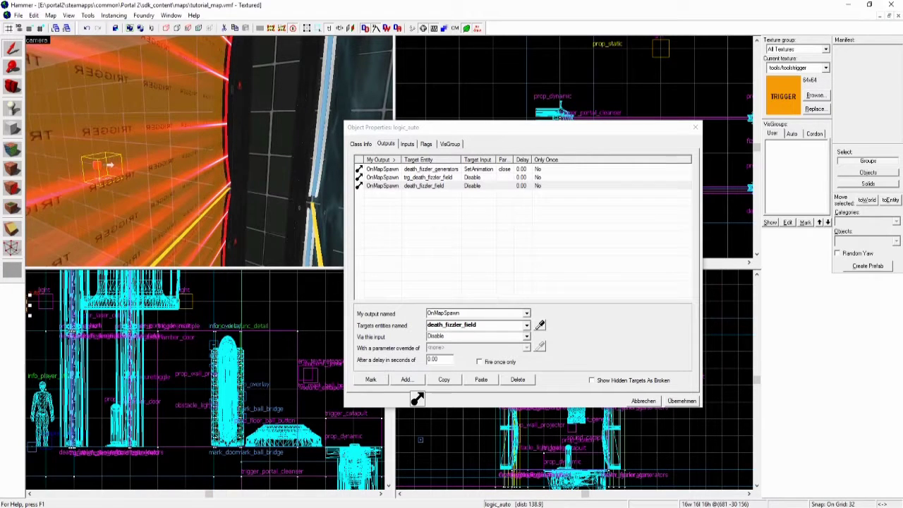
pyautogui.press('Up')
pyautogui.press('Up')
pyautogui.press('Escape')
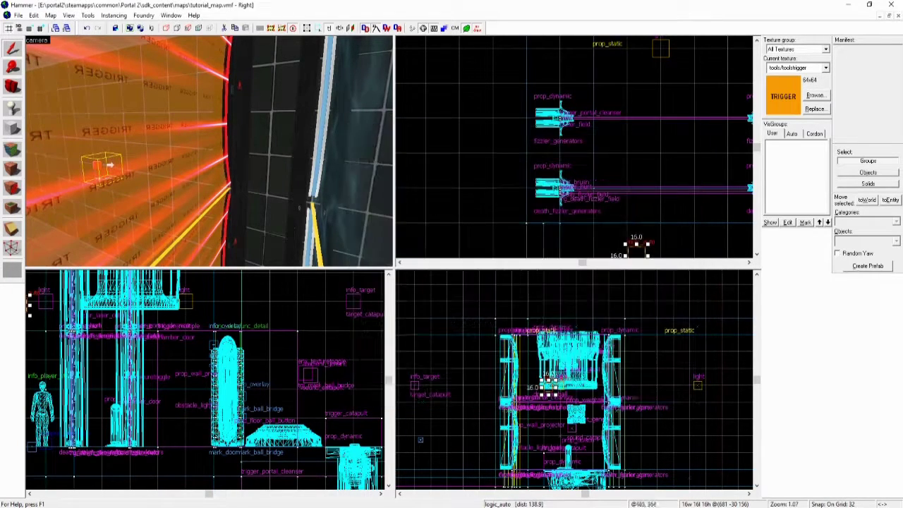
pyautogui.press('Right')
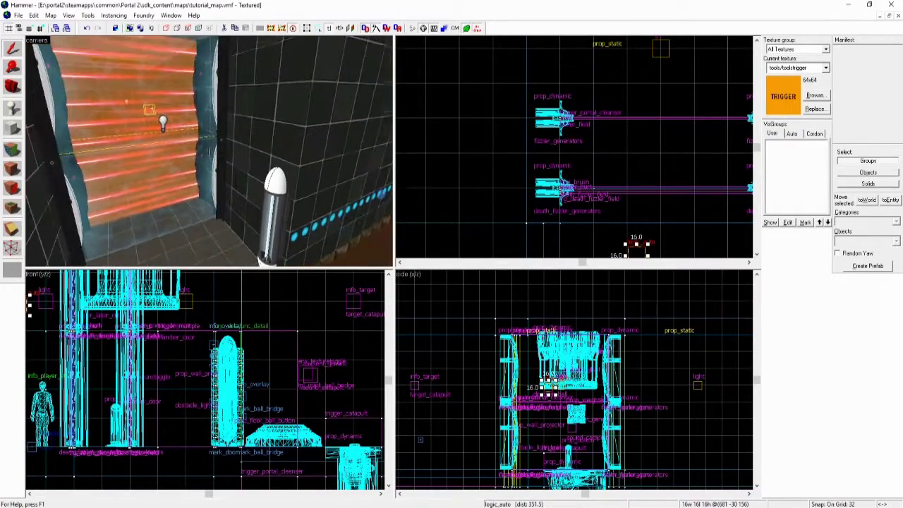
pyautogui.press('Escape')
# Move the weighted cube about 320 units along the y axis toward the fizzlers and clear the selection
pyautogui.press('Down')
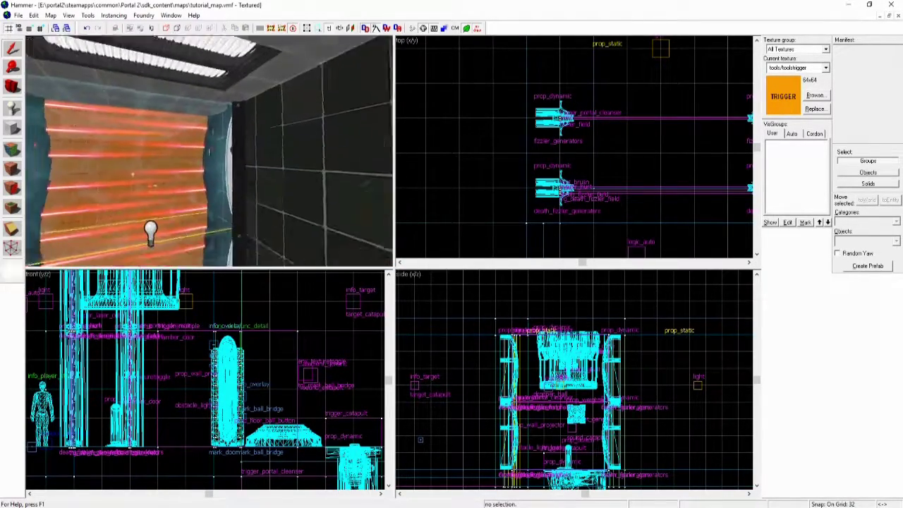
pyautogui.press('Right')
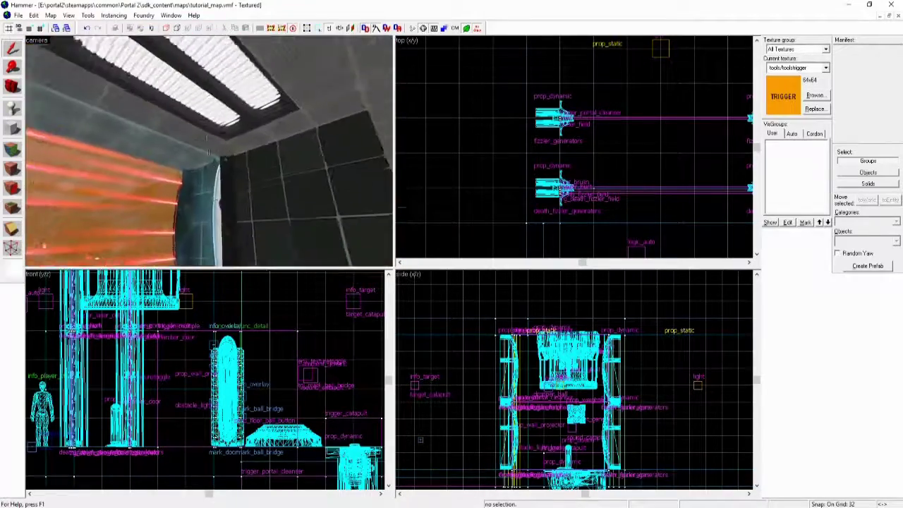
pyautogui.press('Right')
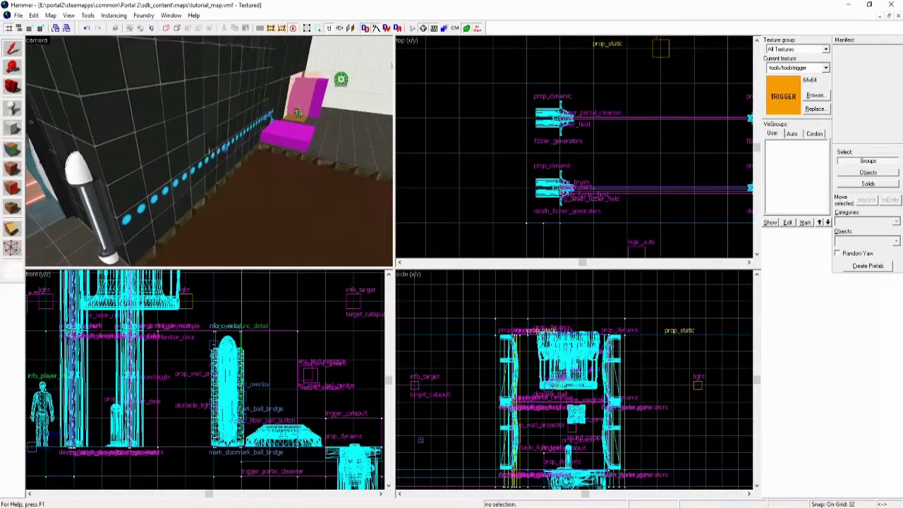
pyautogui.press('Left')
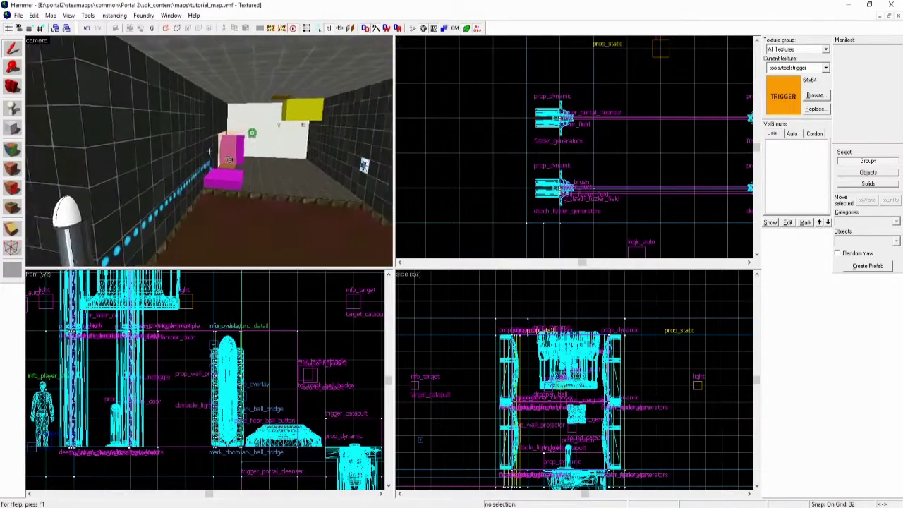
pyautogui.press('Right')
pyautogui.press('Down')
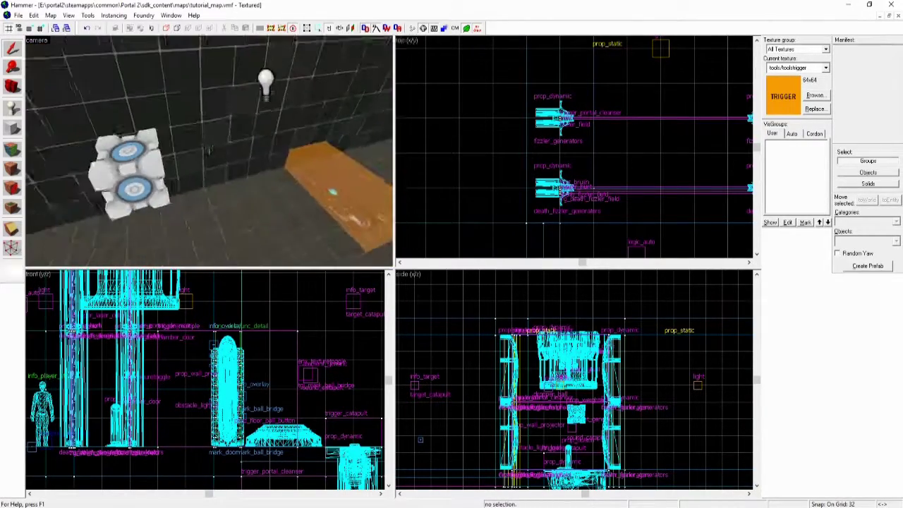
pyautogui.press('Left')
pyautogui.click(204, 151)
pyautogui.scroll(-2, 704, 240)
pyautogui.scroll(-3, 709, 243)
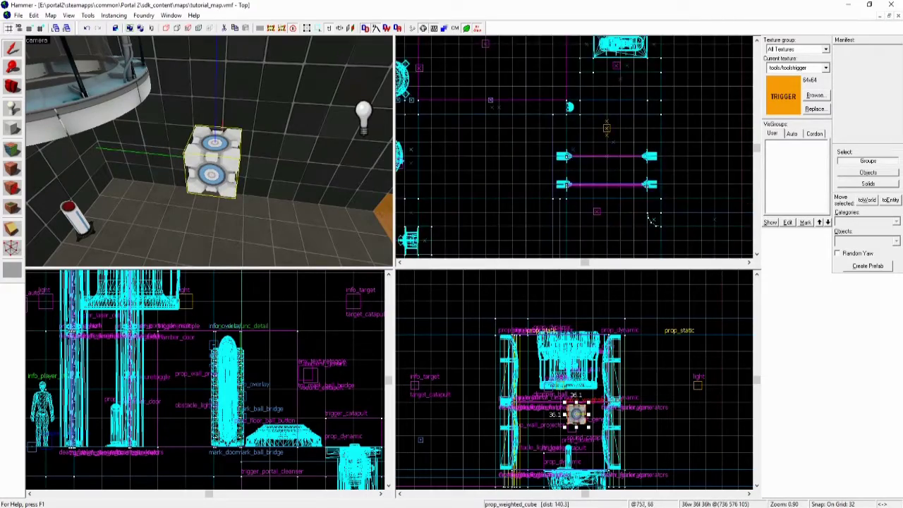
pyautogui.moveTo(622, 52); pyautogui.dragTo(623, 192)
pyautogui.hotkey('ctrl', 'shift', 'e')
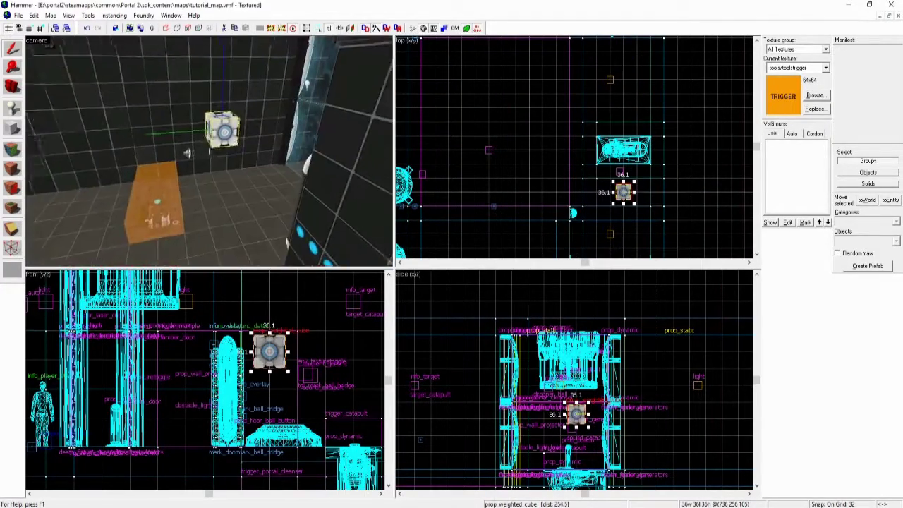
pyautogui.press('Escape')
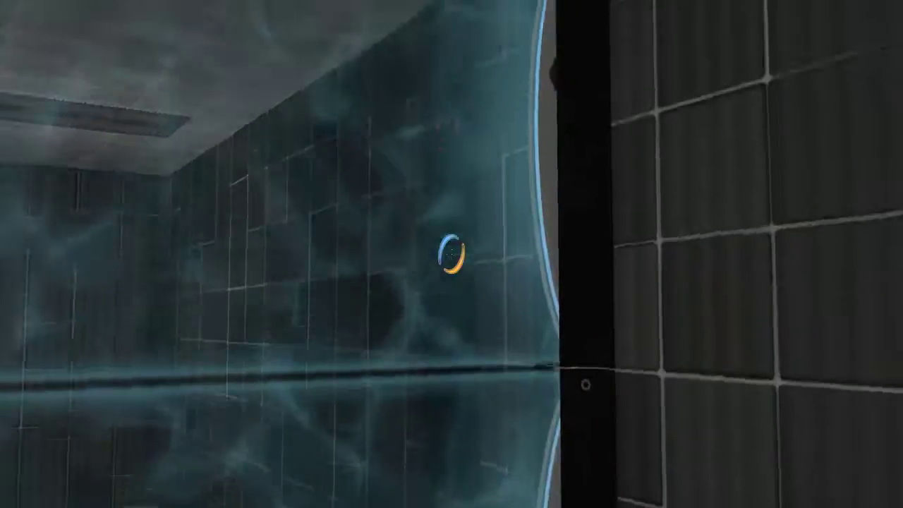
# Playtest the map in Portal 2, walking from the fizzler through the chamber past the goo pit and floor button
pyautogui.press('w')
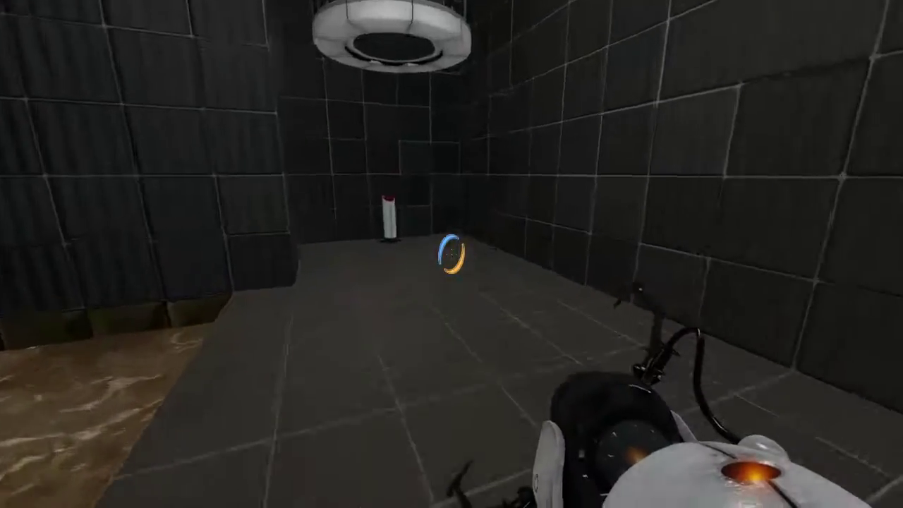
pyautogui.press('w')
pyautogui.press('w')
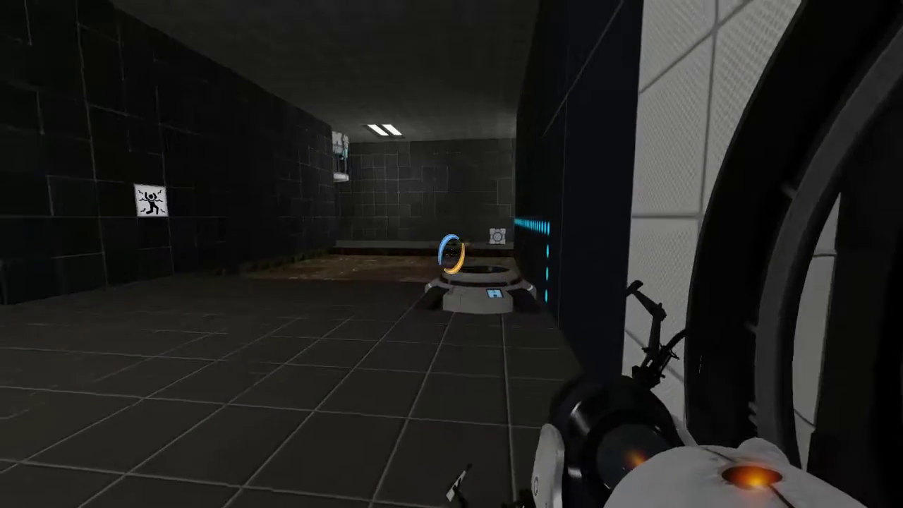
pyautogui.press('w')
pyautogui.press('w')
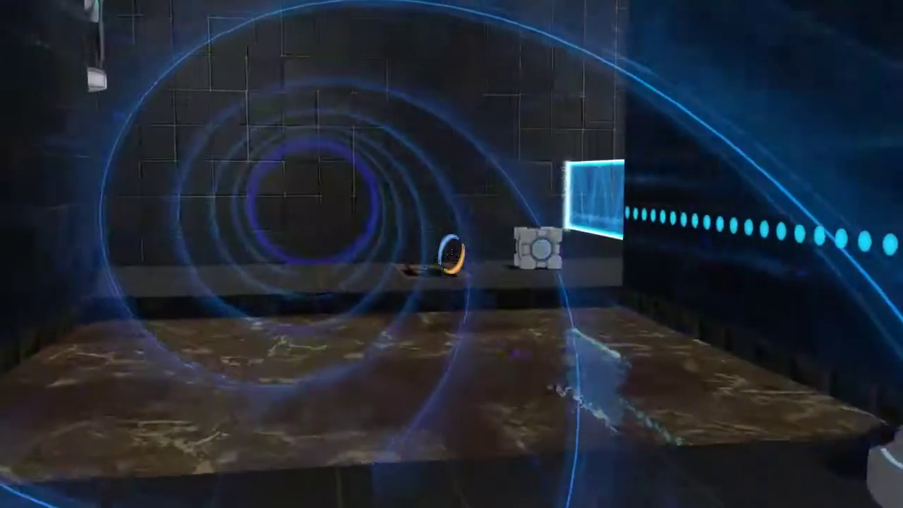
pyautogui.press('w')
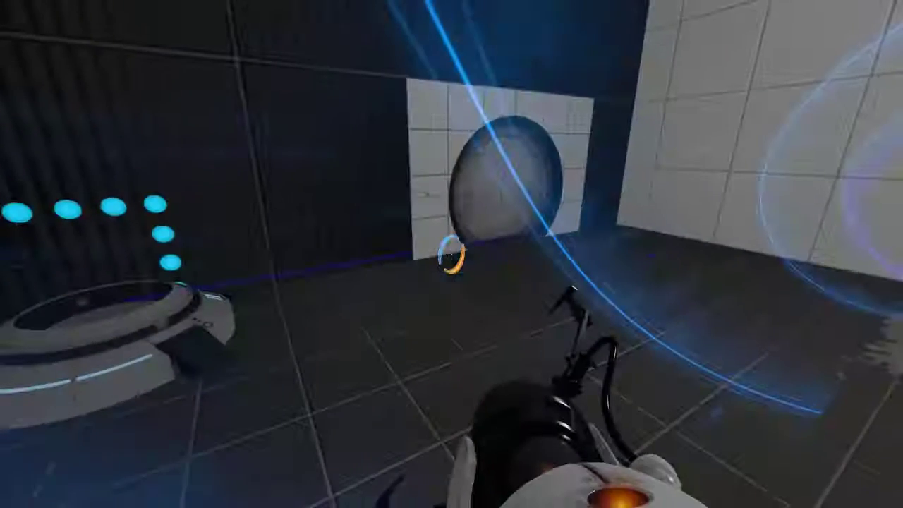